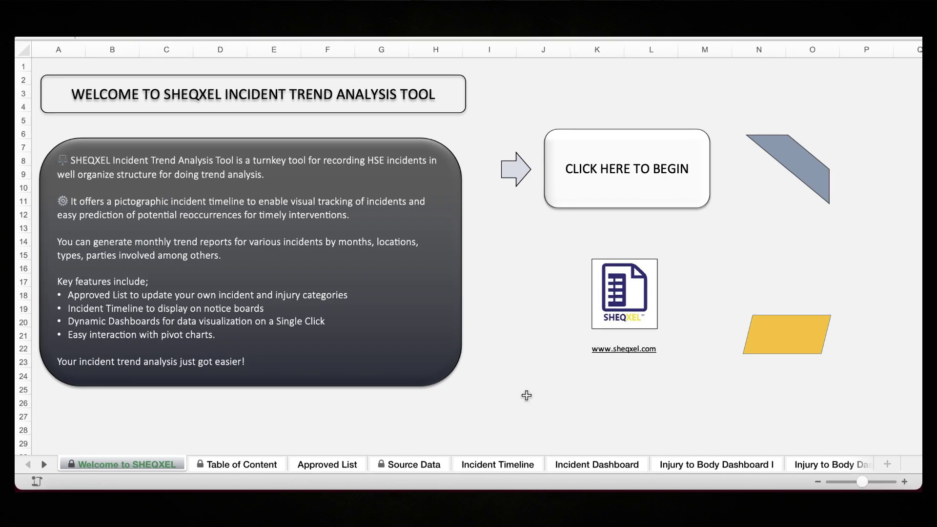
- Open the Source Data sheet and examine the incident record columns from company details across to cause category
{"action": "left_click", "coordinate": [399, 465]}
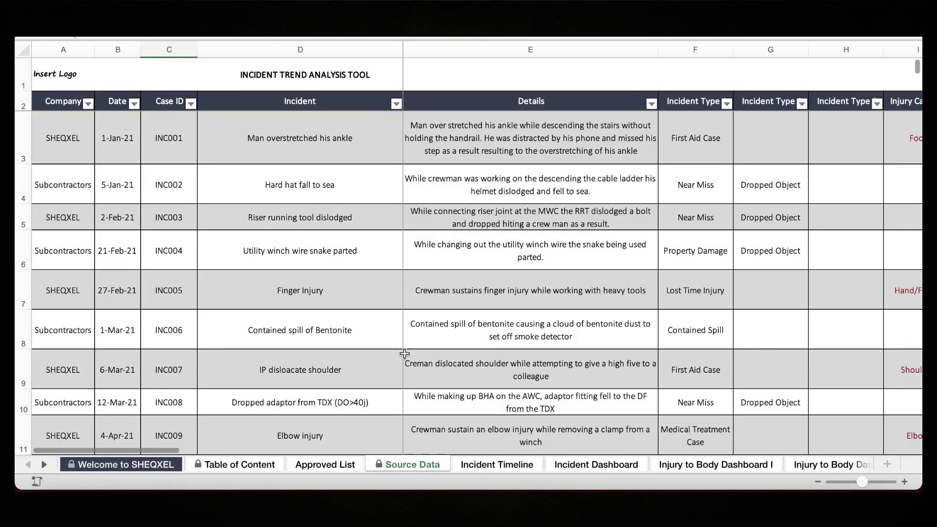
{"action": "scroll", "coordinate": [404, 354], "scroll_direction": "right", "scroll_amount": 1}
{"action": "scroll", "coordinate": [404, 354], "scroll_direction": "right", "scroll_amount": 10}
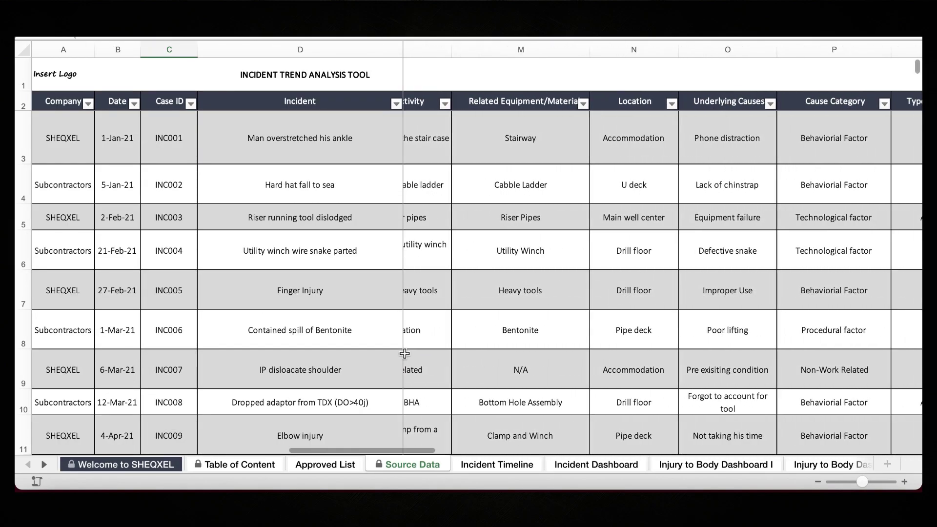
{"action": "scroll", "coordinate": [404, 354], "scroll_direction": "left", "scroll_amount": 10}
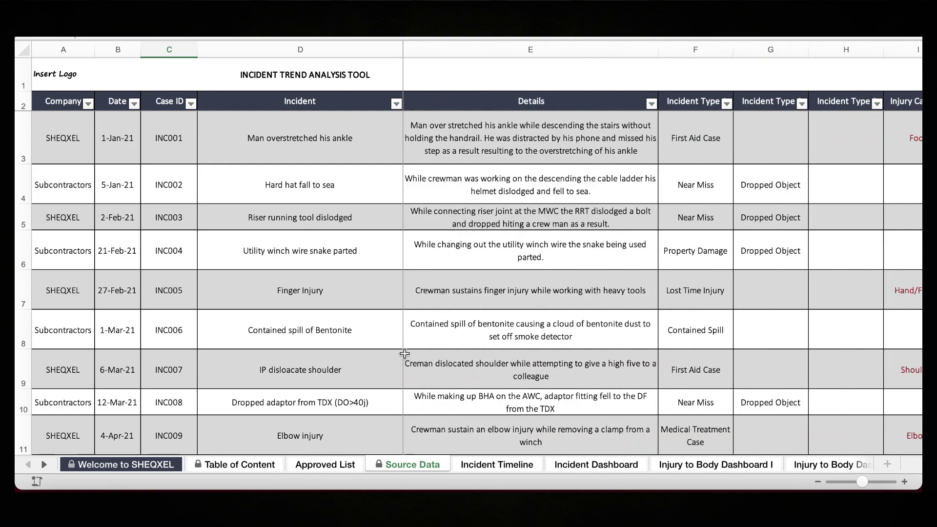
- Open the Incident Dashboard sheet and examine its charts, from incident types and injury category to incident trend and downtime
{"action": "left_click", "coordinate": [610, 467]}
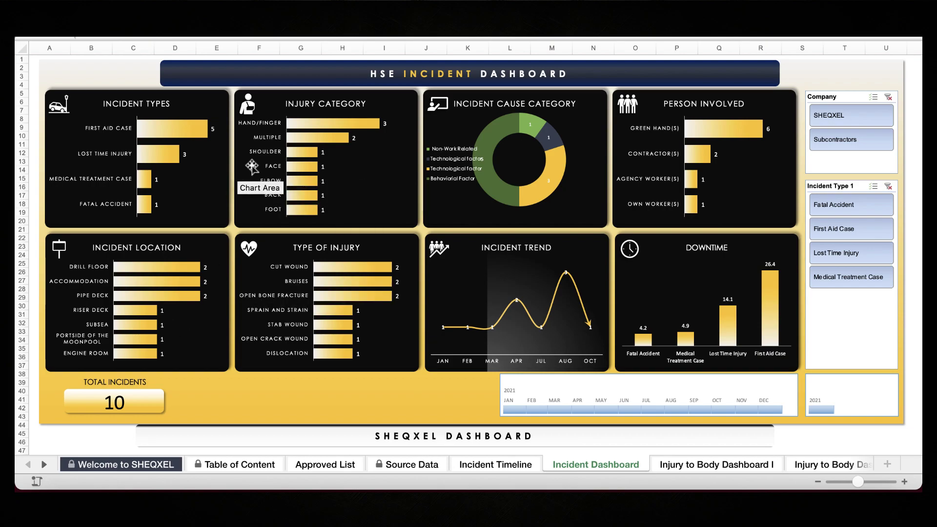
{"action": "scroll", "coordinate": [195, 180], "scroll_direction": "down", "scroll_amount": 1}
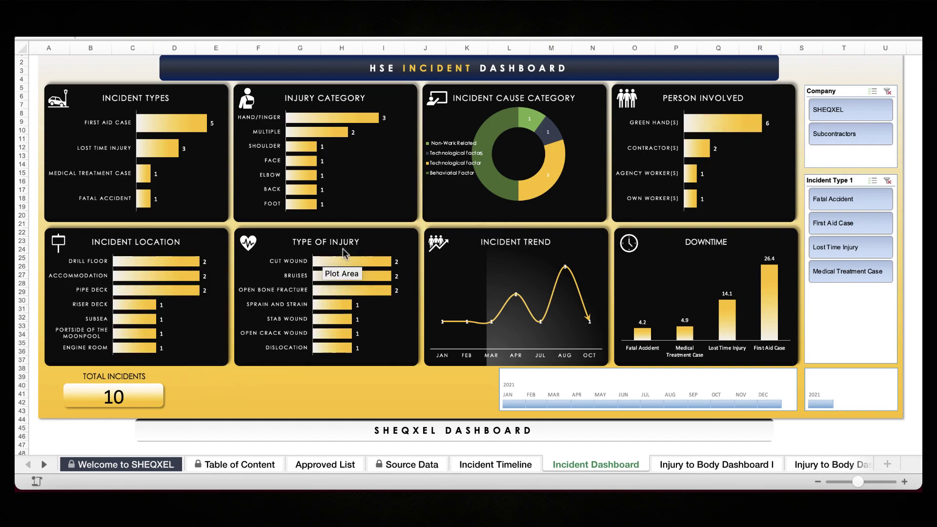
{"action": "scroll", "coordinate": [439, 313], "scroll_direction": "down", "scroll_amount": 1}
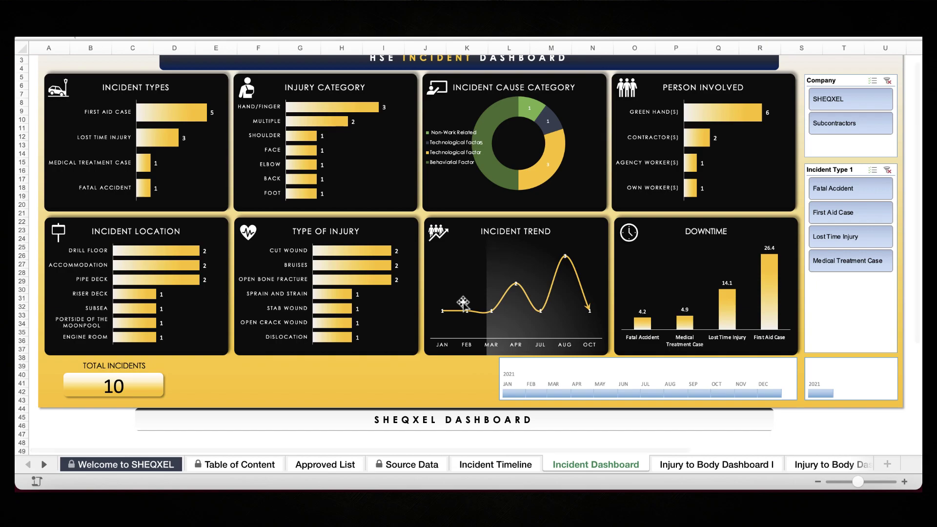
{"action": "mouse_move", "coordinate": [742, 324]}
{"action": "scroll", "coordinate": [742, 324], "scroll_direction": "up", "scroll_amount": 2}
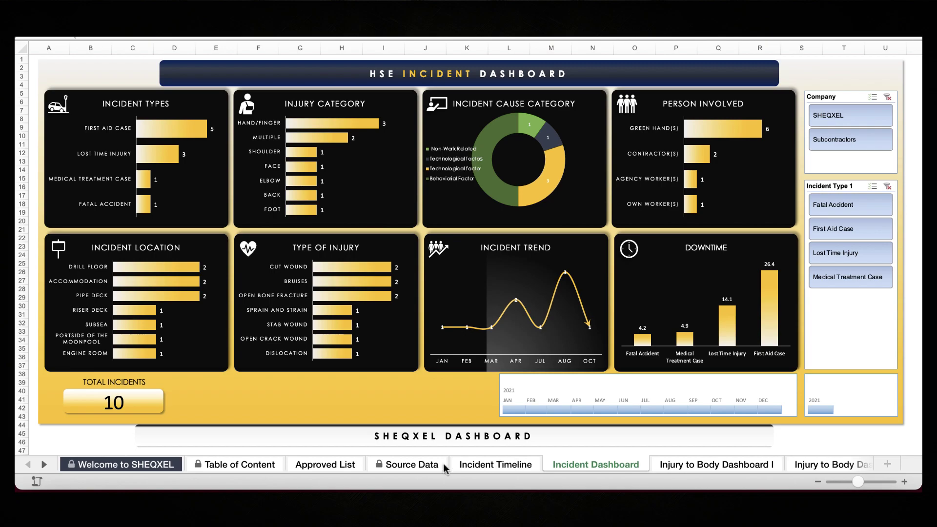
- Look through the incident records on the Source Data sheet and return to the Incident Dashboard
{"action": "left_click", "coordinate": [419, 465]}
{"action": "scroll", "coordinate": [458, 353], "scroll_direction": "down", "scroll_amount": 5}
{"action": "scroll", "coordinate": [458, 352], "scroll_direction": "up", "scroll_amount": 10}
{"action": "left_click", "coordinate": [567, 466]}
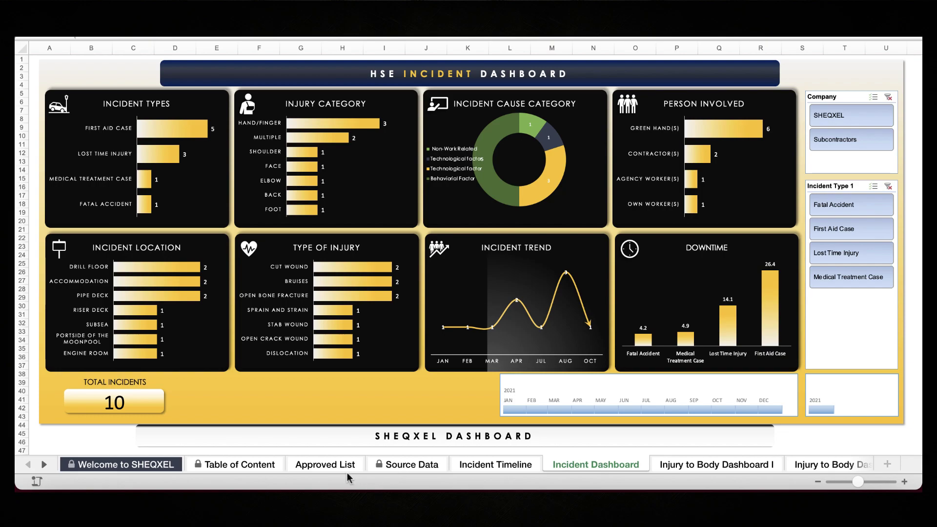
- Open the Approved List sheet, look through its rows and highlight the range from Incident Type to Status, B3:I23
{"action": "left_click", "coordinate": [310, 466]}
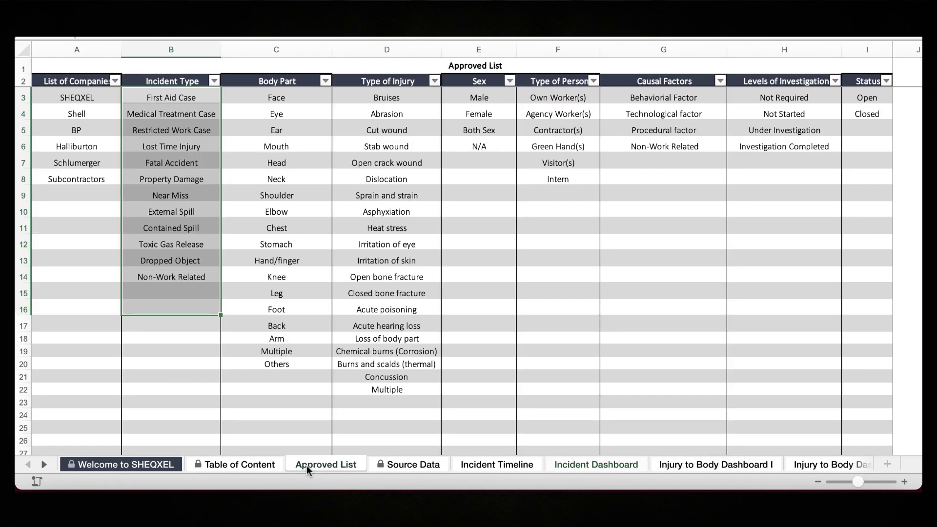
{"action": "left_click", "coordinate": [272, 368]}
{"action": "scroll", "coordinate": [272, 369], "scroll_direction": "down", "scroll_amount": 3}
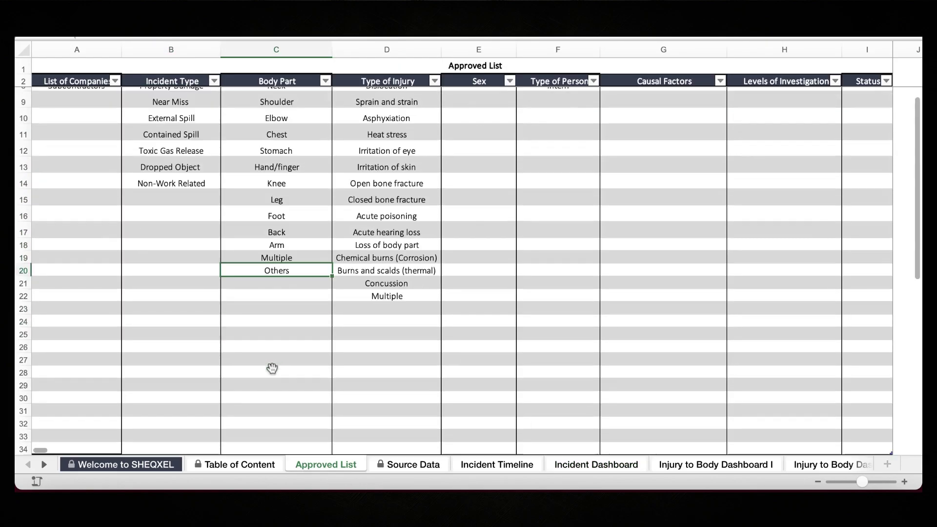
{"action": "scroll", "coordinate": [272, 369], "scroll_direction": "up", "scroll_amount": 3}
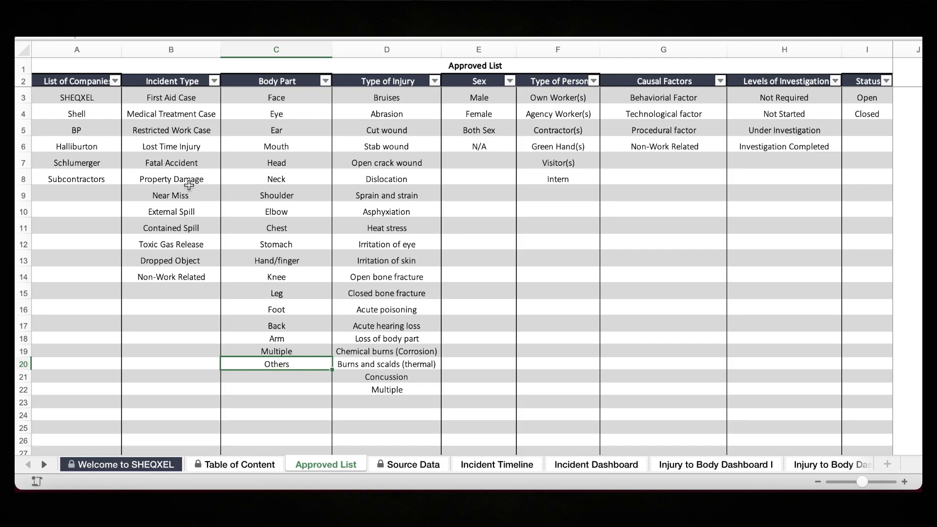
{"action": "left_click_drag", "start_coordinate": [182, 100], "coordinate": [279, 147]}
{"action": "left_click_drag", "start_coordinate": [291, 179], "coordinate": [858, 401]}
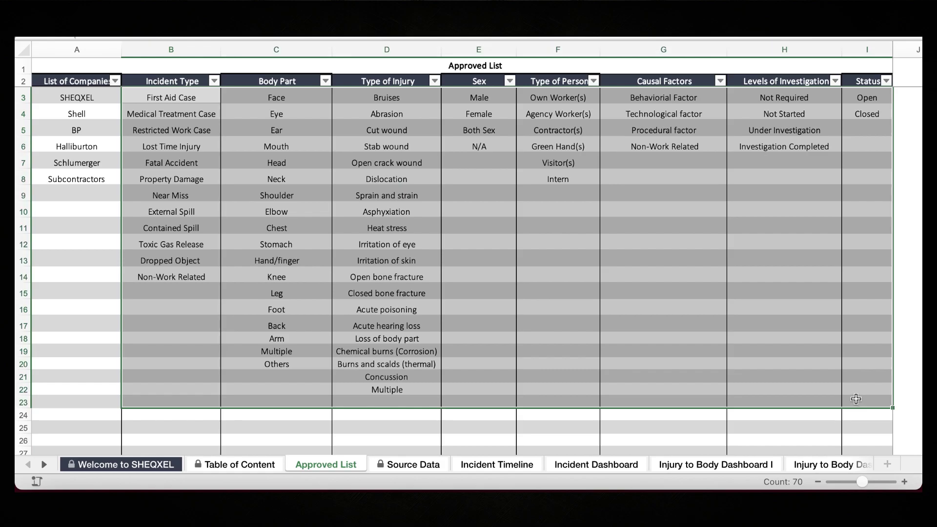
{"action": "left_click", "coordinate": [448, 374]}
- Highlight the List of Companies entries in A3:A16, and the whole approved list in A3:I23
{"action": "mouse_move", "coordinate": [182, 98]}
{"action": "left_mouse_down"}
{"action": "mouse_move", "coordinate": [191, 303]}
{"action": "mouse_move", "coordinate": [179, 91]}
{"action": "left_mouse_up"}
{"action": "left_click_drag", "start_coordinate": [77, 97], "coordinate": [76, 351]}
{"action": "left_click", "coordinate": [79, 100]}
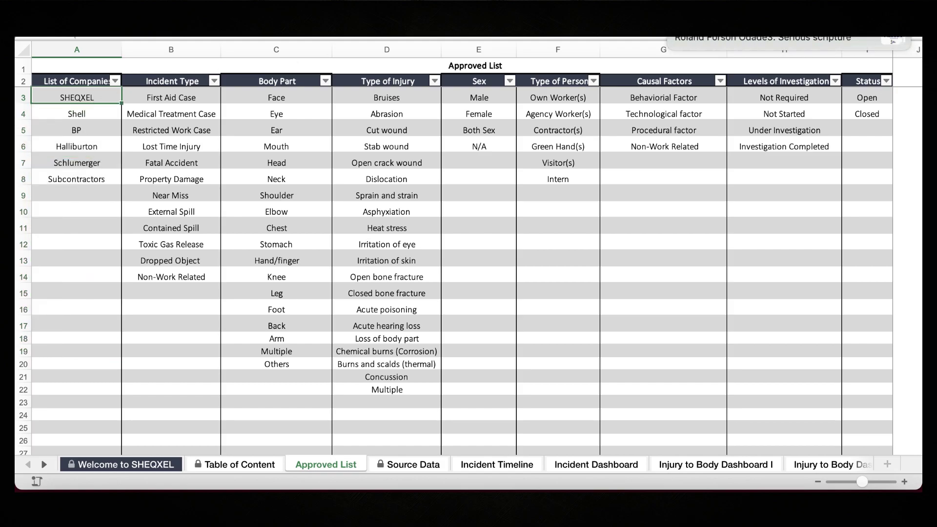
{"action": "left_click_drag", "start_coordinate": [80, 97], "coordinate": [65, 304]}
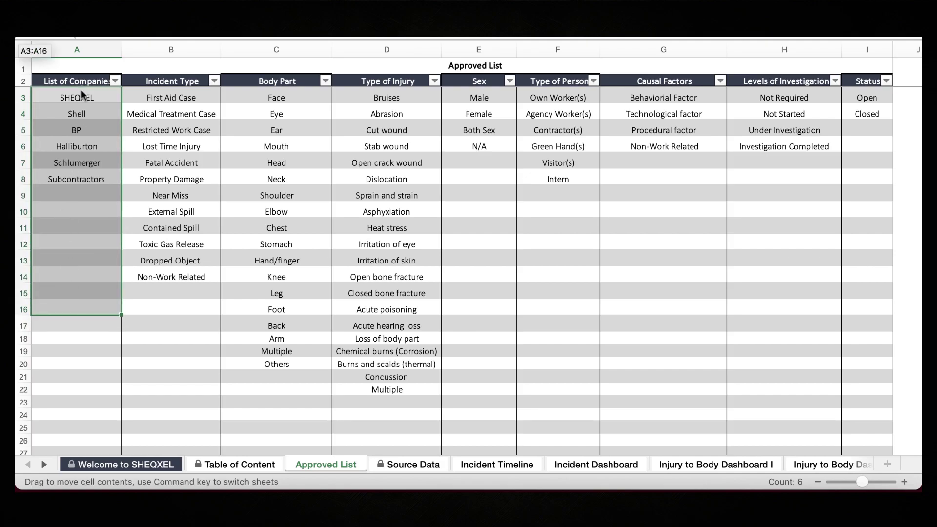
{"action": "left_click", "coordinate": [79, 218]}
{"action": "left_click", "coordinate": [92, 97]}
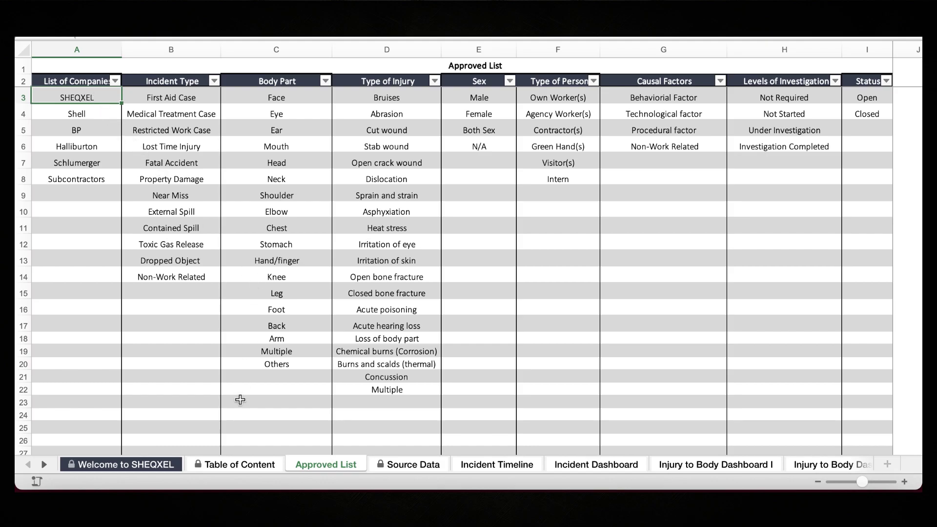
{"action": "mouse_move", "coordinate": [105, 98]}
{"action": "left_mouse_down"}
{"action": "mouse_move", "coordinate": [205, 182]}
{"action": "mouse_move", "coordinate": [682, 324]}
{"action": "mouse_move", "coordinate": [857, 405]}
{"action": "mouse_move", "coordinate": [803, 400]}
{"action": "mouse_move", "coordinate": [847, 402]}
{"action": "left_mouse_up"}
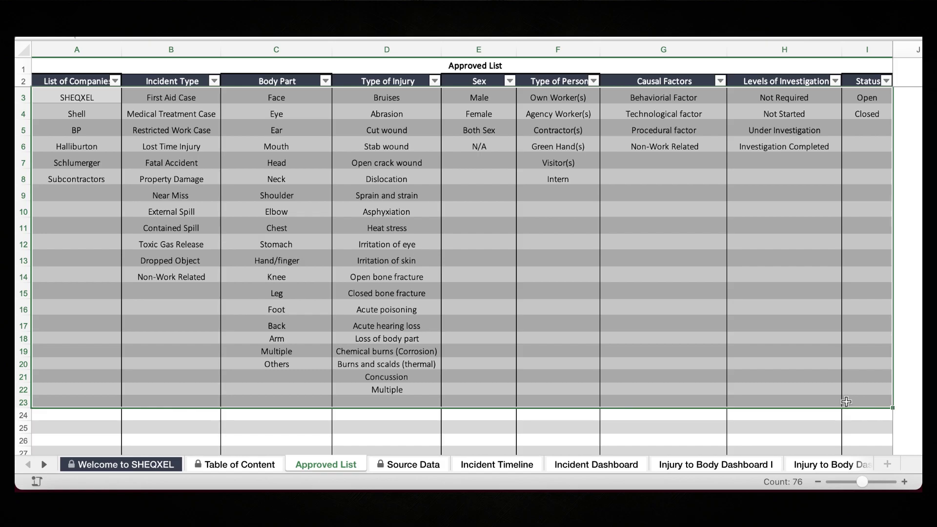
{"action": "left_click", "coordinate": [497, 308]}
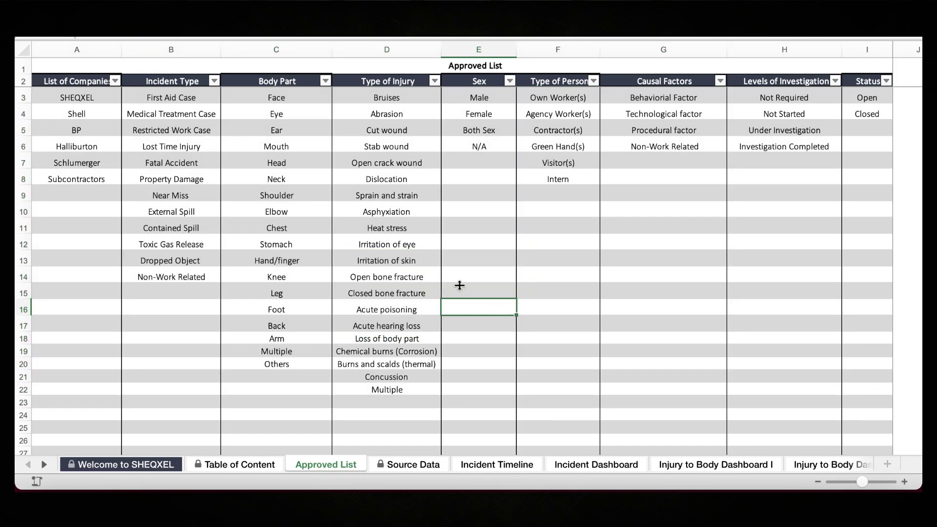
- Highlight the Incident Type, Body Part and Type of Injury entries one column at a time on the Approved List
{"action": "left_click_drag", "start_coordinate": [155, 98], "coordinate": [184, 288]}
{"action": "left_click_drag", "start_coordinate": [274, 97], "coordinate": [313, 370]}
{"action": "left_click_drag", "start_coordinate": [396, 105], "coordinate": [428, 386]}
{"action": "left_click_drag", "start_coordinate": [531, 352], "coordinate": [533, 369]}
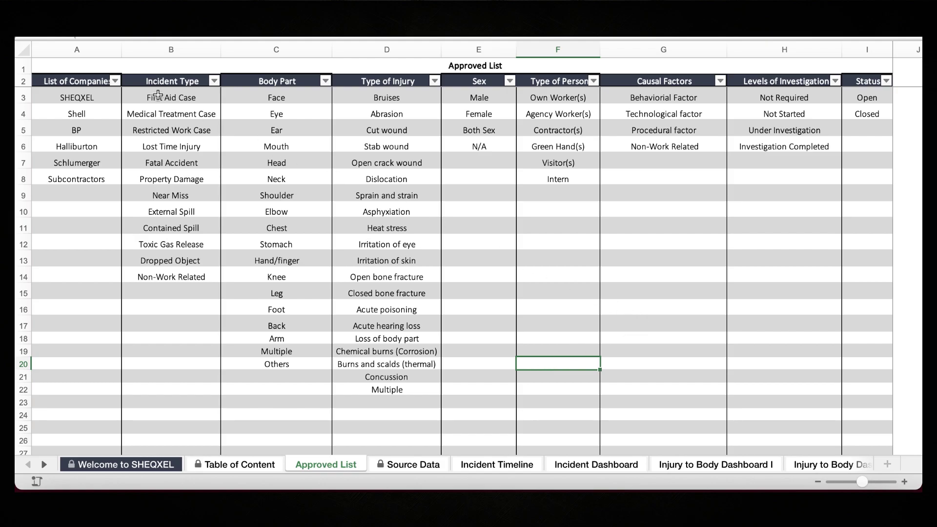
- Review the Incident Type entries, highlighting B3:B15, the Medical Treatment Case cell and B5:B14
{"action": "left_click_drag", "start_coordinate": [158, 95], "coordinate": [177, 293]}
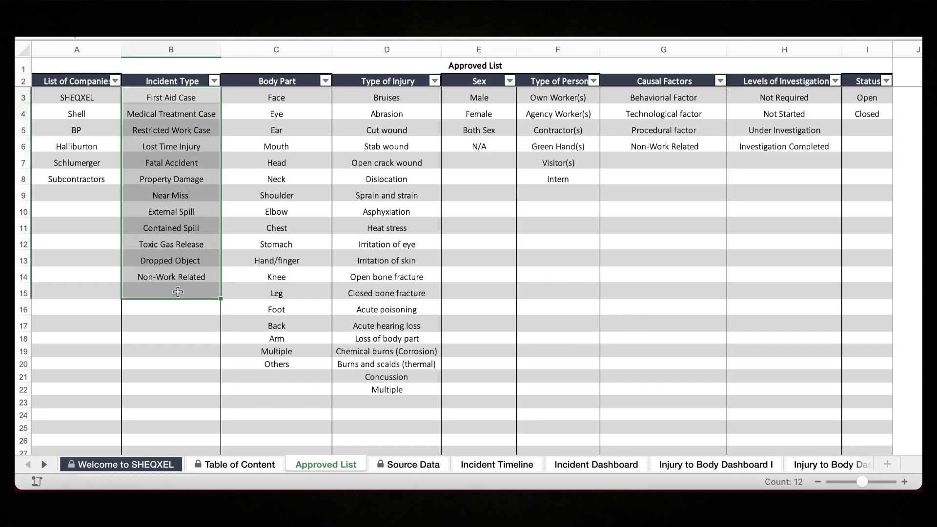
{"action": "left_click", "coordinate": [179, 109]}
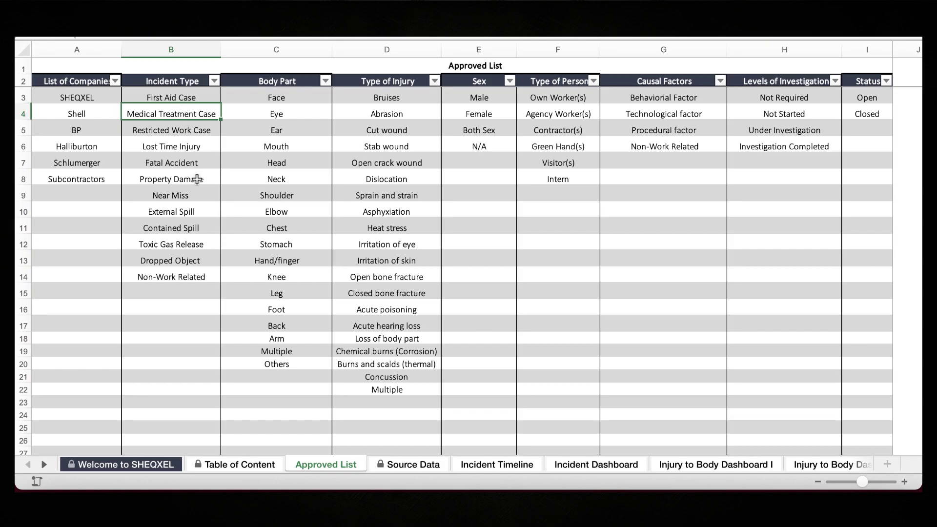
{"action": "left_click_drag", "start_coordinate": [179, 128], "coordinate": [182, 271]}
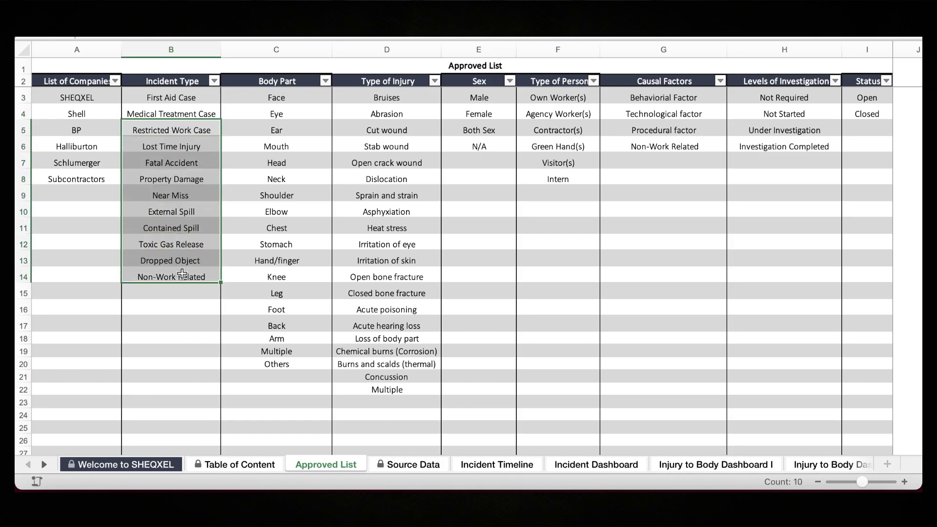
- Highlight the Body Part, Type of Injury, Sex, Type of Person and Causal Factors entries, and select the first Levels of Investigation entry
{"action": "left_click_drag", "start_coordinate": [299, 98], "coordinate": [310, 374]}
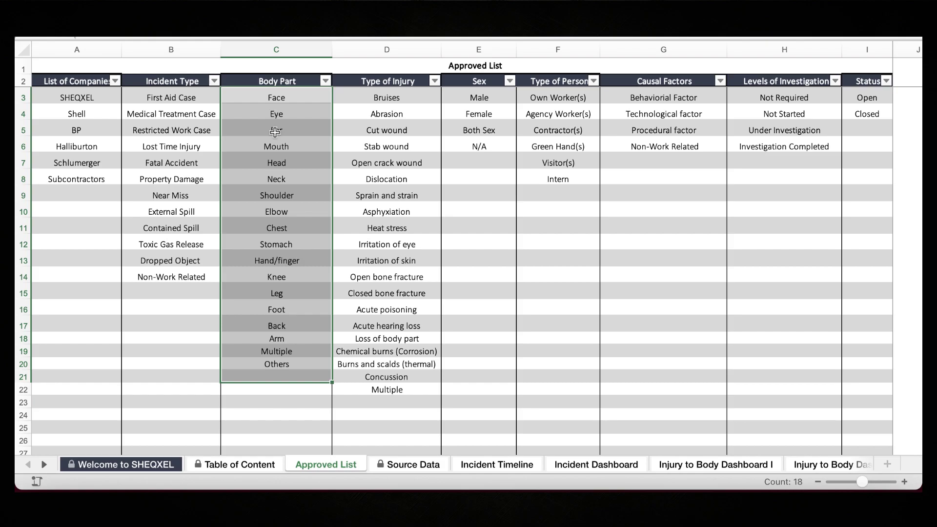
{"action": "left_click_drag", "start_coordinate": [387, 100], "coordinate": [367, 399]}
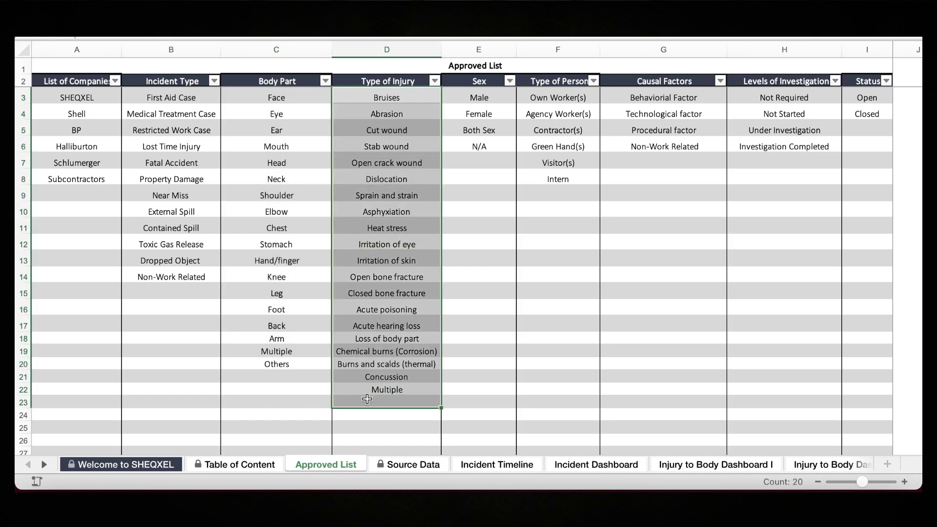
{"action": "scroll", "coordinate": [436, 278], "scroll_direction": "down", "scroll_amount": 1}
{"action": "scroll", "coordinate": [436, 277], "scroll_direction": "up", "scroll_amount": 1}
{"action": "left_click_drag", "start_coordinate": [479, 100], "coordinate": [496, 178]}
{"action": "left_click_drag", "start_coordinate": [561, 97], "coordinate": [566, 193]}
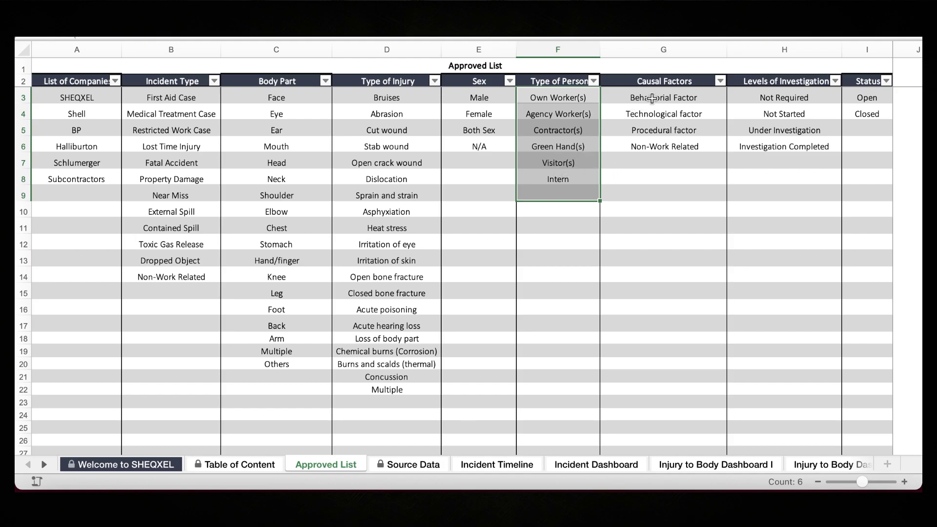
{"action": "left_click_drag", "start_coordinate": [652, 98], "coordinate": [655, 174]}
{"action": "left_click", "coordinate": [793, 99]}
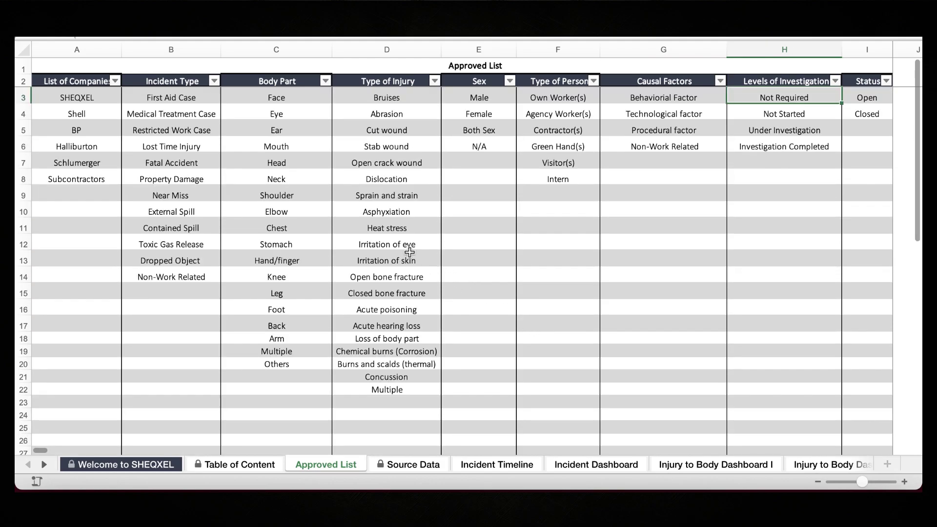
- On the Source Data sheet, show the company choices for the first record in A3 and close them without changing the entry
{"action": "left_click", "coordinate": [421, 467]}
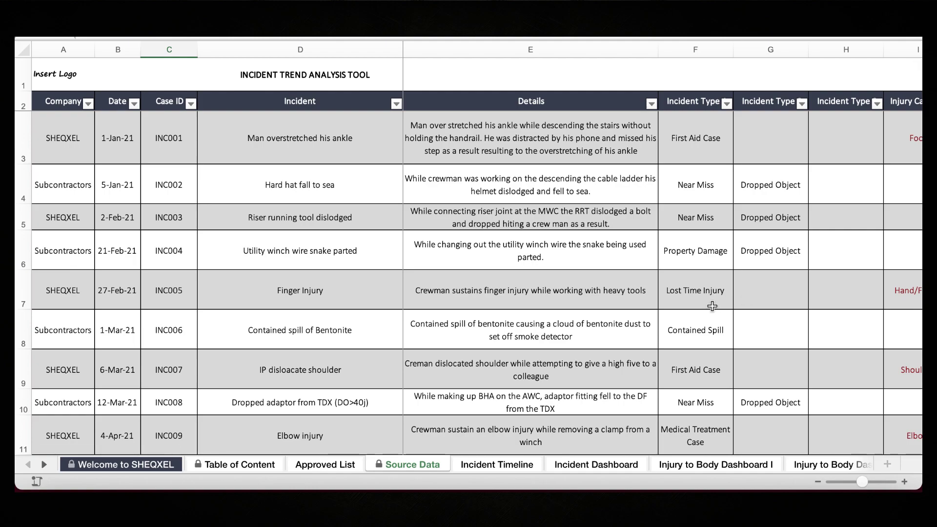
{"action": "left_click", "coordinate": [82, 152]}
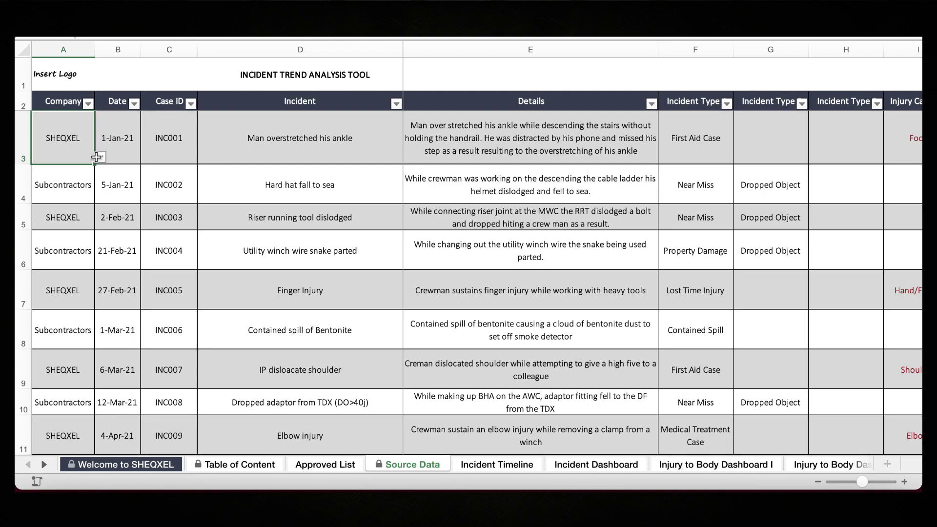
{"action": "left_click", "coordinate": [100, 159]}
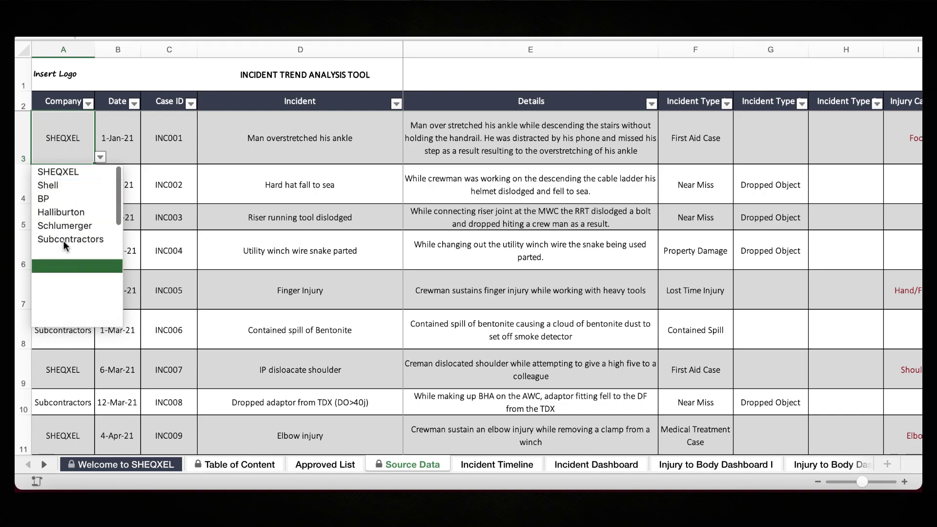
{"action": "left_click", "coordinate": [245, 212]}
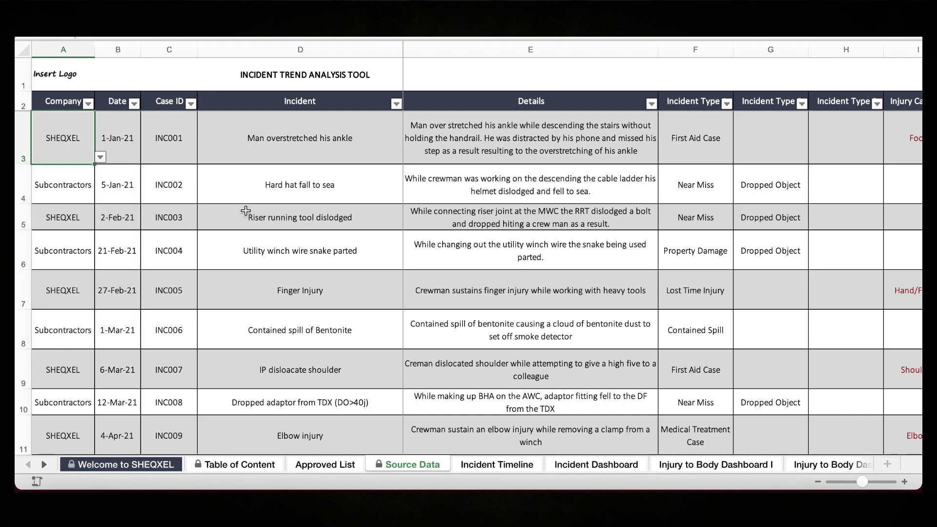
{"action": "left_click", "coordinate": [100, 158]}
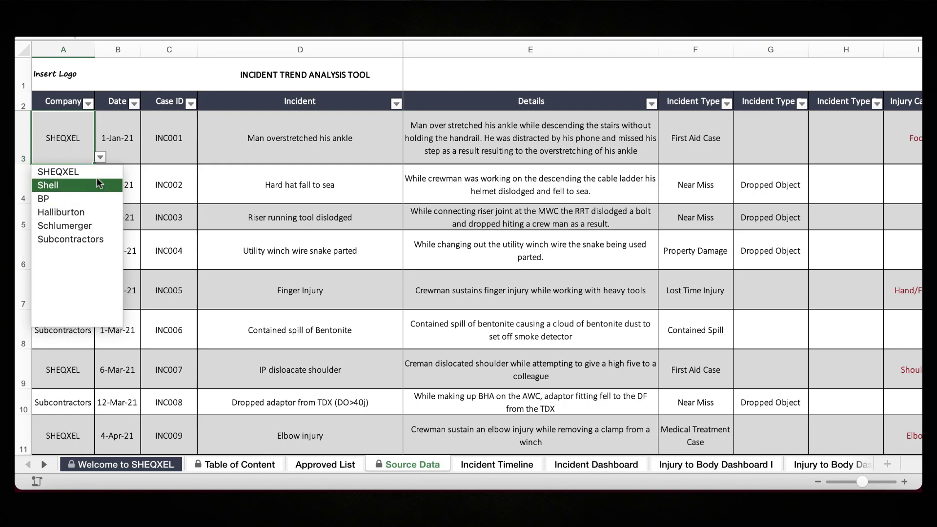
{"action": "left_click", "coordinate": [322, 207]}
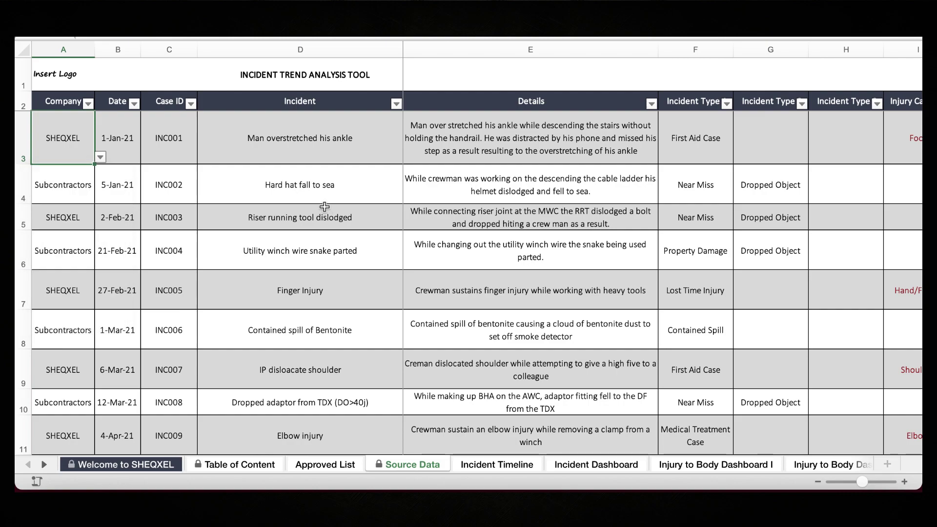
- Review the first incident record in row 3, going through its Incident, Date and Case ID cells and the incident type columns
{"action": "left_click", "coordinate": [289, 135]}
{"action": "scroll", "coordinate": [532, 151], "scroll_direction": "right", "scroll_amount": 5}
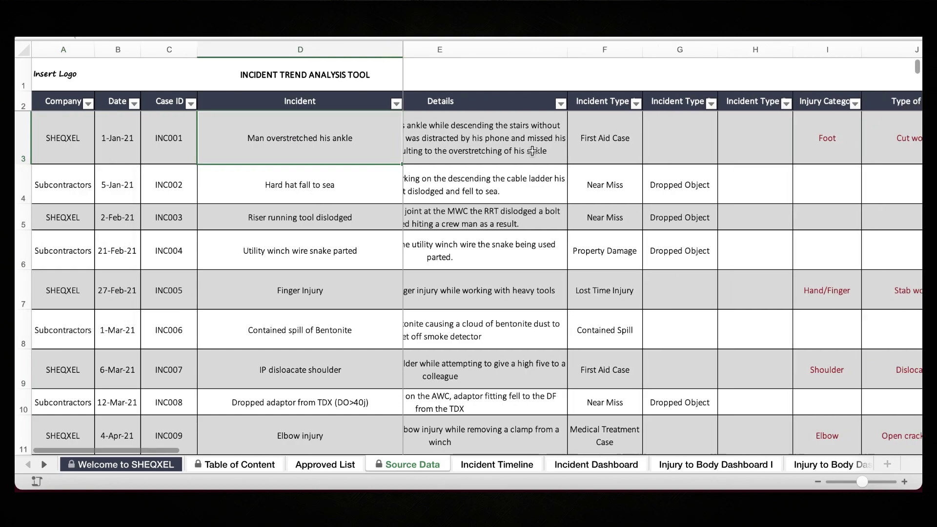
{"action": "left_click", "coordinate": [125, 142]}
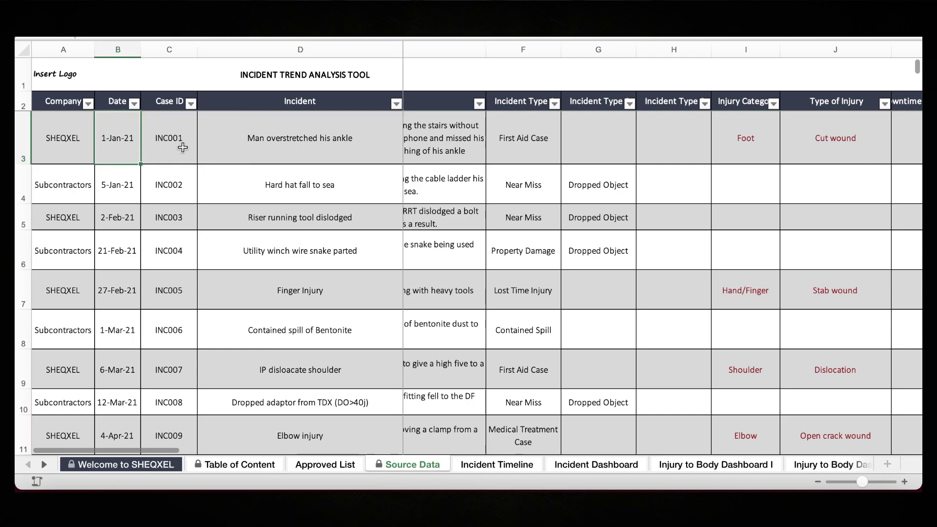
{"action": "left_click", "coordinate": [181, 147]}
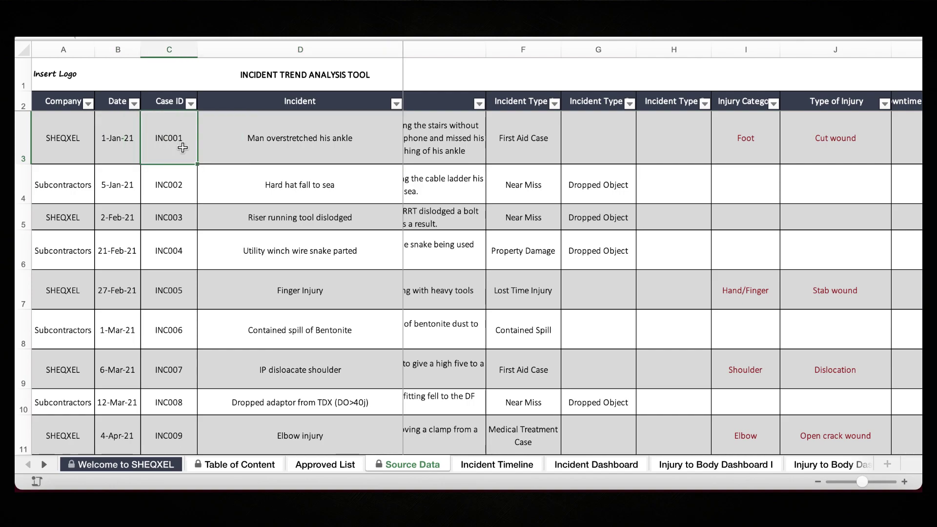
{"action": "key", "text": "Right"}
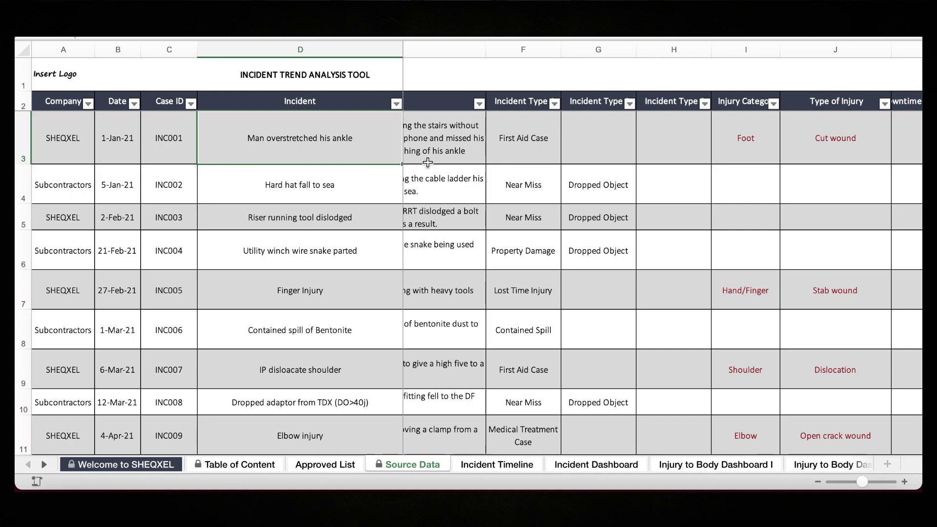
- Select the first record's Details cell, E3, and show the incident type choices available in F3
{"action": "left_click", "coordinate": [449, 155]}
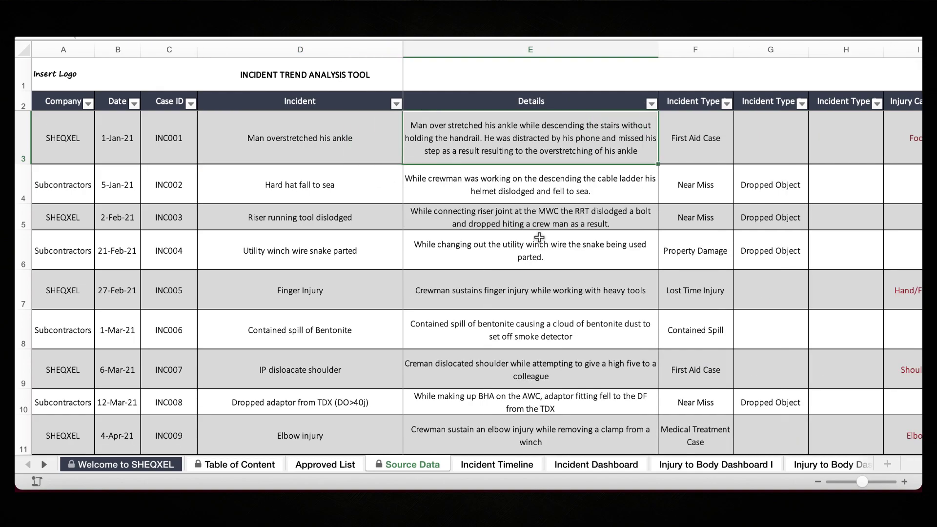
{"action": "left_click", "coordinate": [706, 142]}
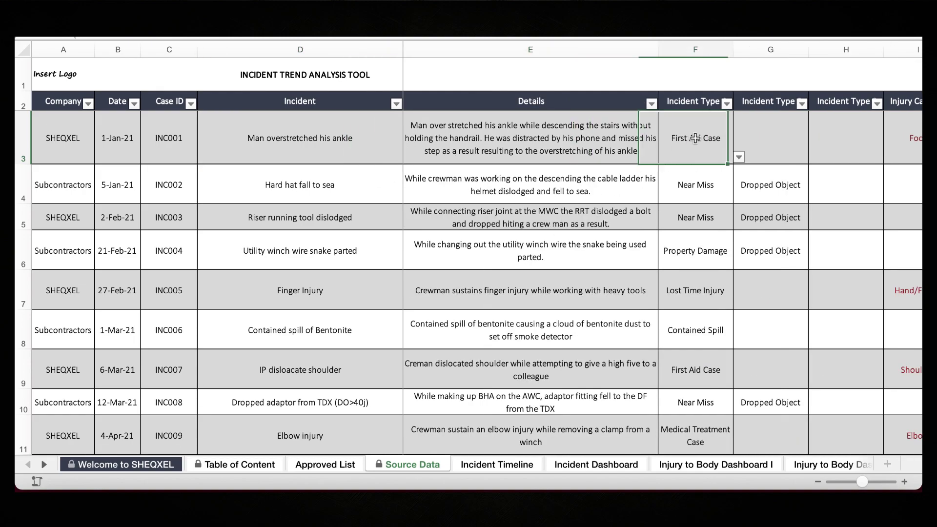
{"action": "scroll", "coordinate": [662, 187], "scroll_direction": "right", "scroll_amount": 5}
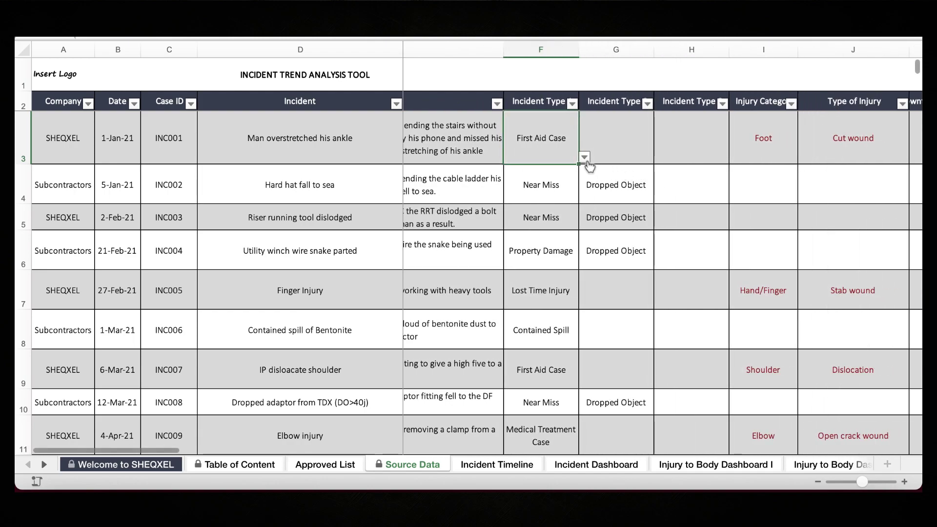
{"action": "left_click", "coordinate": [585, 157]}
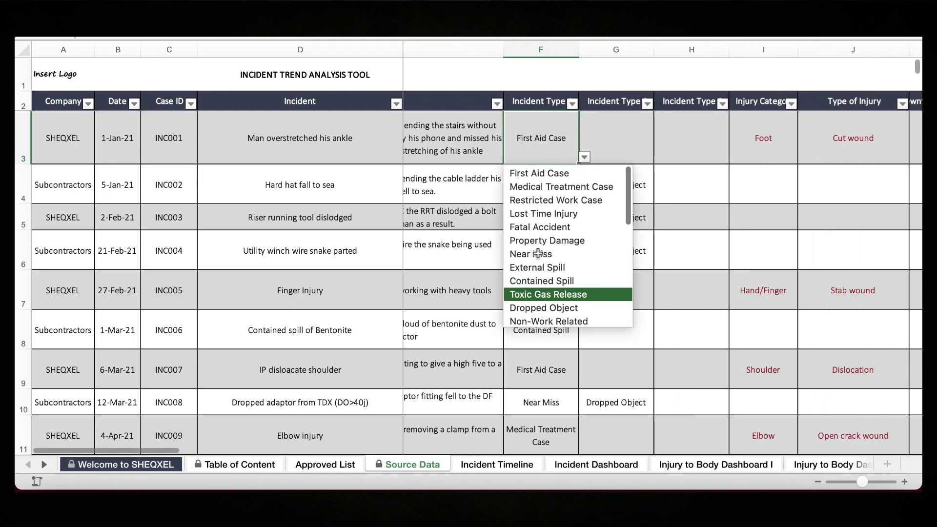
- On the Approved List sheet, highlight the Incident Type entries in B3:B16
{"action": "left_click", "coordinate": [332, 472]}
{"action": "left_click", "coordinate": [332, 467]}
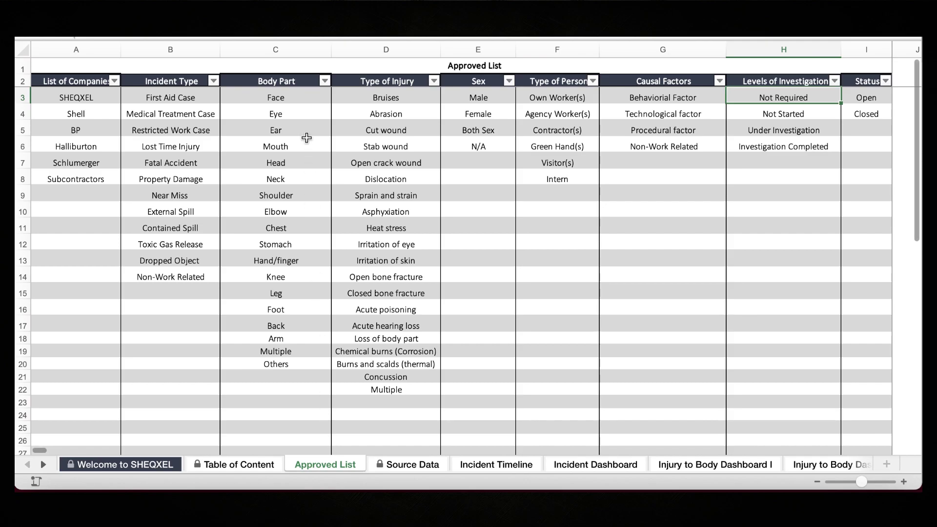
{"action": "left_click_drag", "start_coordinate": [178, 96], "coordinate": [174, 287]}
{"action": "left_click_drag", "start_coordinate": [181, 98], "coordinate": [155, 312]}
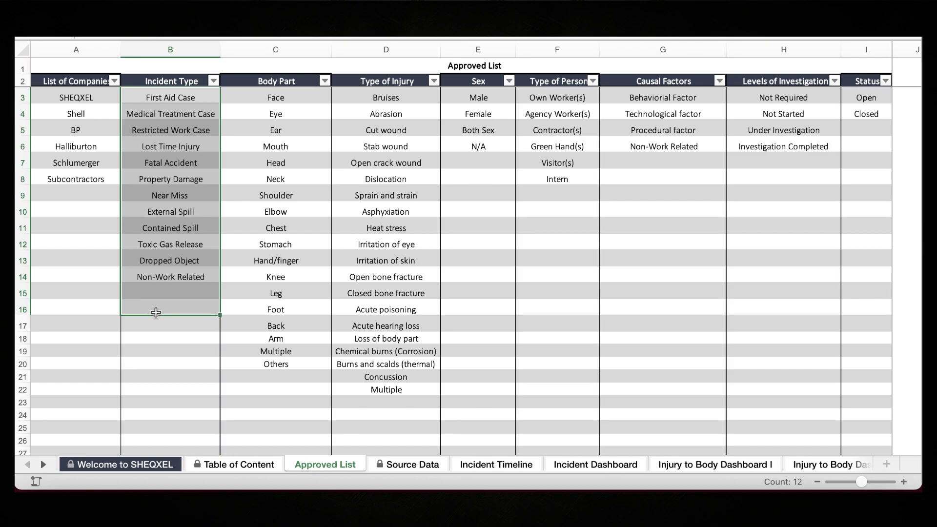
- Return to the Source Data sheet and highlight the three Incident Type columns, F to H
{"action": "left_click", "coordinate": [404, 470]}
{"action": "scroll", "coordinate": [546, 169], "scroll_direction": "right", "scroll_amount": 3}
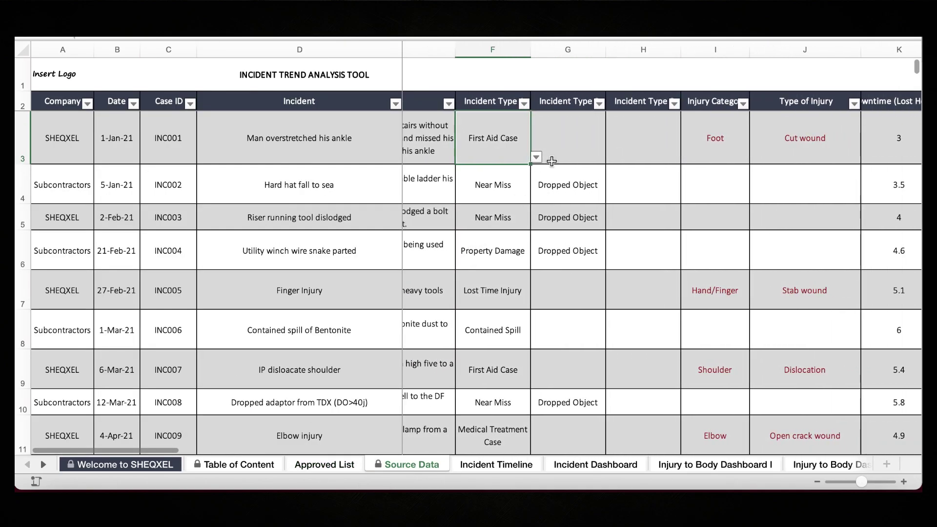
{"action": "left_click_drag", "start_coordinate": [492, 49], "coordinate": [638, 86]}
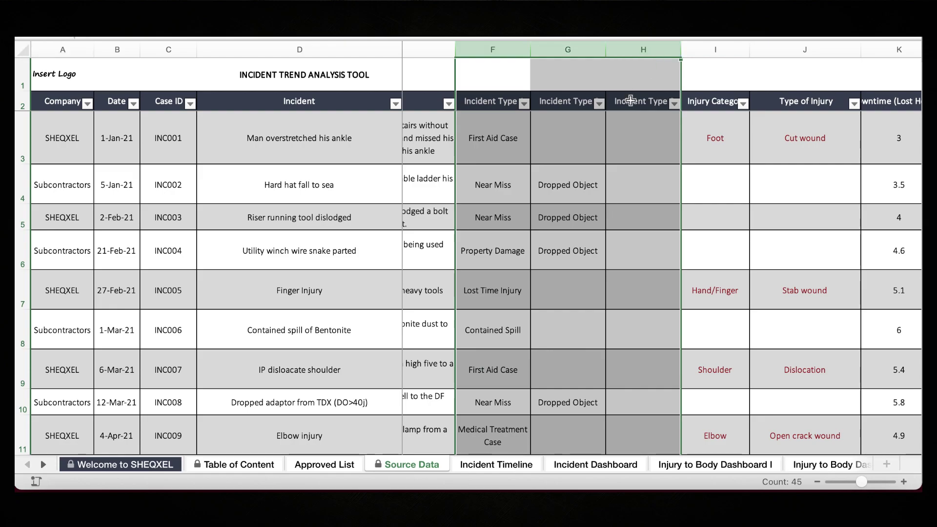
- Go through the first two Incident Type cells of records INC001 and INC002, in F3:G3 and F4:G4
{"action": "left_click", "coordinate": [586, 186]}
{"action": "left_click", "coordinate": [567, 149]}
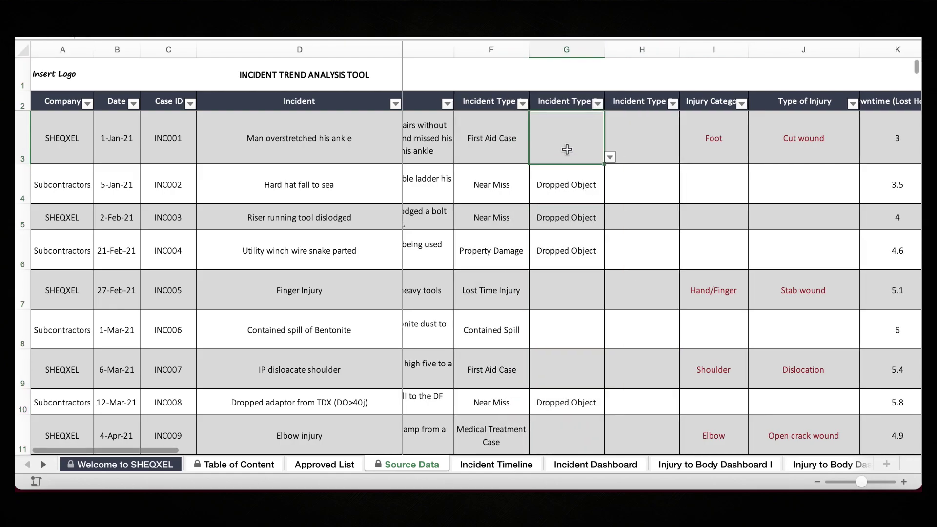
{"action": "left_click", "coordinate": [515, 148]}
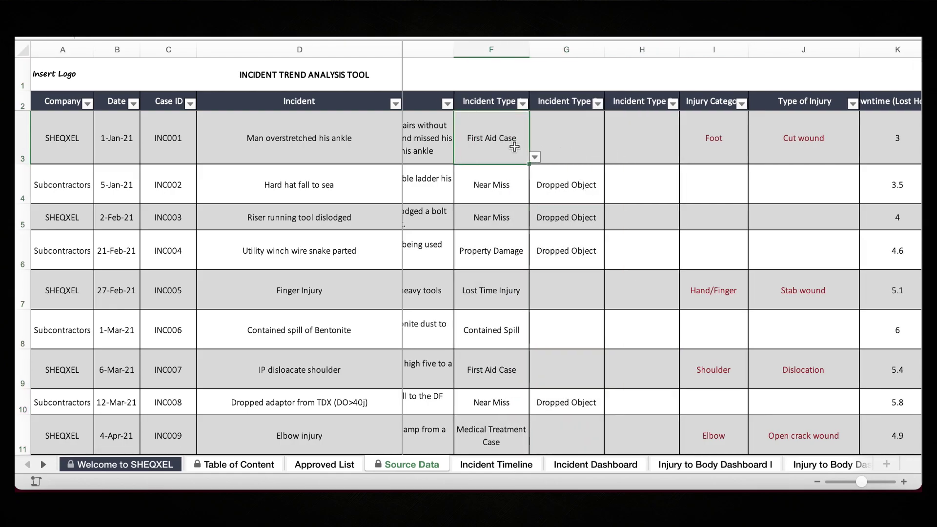
{"action": "left_click", "coordinate": [549, 147]}
{"action": "left_click", "coordinate": [510, 142]}
{"action": "left_click", "coordinate": [503, 186]}
{"action": "left_click", "coordinate": [565, 185]}
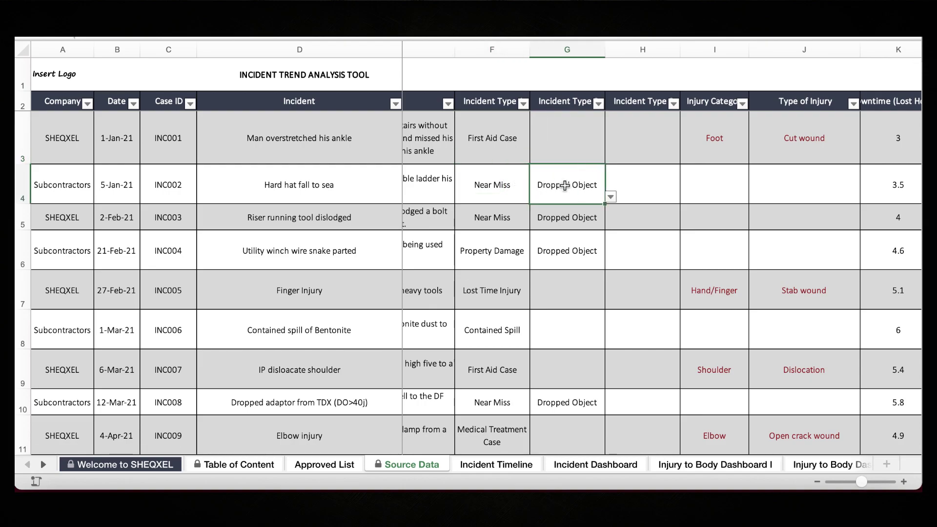
- Review the three Incident Type cells of record INC004, showing the choices in G6 without changing the entry
{"action": "left_click", "coordinate": [503, 247]}
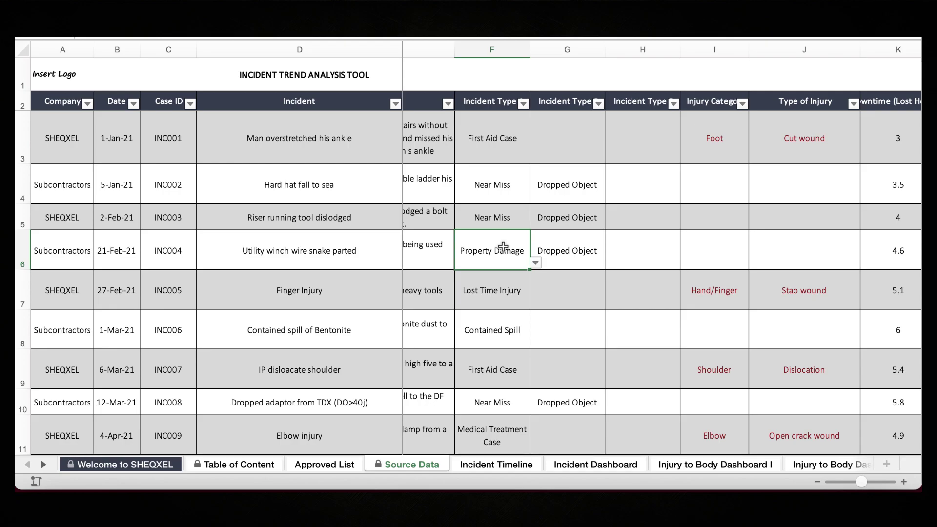
{"action": "left_click", "coordinate": [558, 251]}
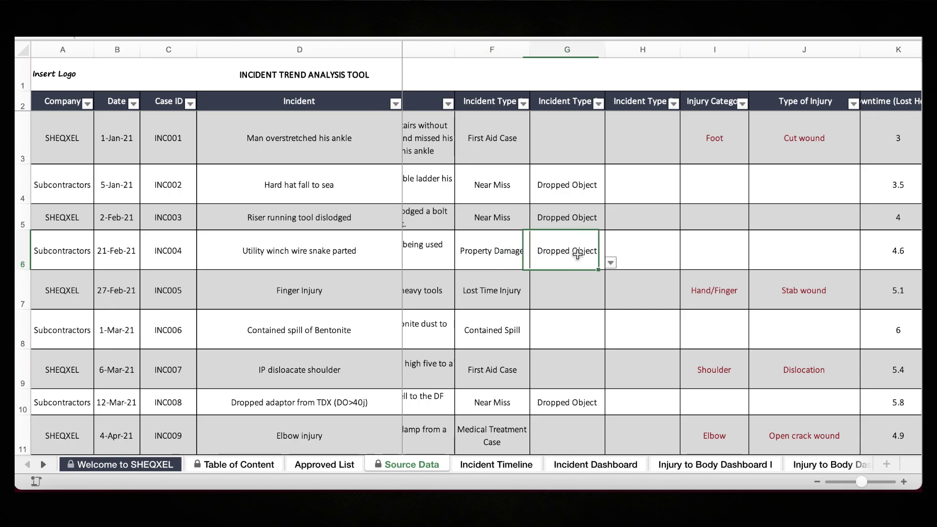
{"action": "left_click", "coordinate": [611, 264]}
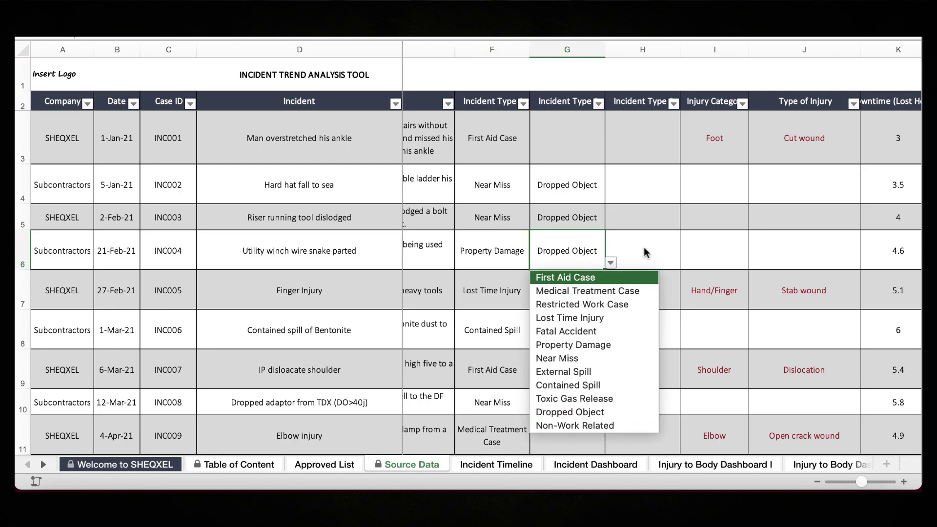
{"action": "key", "text": "Escape"}
{"action": "left_click", "coordinate": [663, 249]}
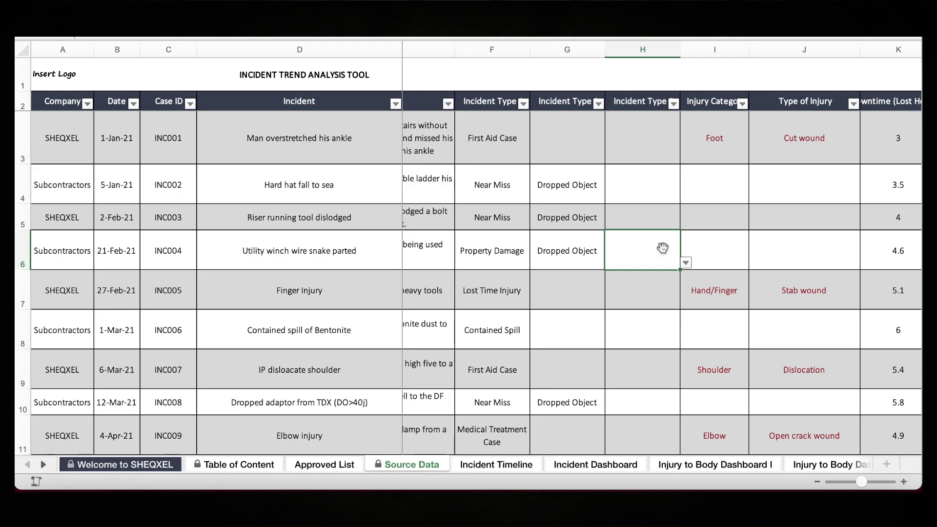
- Highlight columns F to H once more, then show the incident type choices in F3 and close them without changing the entry
{"action": "mouse_move", "coordinate": [492, 49]}
{"action": "left_mouse_down"}
{"action": "mouse_move", "coordinate": [659, 53]}
{"action": "mouse_move", "coordinate": [614, 153]}
{"action": "left_mouse_up"}
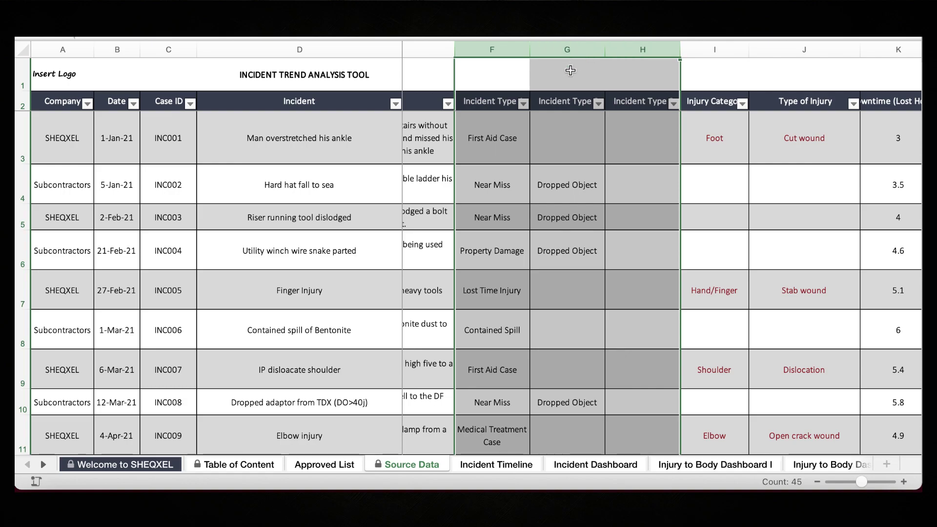
{"action": "left_click", "coordinate": [502, 147]}
{"action": "left_click", "coordinate": [536, 158]}
{"action": "key", "text": "Escape"}
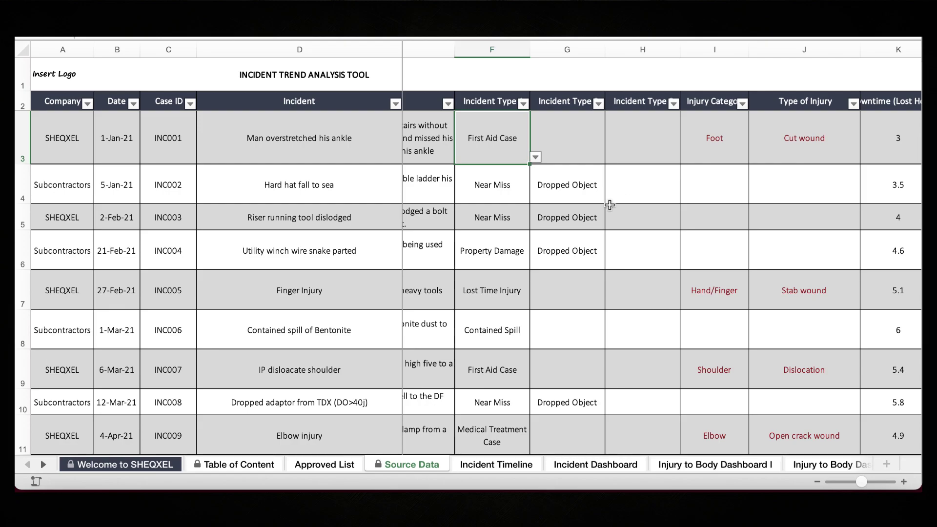
- Show the body part choices for the first record's injury category in I3 and close them without changing the entry
{"action": "scroll", "coordinate": [537, 266], "scroll_direction": "right", "scroll_amount": 6}
{"action": "left_click", "coordinate": [536, 159]}
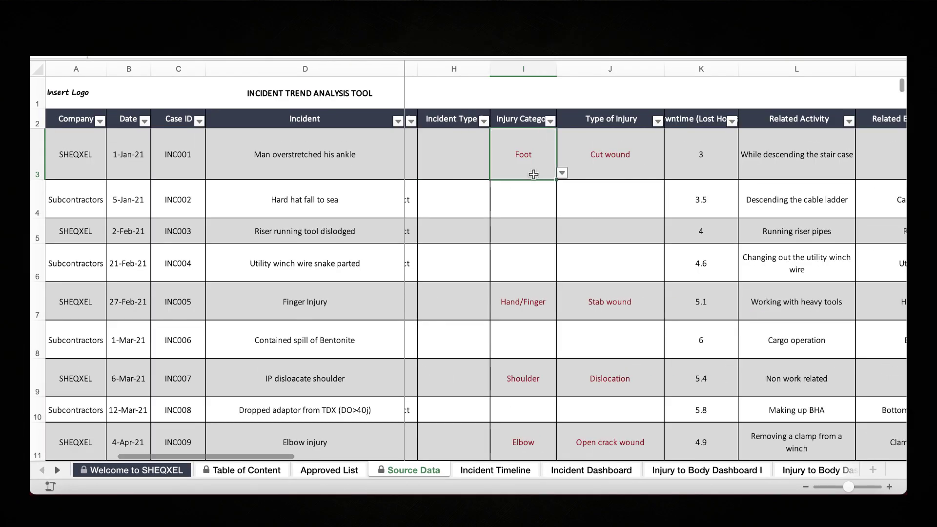
{"action": "left_click", "coordinate": [561, 172]}
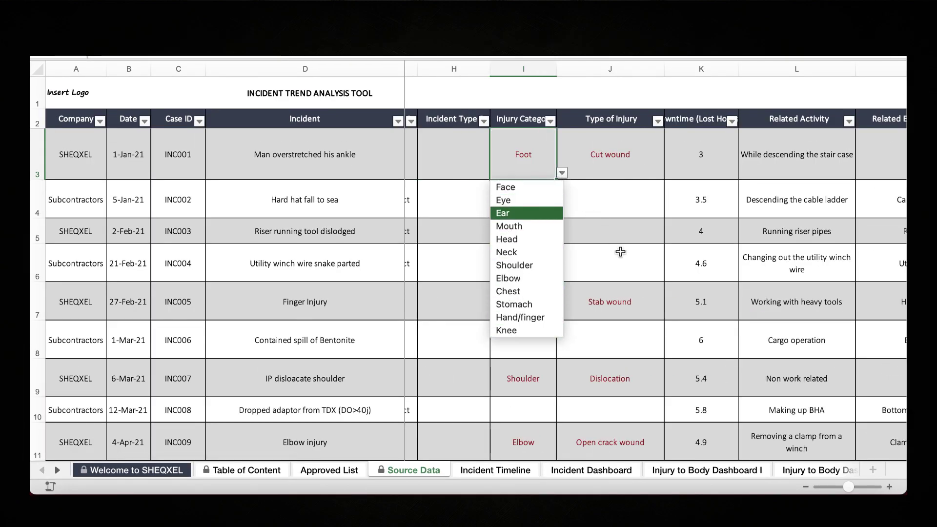
{"action": "key", "text": "Escape"}
- Try Property Damage as the first record's incident type in F3, check the injury cells I3:J3, and undo the change
{"action": "scroll", "coordinate": [544, 191], "scroll_direction": "left", "scroll_amount": 5}
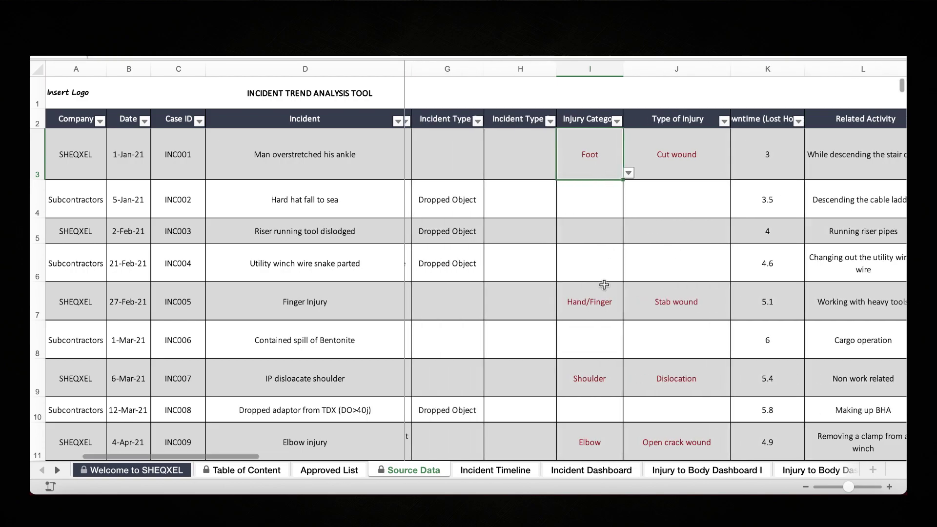
{"action": "scroll", "coordinate": [501, 167], "scroll_direction": "left", "scroll_amount": 2}
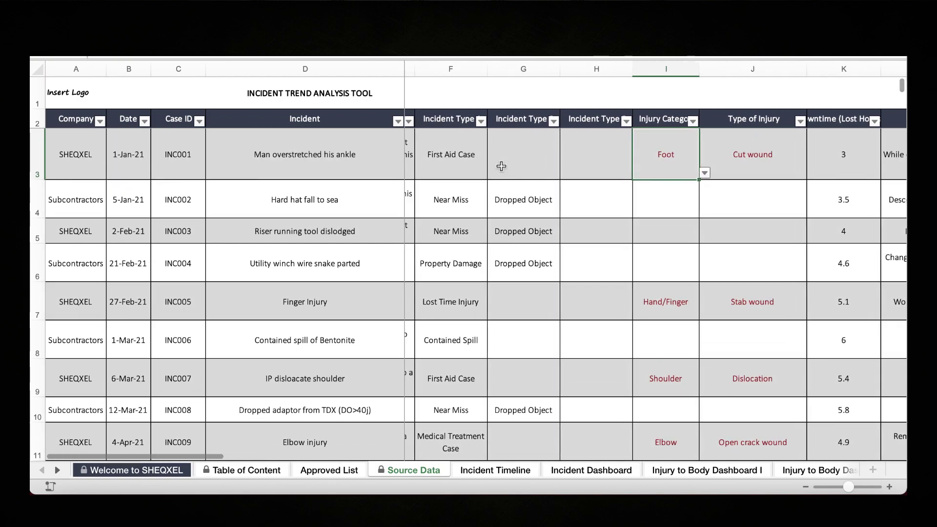
{"action": "left_click", "coordinate": [488, 174]}
{"action": "left_click", "coordinate": [513, 173]}
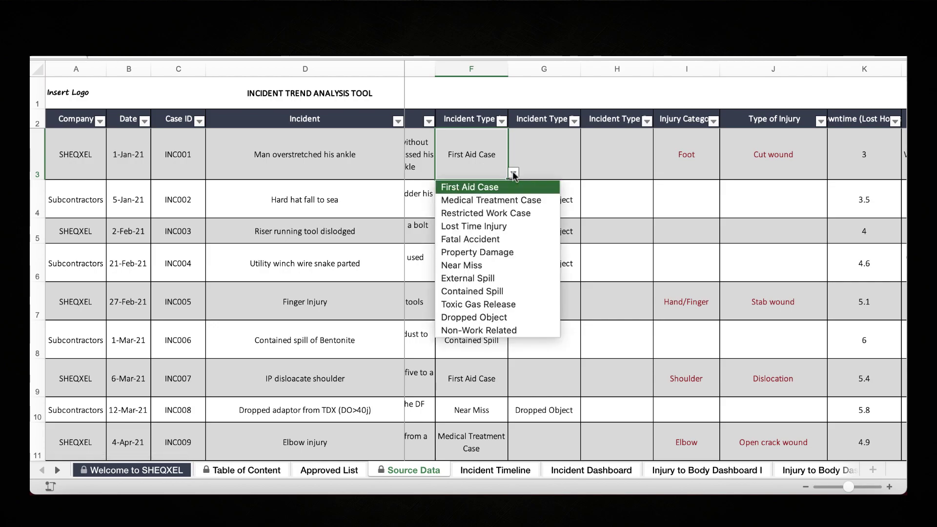
{"action": "left_click", "coordinate": [488, 253]}
{"action": "left_click", "coordinate": [717, 167]}
{"action": "left_click_drag", "start_coordinate": [717, 167], "coordinate": [735, 166]}
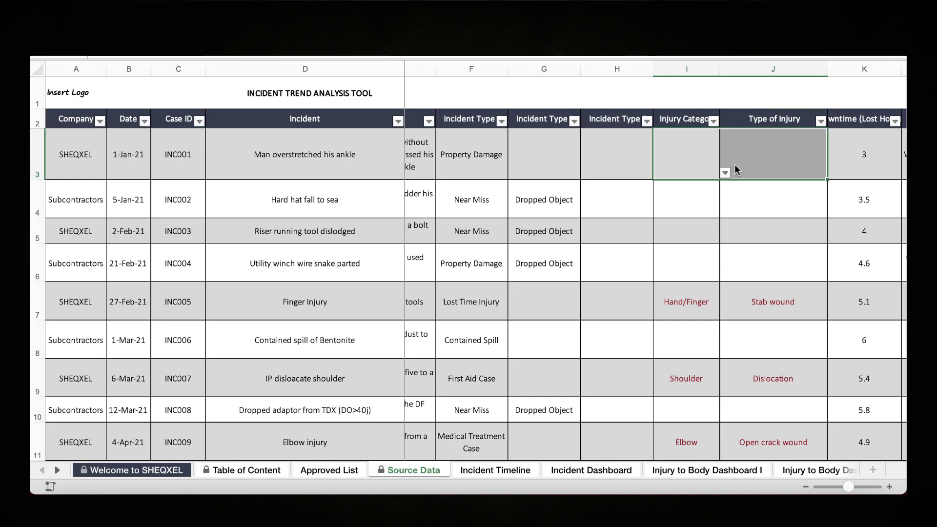
{"action": "key", "text": "ctrl+z"}
{"action": "key", "text": "ctrl+z"}
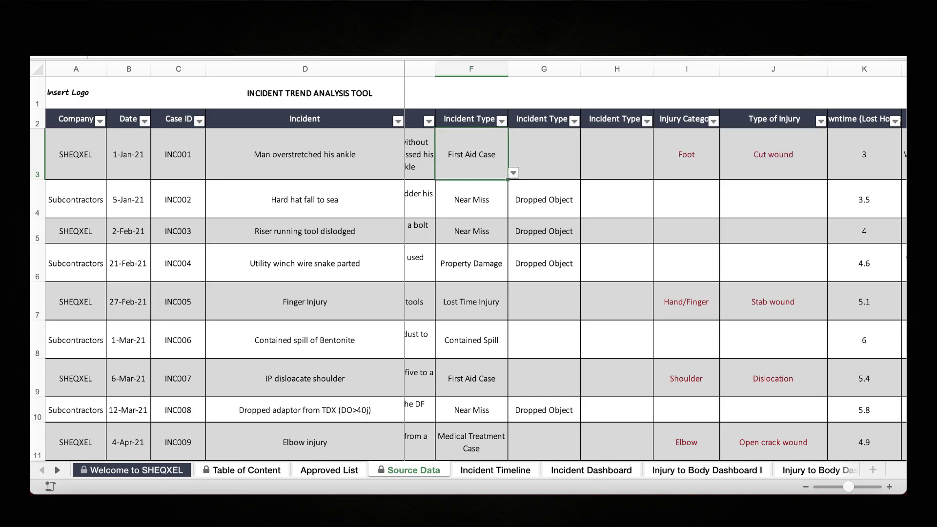
- Select the first record's injury category, then widen column K to fit the full Downtime (Lost Hours[h]) header
{"action": "left_click", "coordinate": [673, 155]}
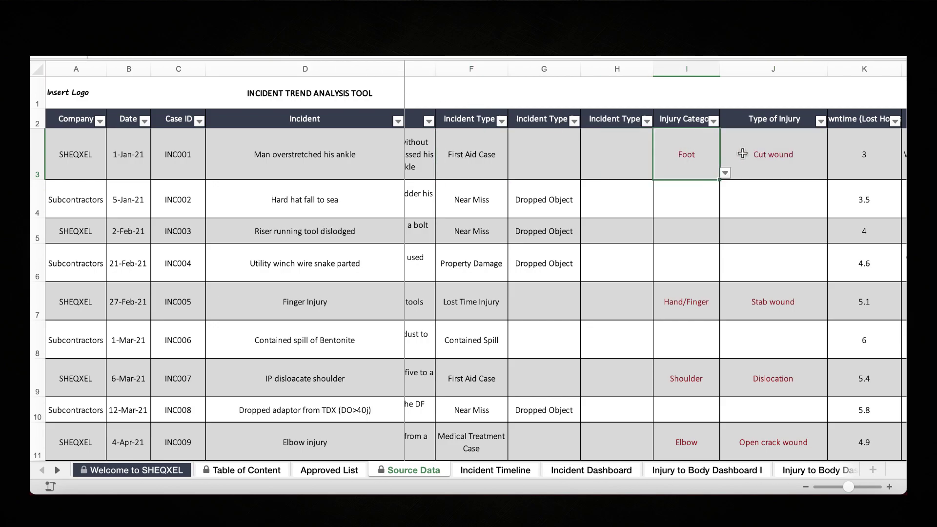
{"action": "scroll", "coordinate": [743, 154], "scroll_direction": "right", "scroll_amount": 2}
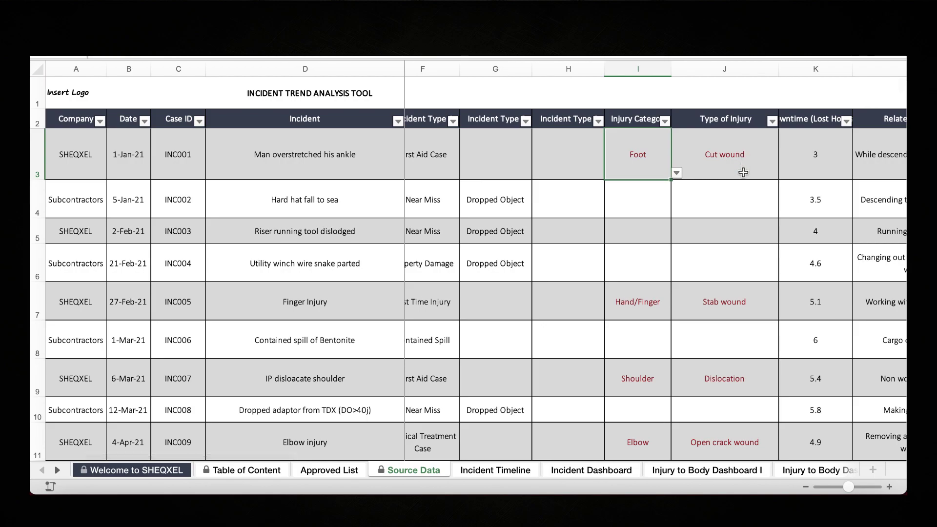
{"action": "scroll", "coordinate": [743, 159], "scroll_direction": "right", "scroll_amount": 4}
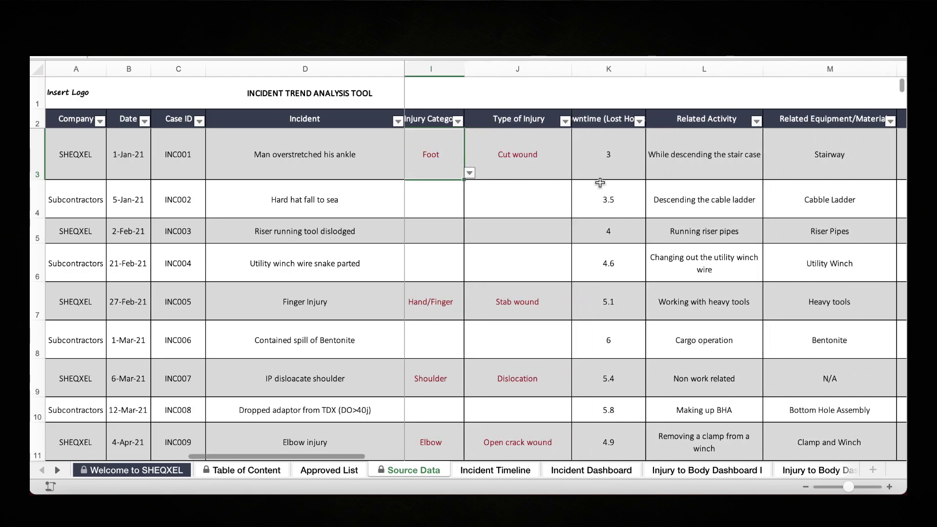
{"action": "scroll", "coordinate": [600, 182], "scroll_direction": "right", "scroll_amount": 2}
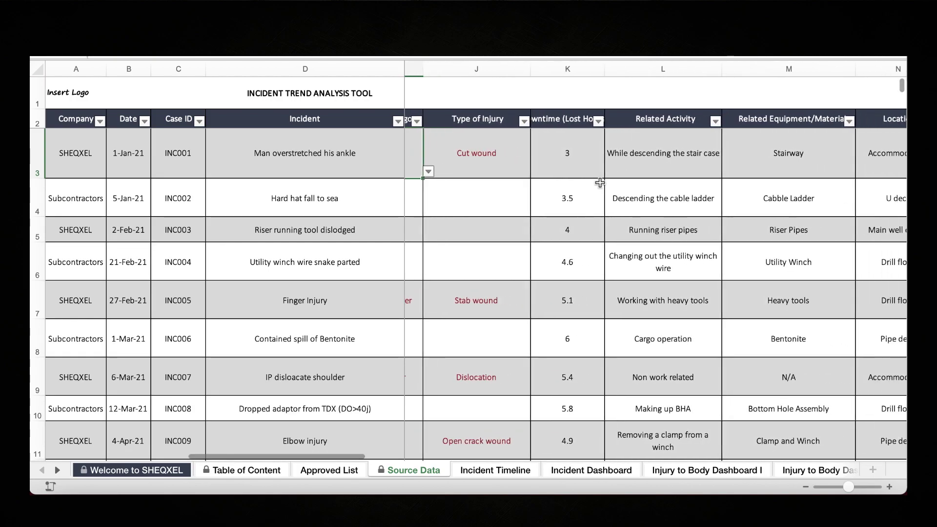
{"action": "left_click", "coordinate": [590, 70]}
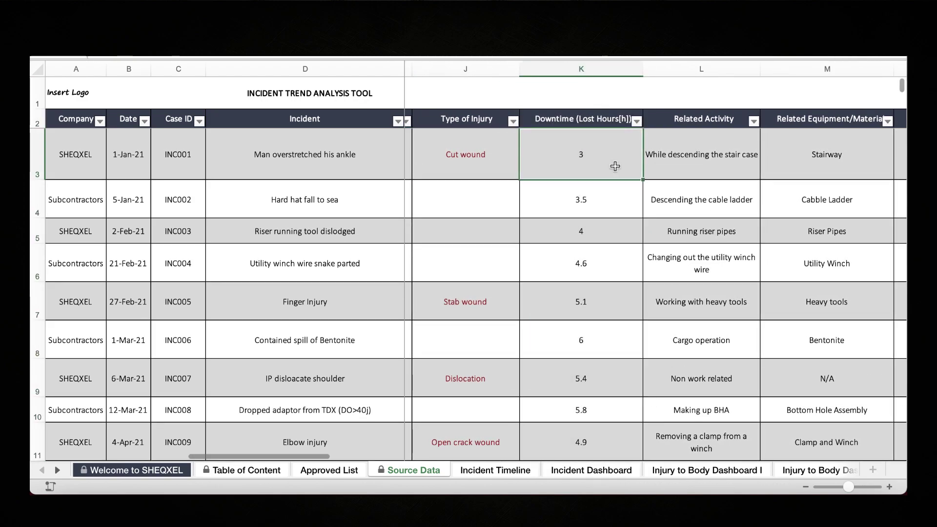
- Review the first record's Related Activity and Related Equipment/Material cells, and highlight its Location and Underlying Causes cells, N3:O3
{"action": "scroll", "coordinate": [615, 167], "scroll_direction": "right", "scroll_amount": 1}
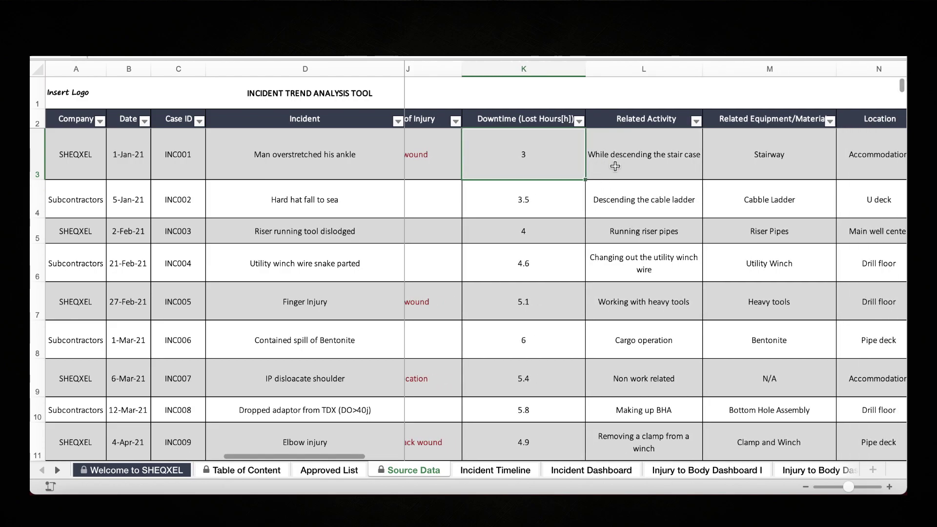
{"action": "scroll", "coordinate": [615, 166], "scroll_direction": "right", "scroll_amount": 1}
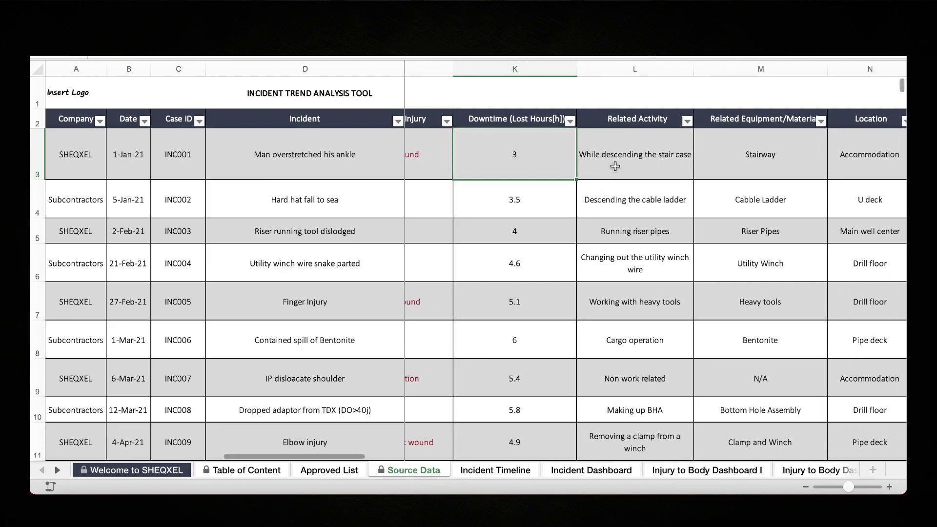
{"action": "scroll", "coordinate": [557, 276], "scroll_direction": "right", "scroll_amount": 1}
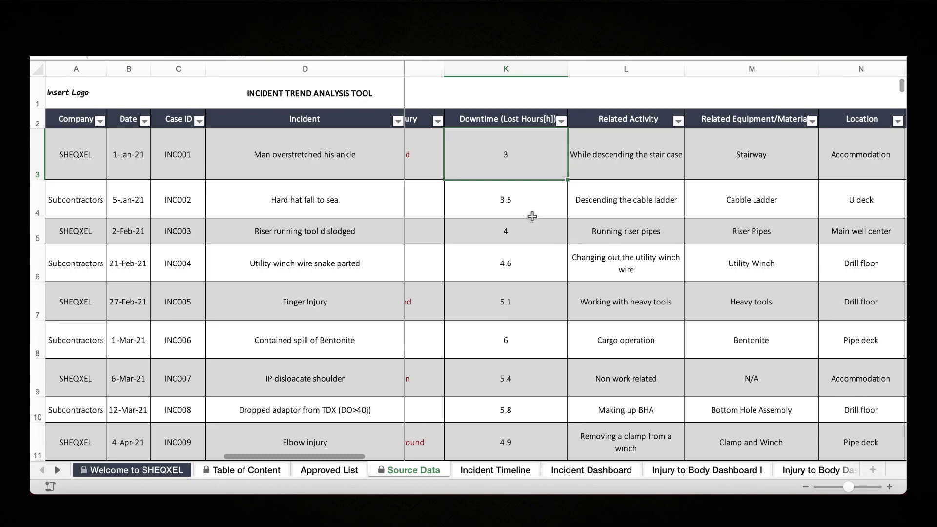
{"action": "scroll", "coordinate": [532, 216], "scroll_direction": "right", "scroll_amount": 3}
{"action": "scroll", "coordinate": [532, 216], "scroll_direction": "right", "scroll_amount": 4}
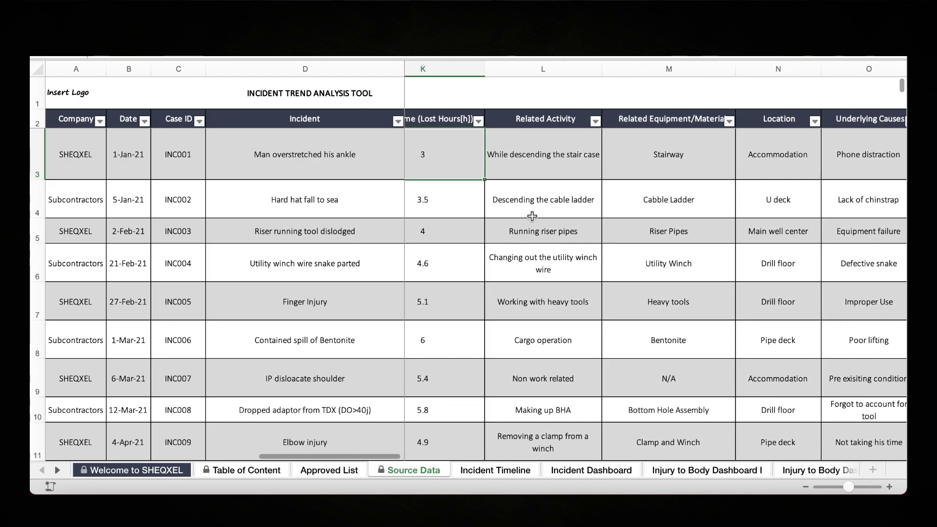
{"action": "left_click", "coordinate": [535, 157]}
{"action": "scroll", "coordinate": [584, 183], "scroll_direction": "right", "scroll_amount": 2}
{"action": "scroll", "coordinate": [585, 183], "scroll_direction": "right", "scroll_amount": 5}
{"action": "key", "text": "Right"}
{"action": "key", "text": "Right"}
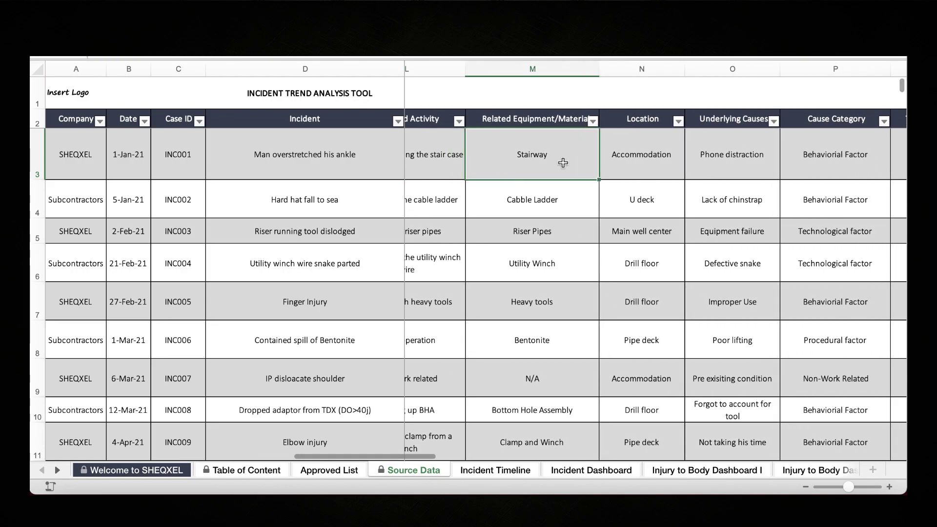
{"action": "left_click", "coordinate": [566, 156], "text": "shift"}
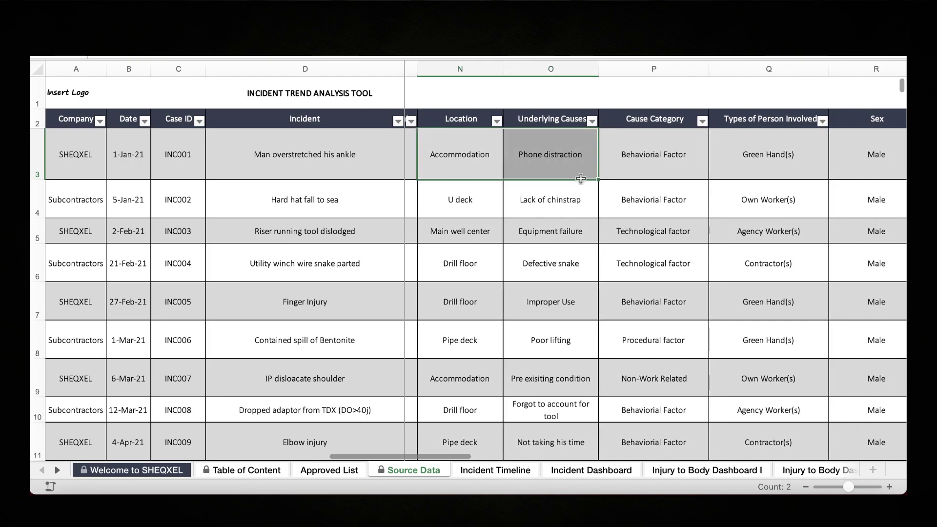
- Show the Cause Category choices for the first record in P3 and close them without changing the entry
{"action": "scroll", "coordinate": [581, 179], "scroll_direction": "right", "scroll_amount": 2}
{"action": "left_click", "coordinate": [587, 157]}
{"action": "left_click", "coordinate": [628, 168]}
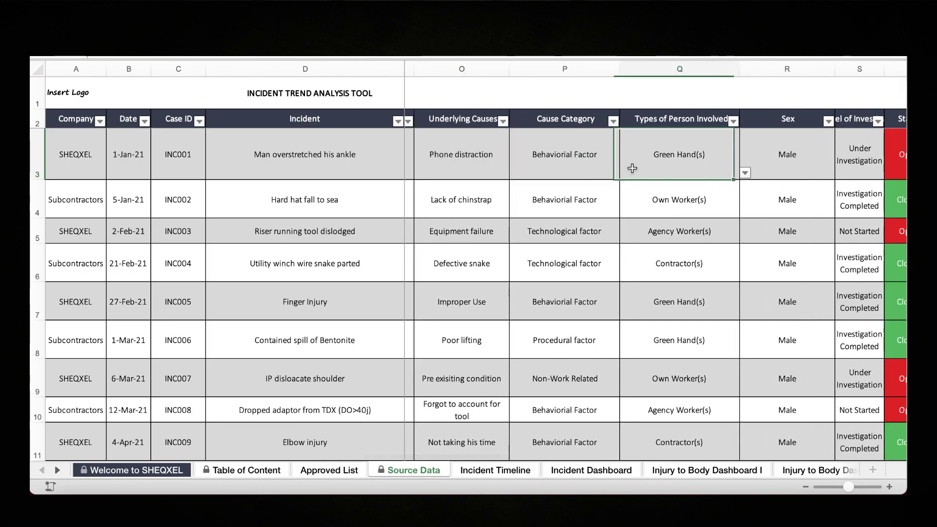
{"action": "left_click", "coordinate": [598, 165]}
{"action": "left_click", "coordinate": [626, 173]}
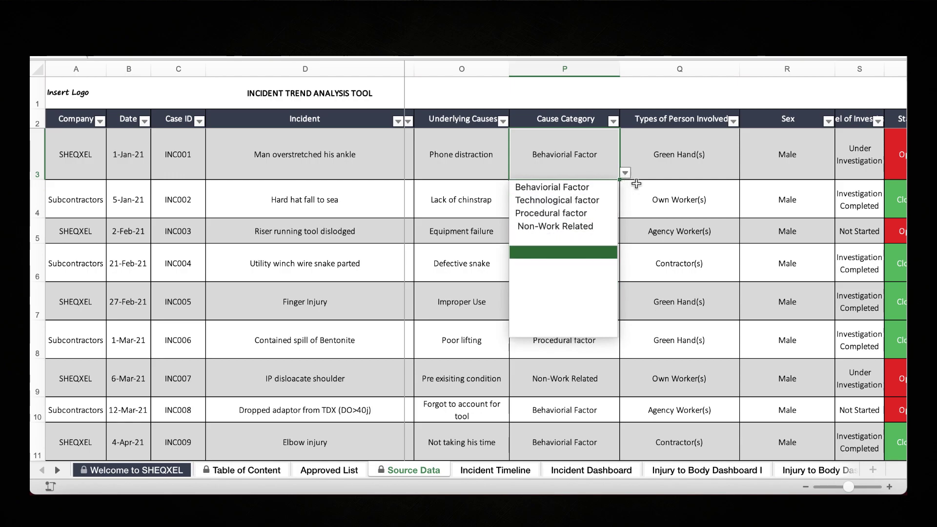
{"action": "key", "text": "Escape"}
- Show the first record's choices for Types of Person Involved in Q3 and for Sex in R3, keeping both entries
{"action": "scroll", "coordinate": [697, 187], "scroll_direction": "right", "scroll_amount": 2}
{"action": "left_click", "coordinate": [656, 166]}
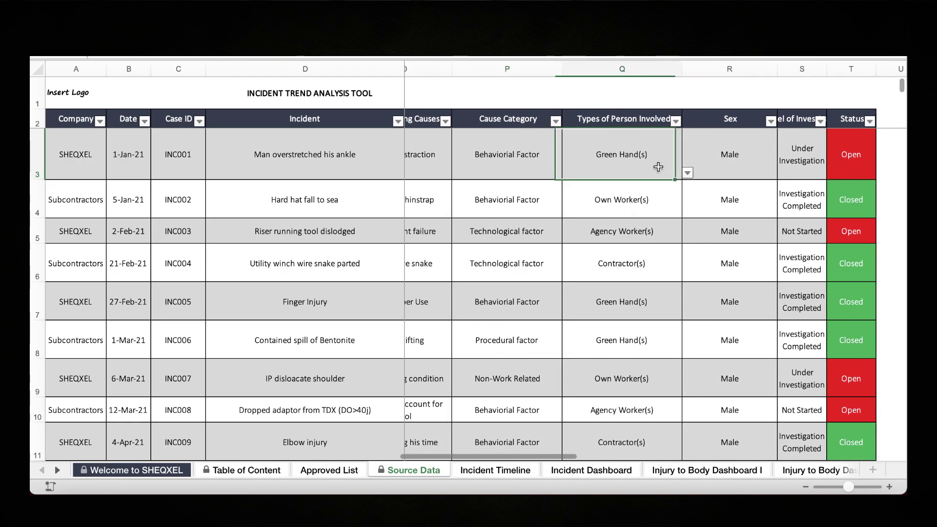
{"action": "left_click", "coordinate": [688, 174]}
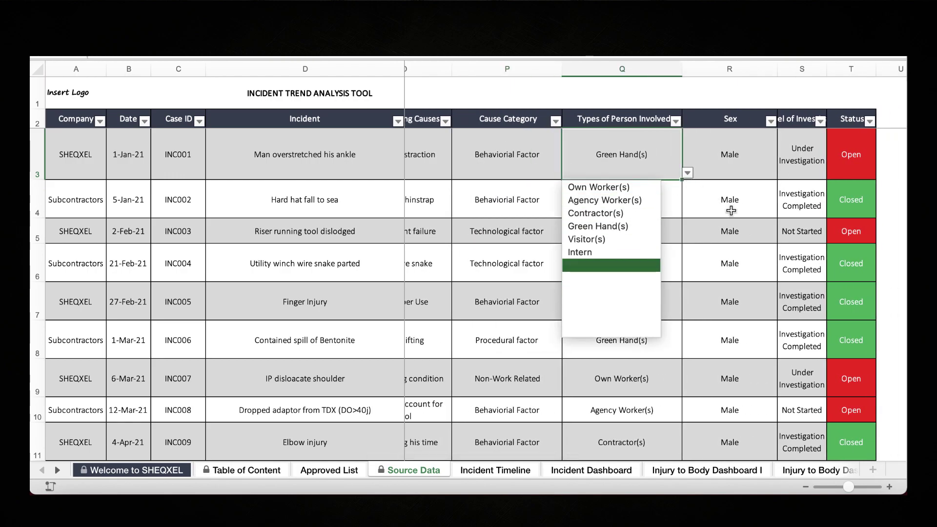
{"action": "key", "text": "Escape"}
{"action": "scroll", "coordinate": [758, 231], "scroll_direction": "right", "scroll_amount": 2}
{"action": "left_click", "coordinate": [644, 157]}
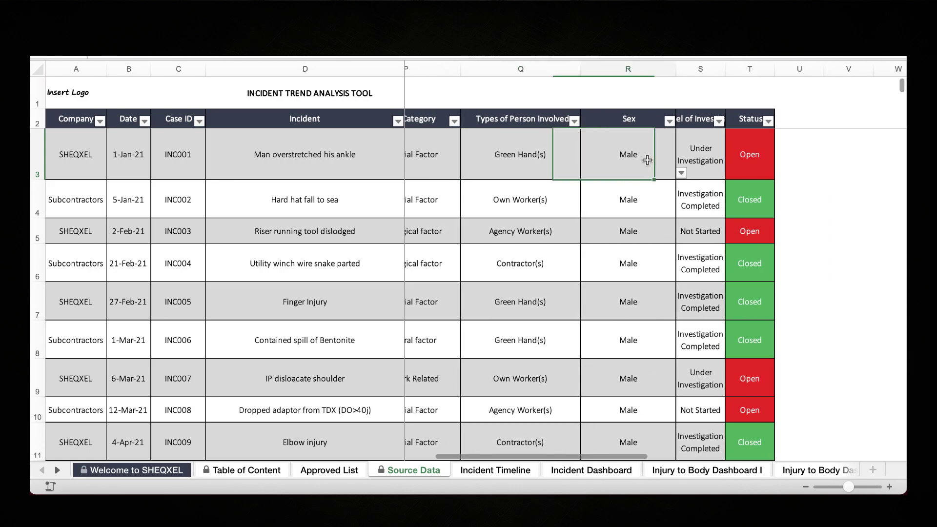
{"action": "left_click", "coordinate": [682, 174]}
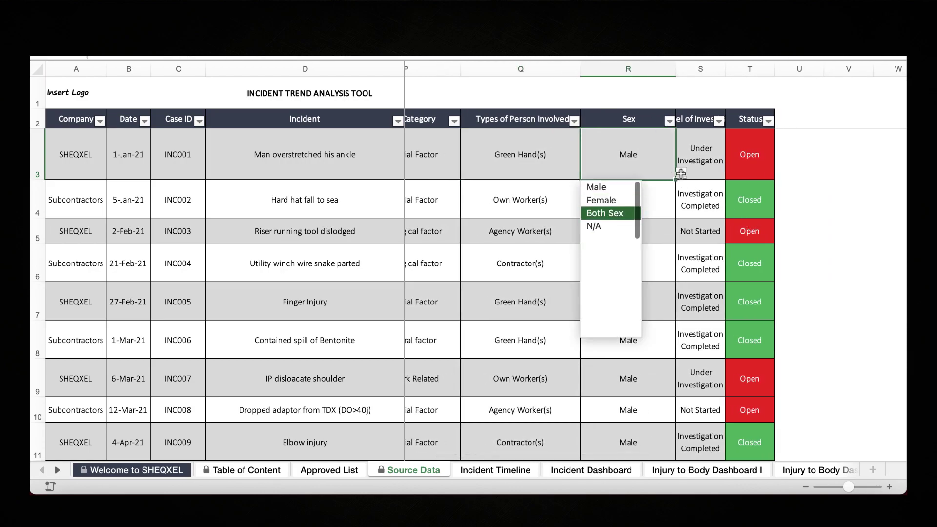
- Widen column S to fit the full Level of Investigation header, and show the investigation choices in S3 without changing the entry
{"action": "left_click", "coordinate": [703, 171]}
{"action": "scroll", "coordinate": [712, 170], "scroll_direction": "right", "scroll_amount": 1}
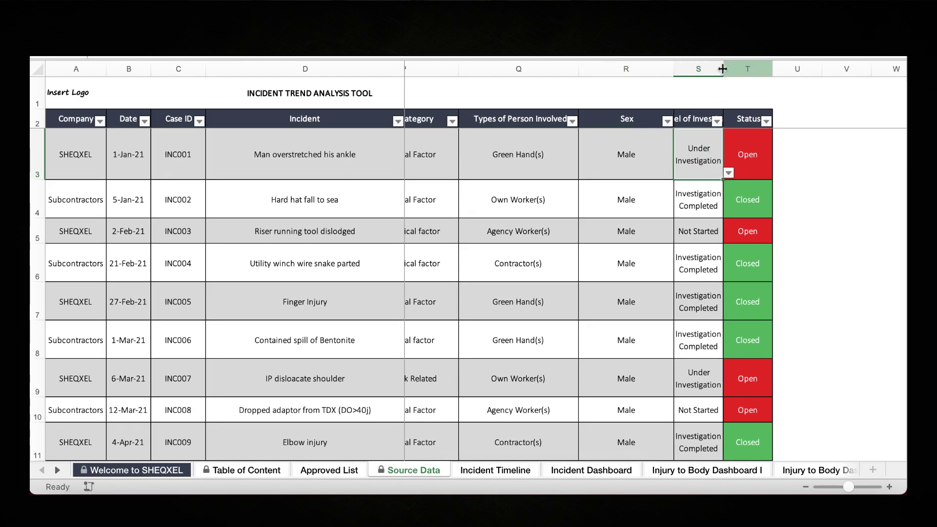
{"action": "left_click_drag", "start_coordinate": [725, 71], "coordinate": [782, 71]}
{"action": "left_click", "coordinate": [786, 173]}
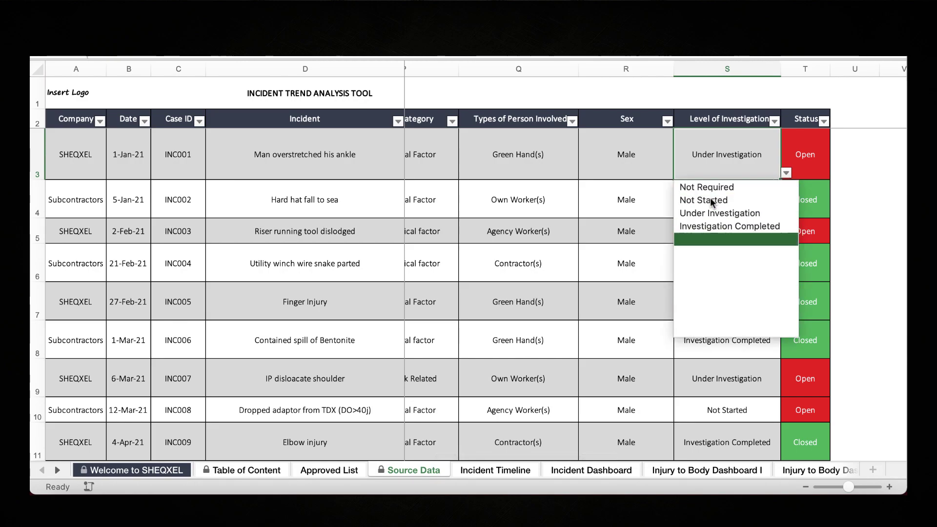
{"action": "key", "text": "Escape"}
- Show the Status choices for the first record in T3 and close them without changing the entry
{"action": "left_click", "coordinate": [807, 166]}
{"action": "left_click", "coordinate": [770, 163]}
{"action": "left_click", "coordinate": [813, 168]}
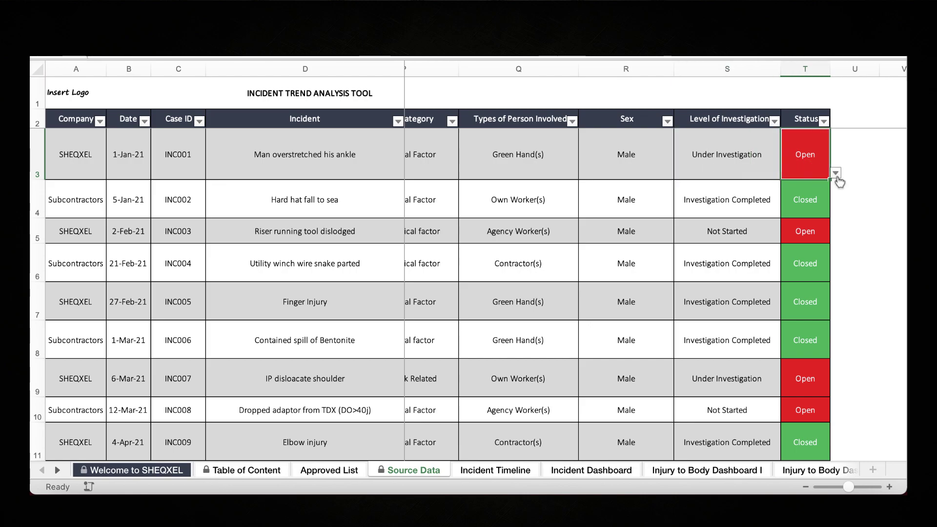
{"action": "left_click", "coordinate": [836, 174]}
{"action": "key", "text": "Escape"}
- Look through the formatted blank rows far down the Source Data sheet, and return to the first records
{"action": "scroll", "coordinate": [448, 221], "scroll_direction": "left", "scroll_amount": 10}
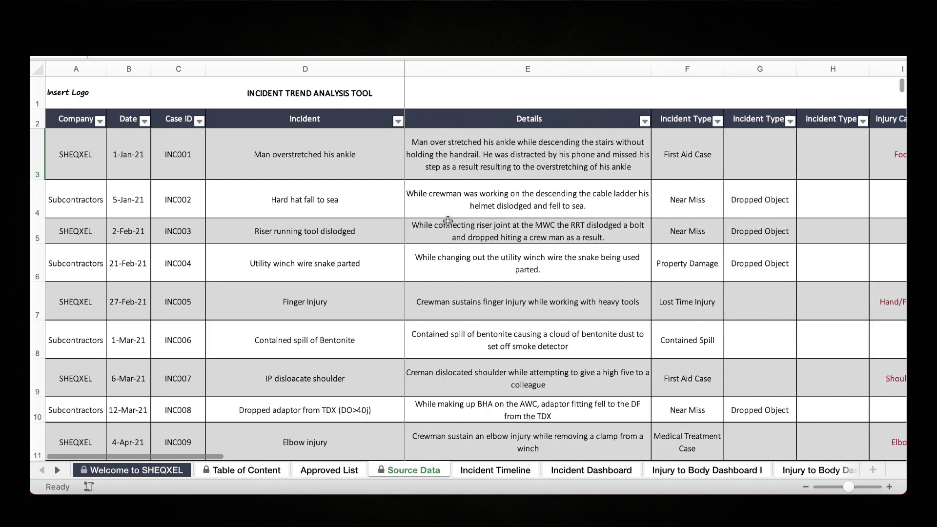
{"action": "scroll", "coordinate": [449, 222], "scroll_direction": "down", "scroll_amount": 5}
{"action": "scroll", "coordinate": [448, 221], "scroll_direction": "down", "scroll_amount": 20}
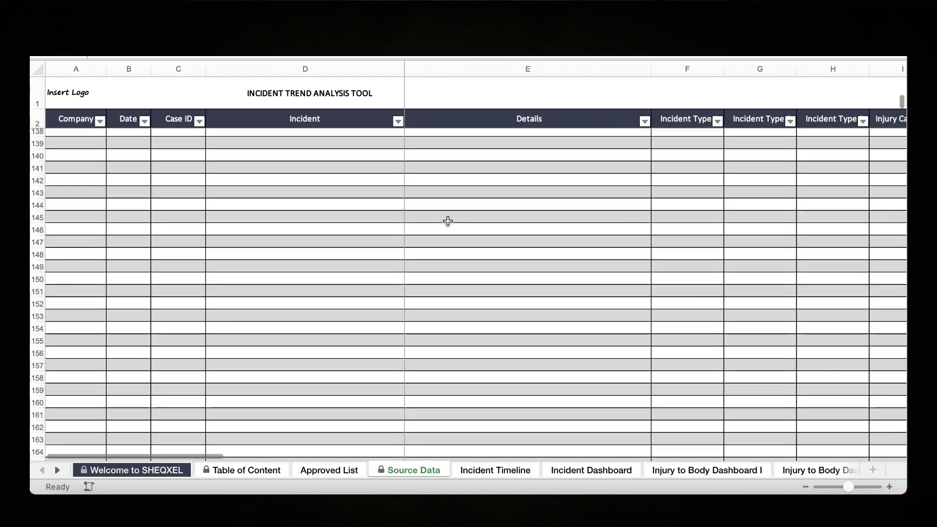
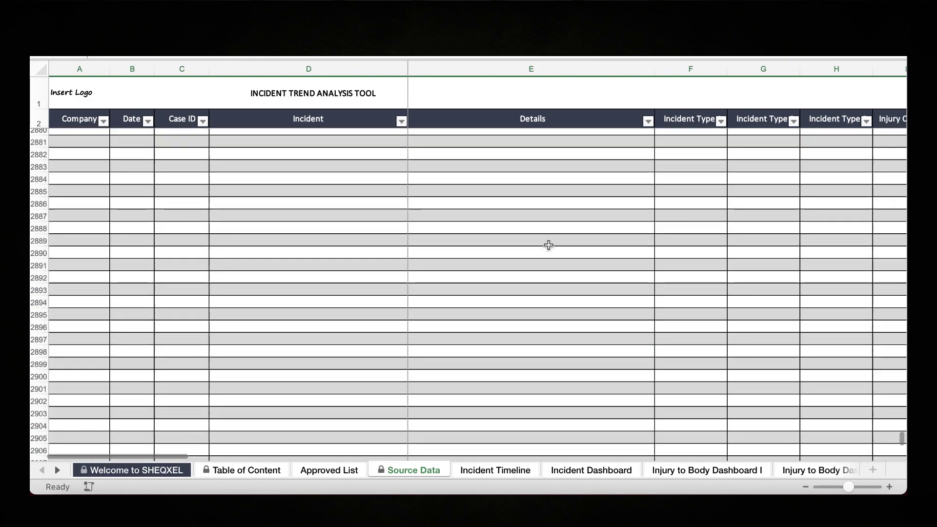
{"action": "scroll", "coordinate": [549, 245], "scroll_direction": "up", "scroll_amount": 20}
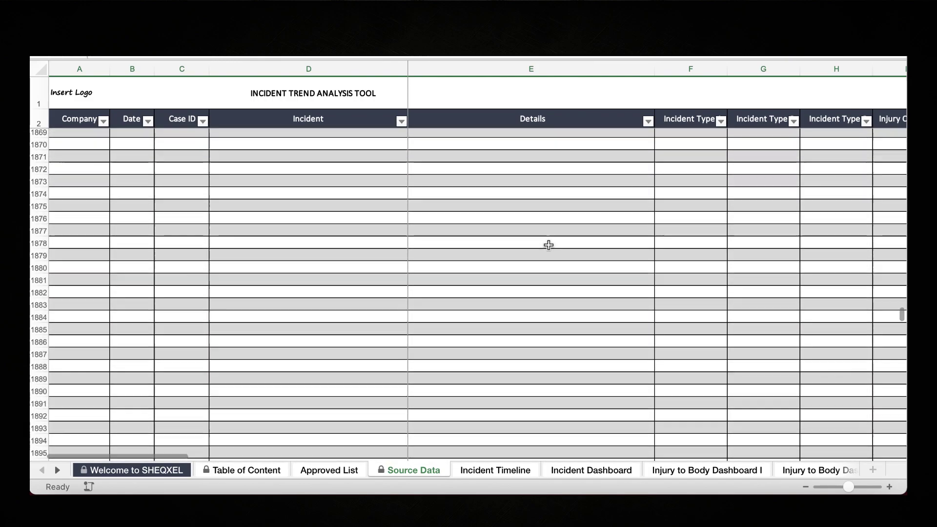
{"action": "scroll", "coordinate": [549, 245], "scroll_direction": "up", "scroll_amount": 20}
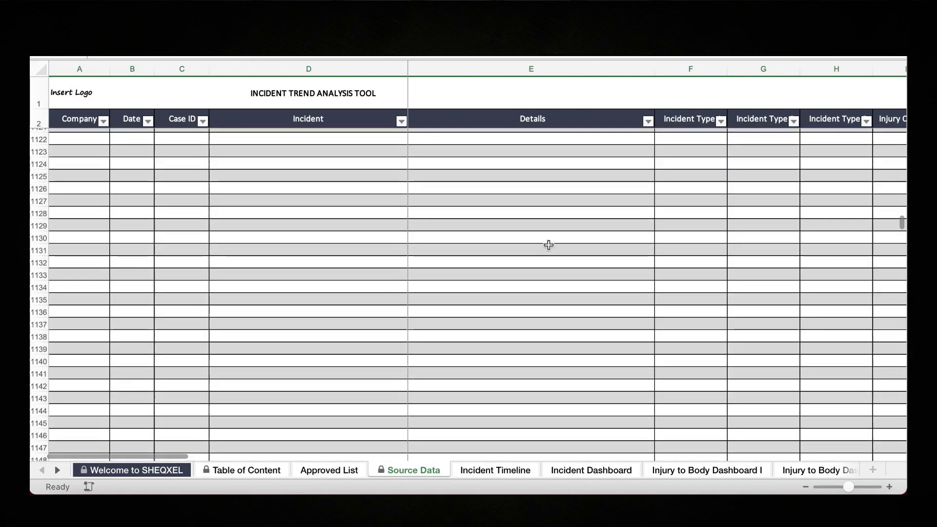
{"action": "scroll", "coordinate": [549, 246], "scroll_direction": "up", "scroll_amount": 20}
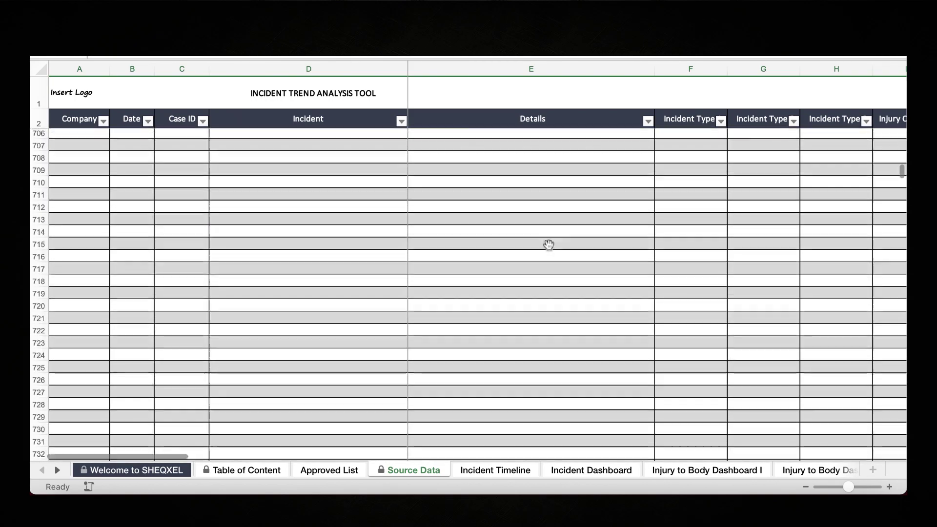
{"action": "scroll", "coordinate": [549, 246], "scroll_direction": "up", "scroll_amount": 10}
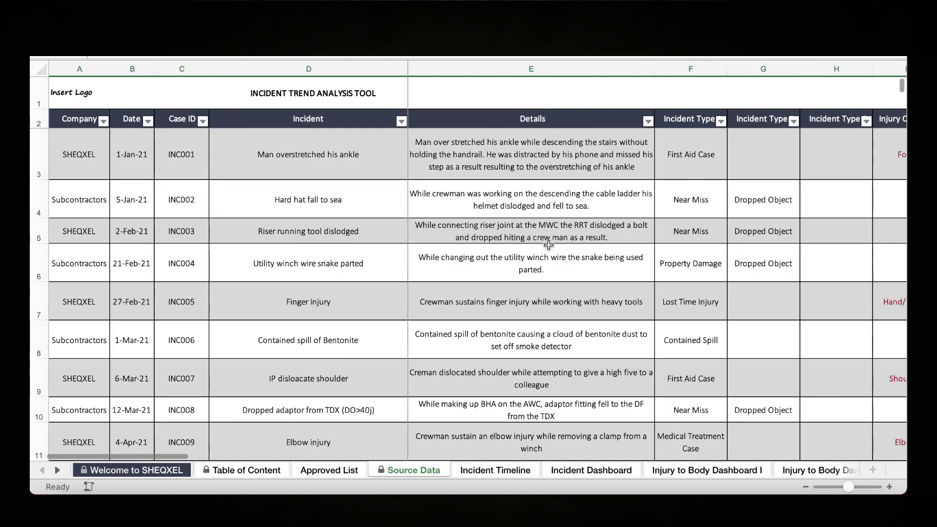
- Highlight the incident descriptions in E3:E9, and select the Details cells of the first record and the finger injury record
{"action": "left_click", "coordinate": [554, 314]}
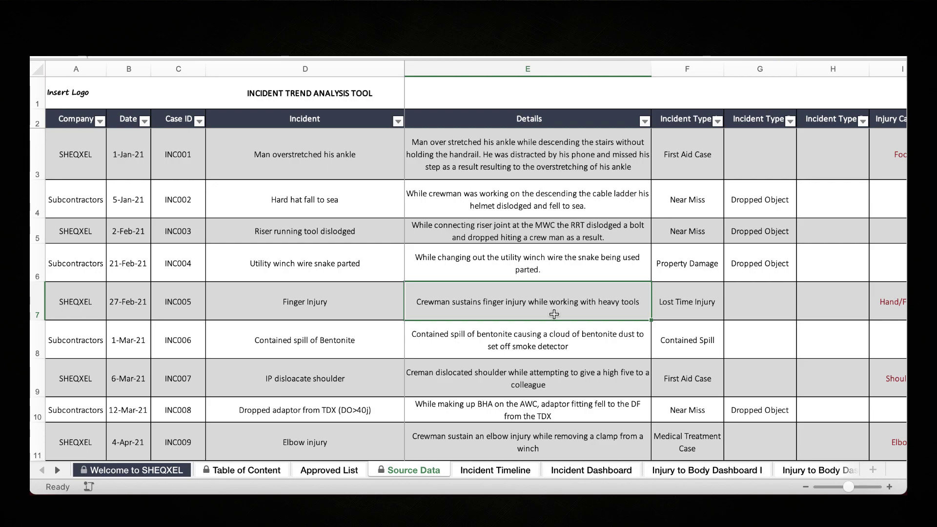
{"action": "left_click_drag", "start_coordinate": [517, 137], "coordinate": [523, 374]}
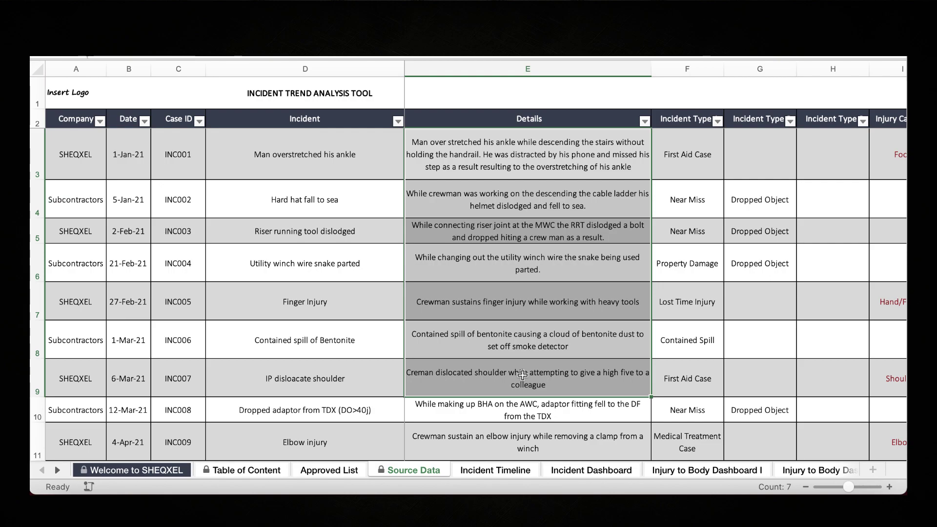
{"action": "left_click", "coordinate": [510, 160]}
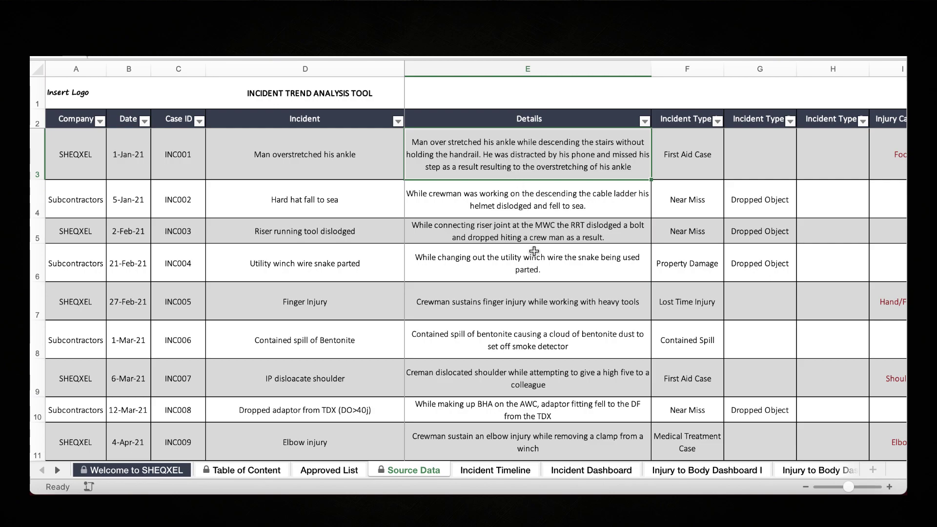
{"action": "left_click", "coordinate": [532, 303]}
{"action": "scroll", "coordinate": [532, 303], "scroll_direction": "right", "scroll_amount": 6}
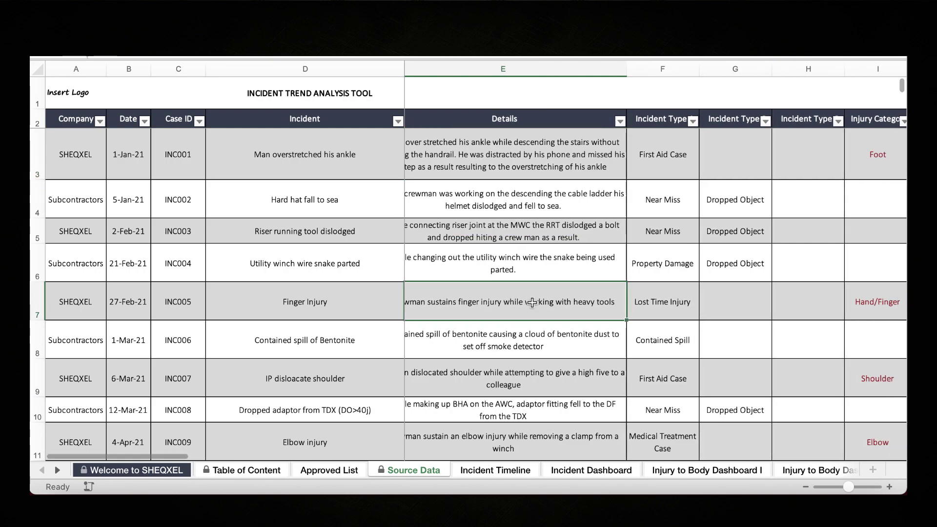
{"action": "scroll", "coordinate": [532, 303], "scroll_direction": "left", "scroll_amount": 5}
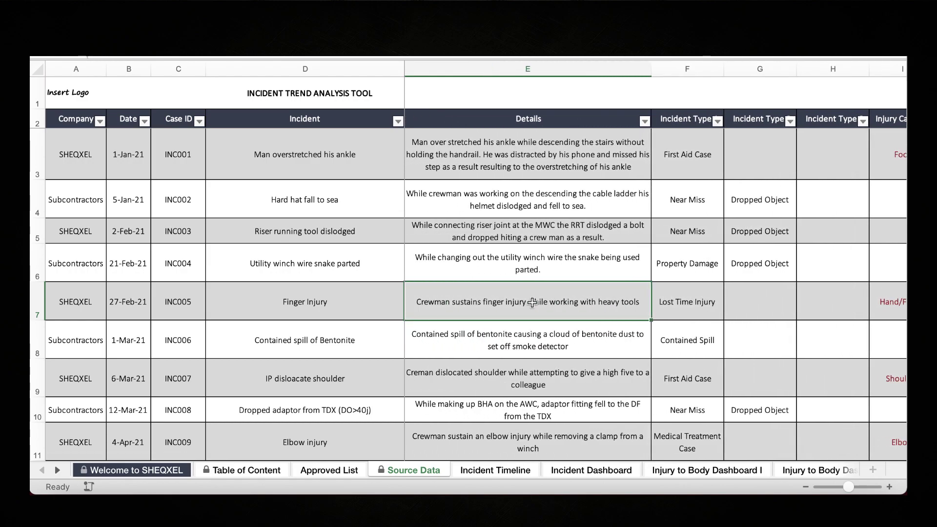
- Check the finger injury record's Date and Details cells in row 7, and review its columns from Downtime through Location
{"action": "left_click", "coordinate": [131, 312]}
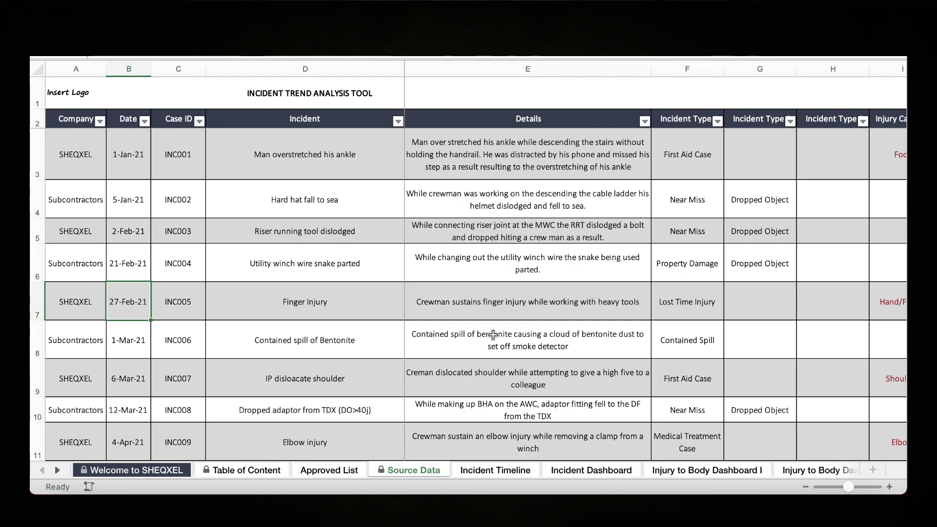
{"action": "scroll", "coordinate": [493, 335], "scroll_direction": "right", "scroll_amount": 2}
{"action": "scroll", "coordinate": [493, 335], "scroll_direction": "left", "scroll_amount": 2}
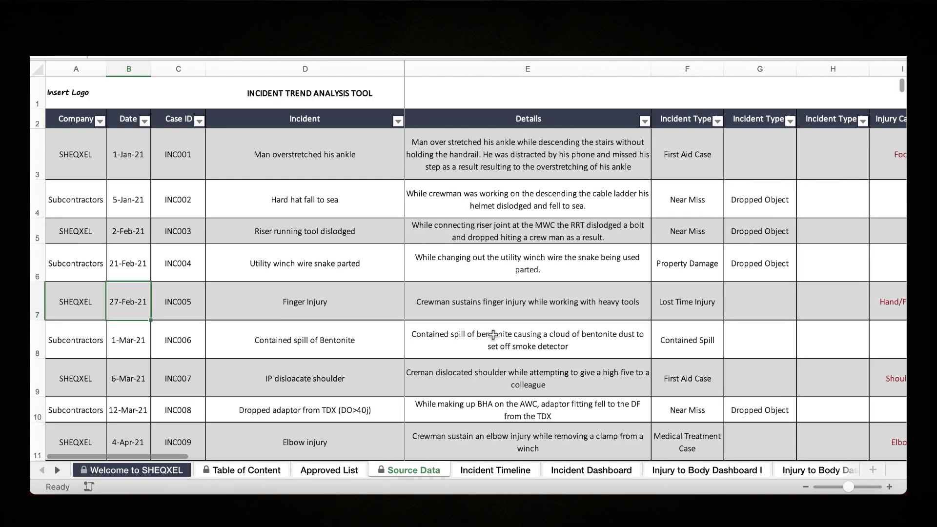
{"action": "left_click", "coordinate": [494, 311]}
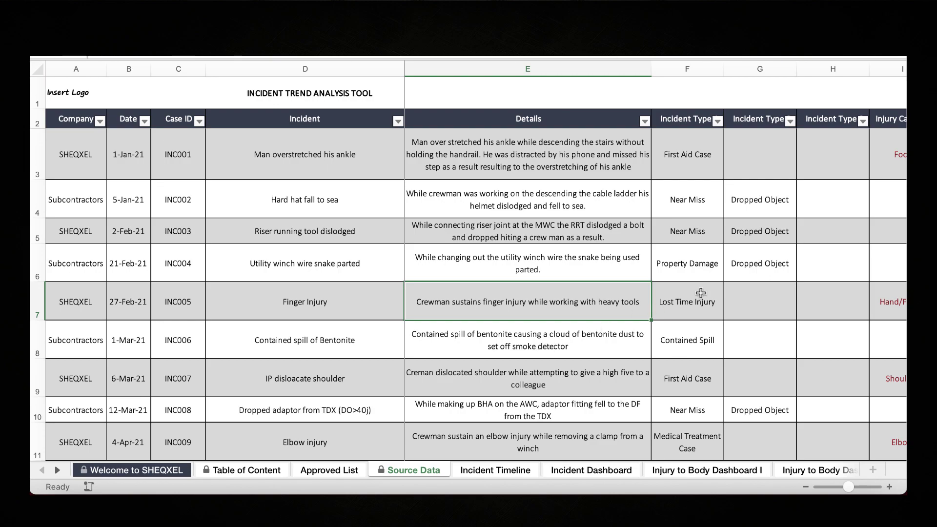
{"action": "scroll", "coordinate": [701, 293], "scroll_direction": "right", "scroll_amount": 6}
{"action": "scroll", "coordinate": [701, 293], "scroll_direction": "right", "scroll_amount": 1}
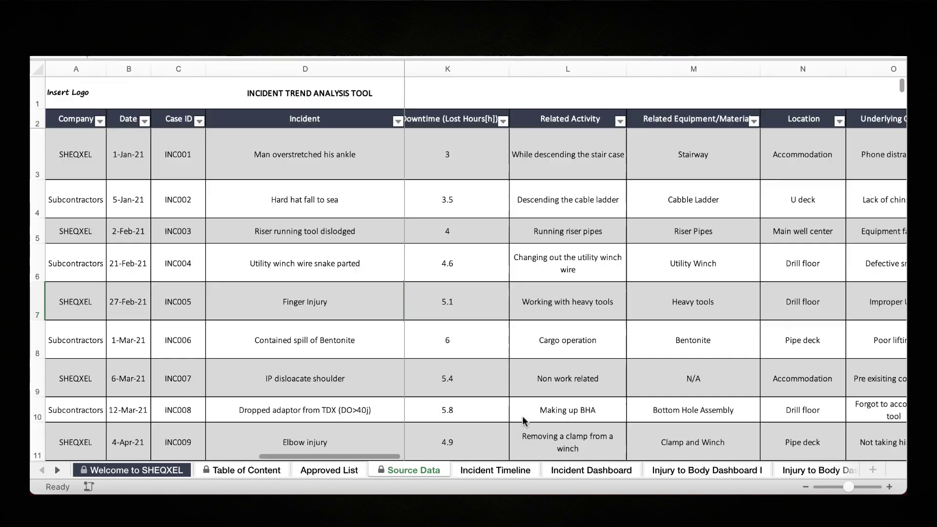
- View the Incident Timeline, the Incident Dashboard and the two Injury to Body dashboards in sequence
{"action": "left_click", "coordinate": [473, 471]}
{"action": "left_click", "coordinate": [596, 470]}
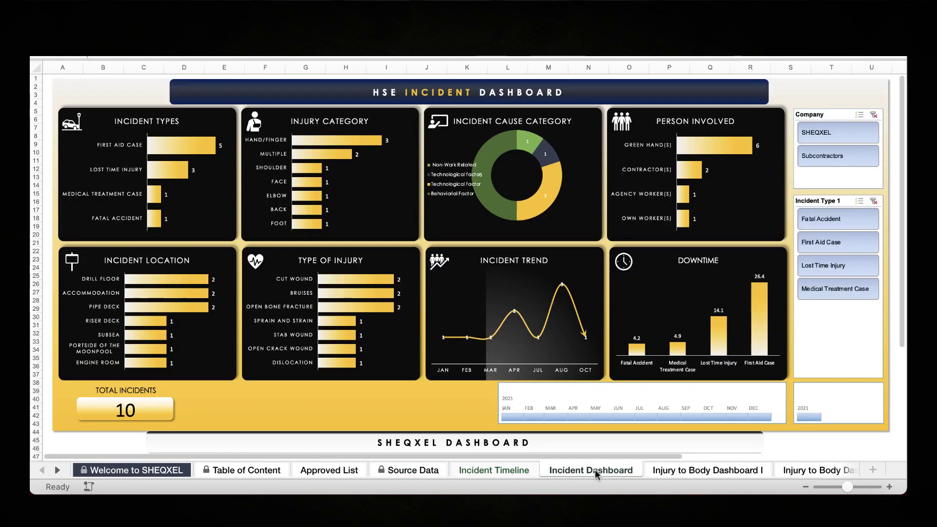
{"action": "left_click", "coordinate": [718, 472]}
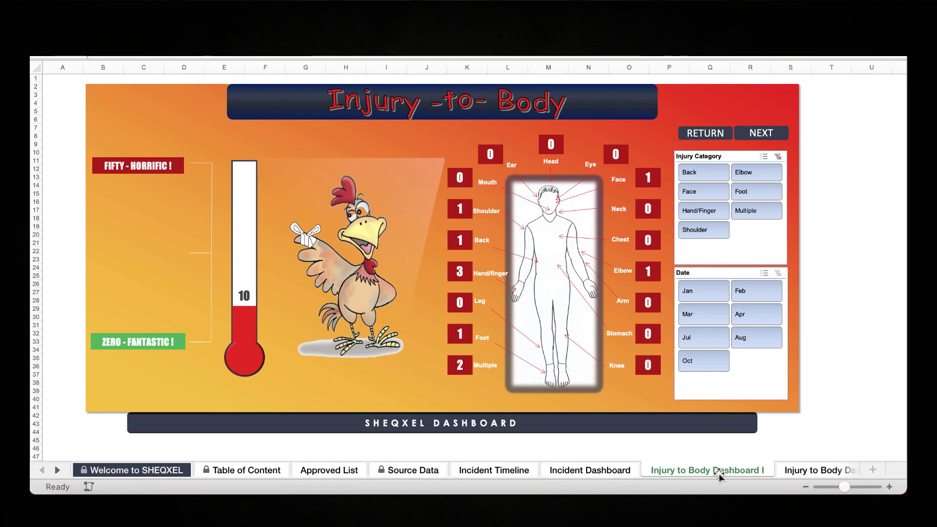
{"action": "left_click", "coordinate": [816, 471]}
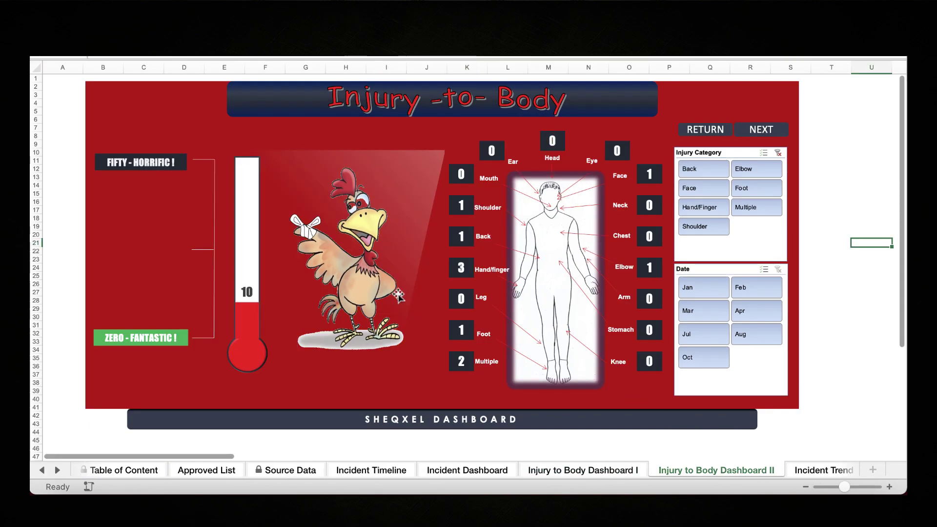
- Compare Injury to Body Dashboard I with Dashboard II by alternating between the two sheets, ending on Dashboard I
{"action": "left_click", "coordinate": [584, 472]}
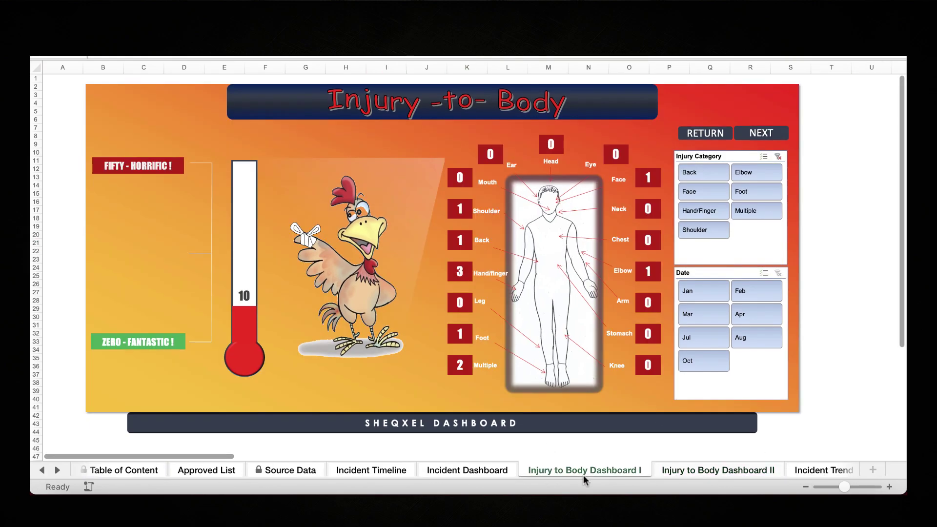
{"action": "left_click", "coordinate": [660, 472]}
{"action": "left_click", "coordinate": [589, 473]}
{"action": "left_click", "coordinate": [688, 471]}
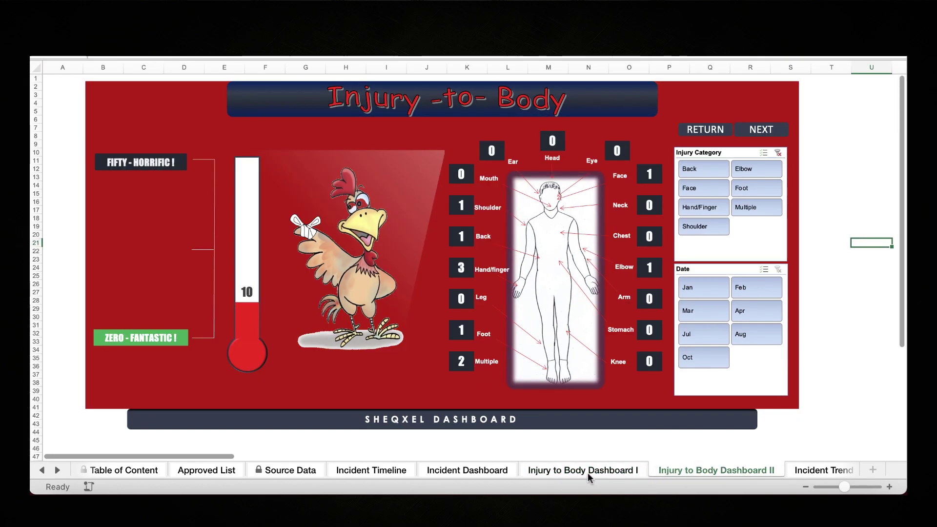
{"action": "left_click", "coordinate": [585, 474]}
{"action": "left_click", "coordinate": [709, 472]}
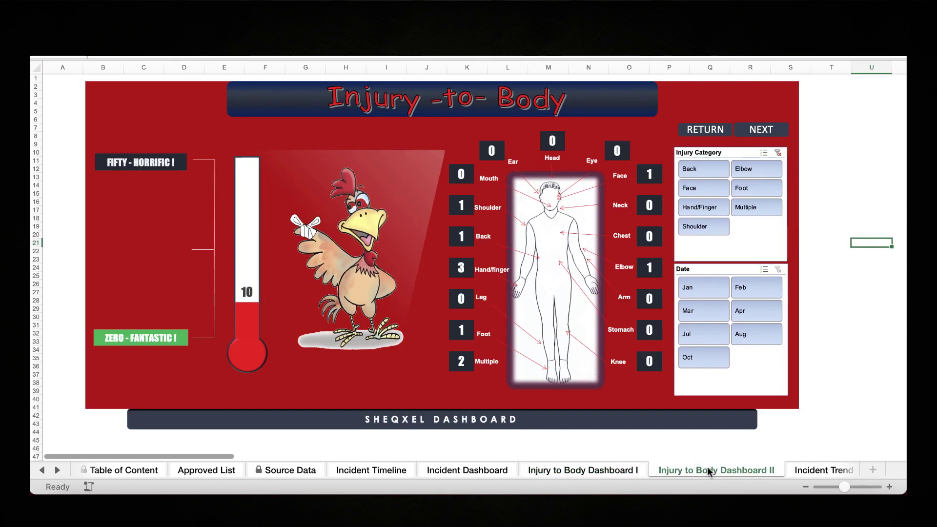
{"action": "right_click", "coordinate": [709, 472]}
{"action": "left_click", "coordinate": [674, 477]}
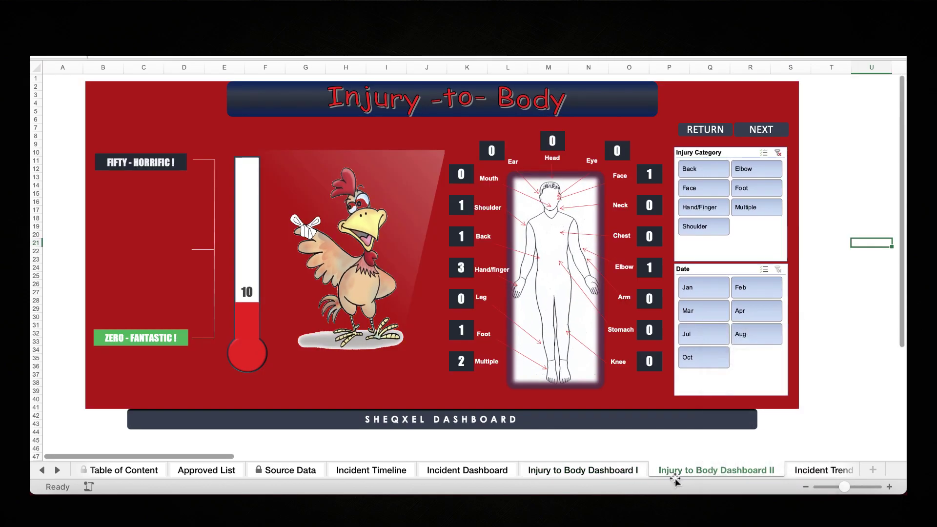
{"action": "left_click", "coordinate": [610, 472]}
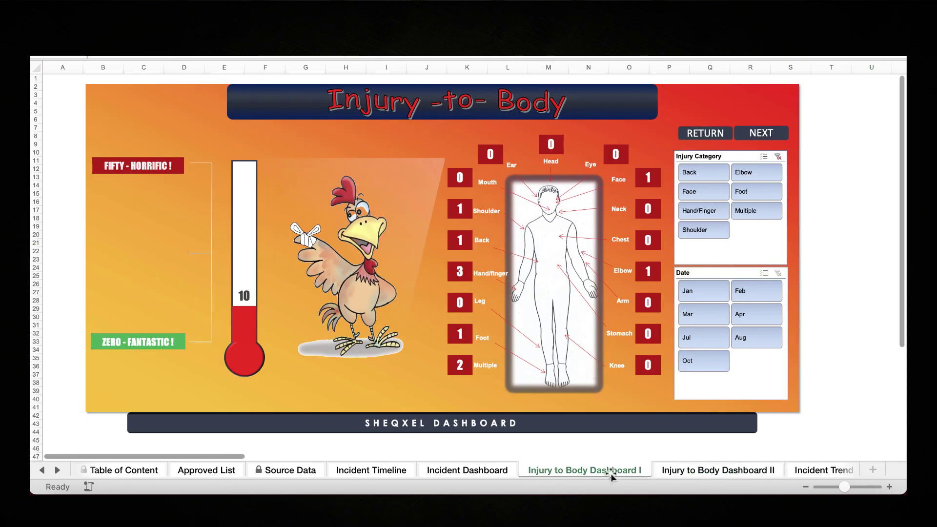
{"action": "left_click", "coordinate": [730, 470]}
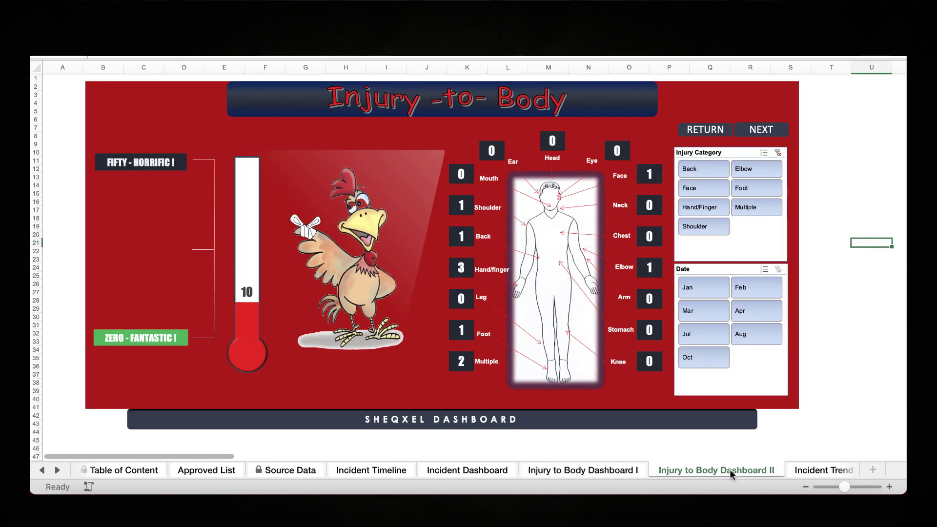
{"action": "left_click", "coordinate": [601, 467]}
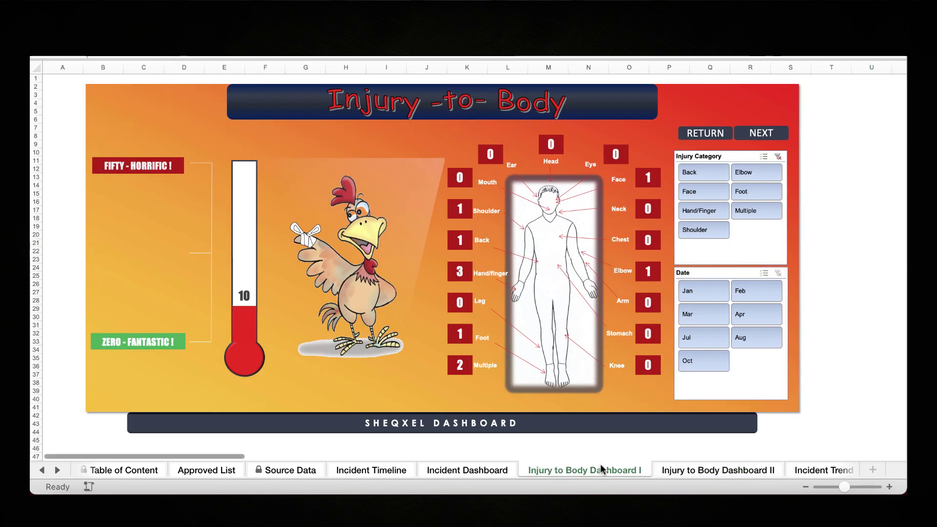
- View the Injury to Body Dashboard II sheet
{"action": "left_click", "coordinate": [713, 471]}
{"action": "right_click", "coordinate": [713, 470]}
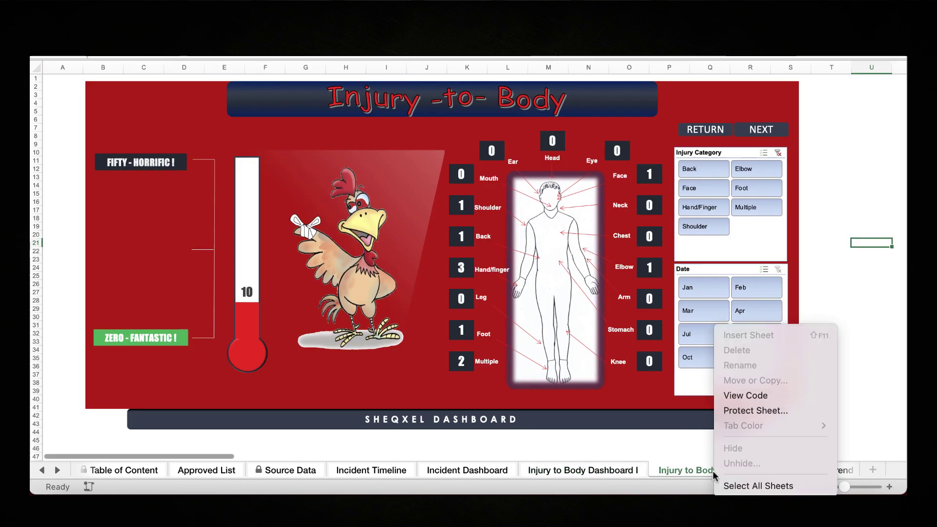
{"action": "key", "text": "Escape"}
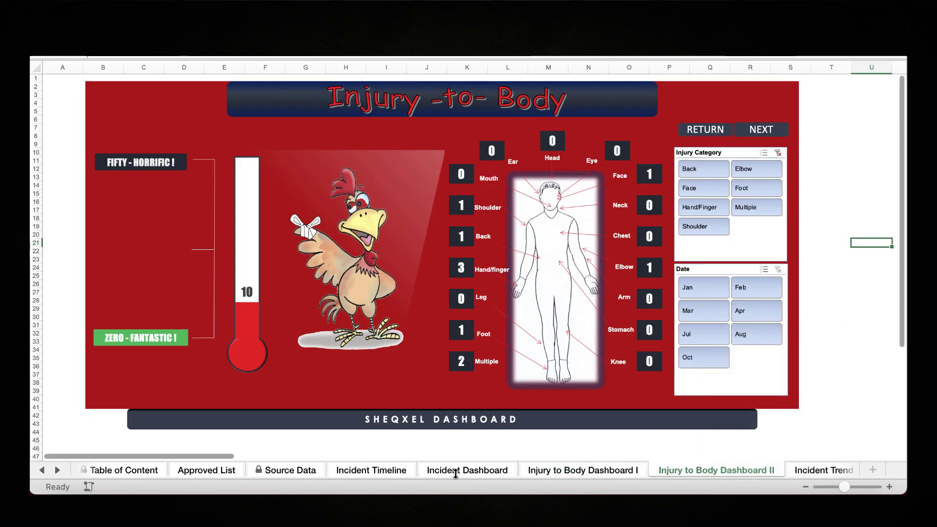
- Compare the Incident Trend and Incident Types sheets, ending on the Incident Types chart
{"action": "left_click", "coordinate": [57, 470]}
{"action": "left_click", "coordinate": [57, 470]}
{"action": "left_click", "coordinate": [57, 470]}
{"action": "left_click", "coordinate": [577, 469]}
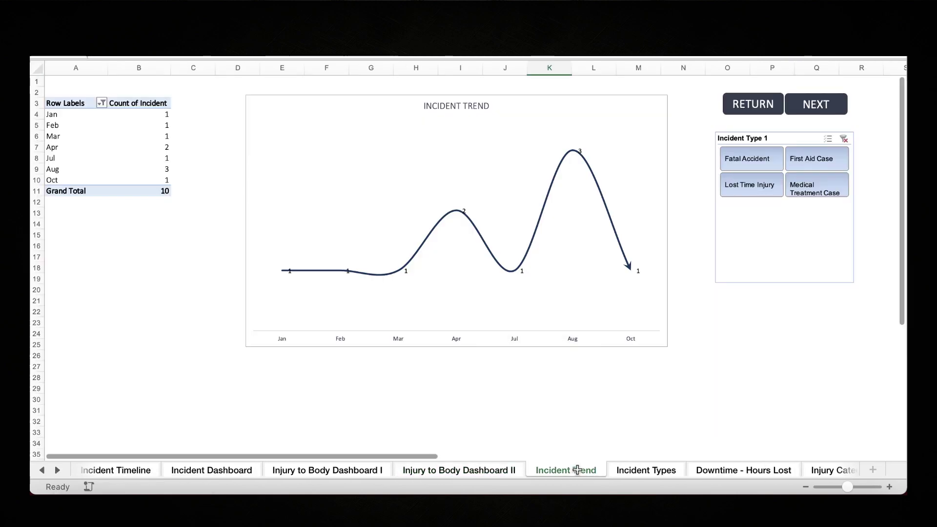
{"action": "left_click", "coordinate": [646, 470]}
{"action": "left_click", "coordinate": [567, 470]}
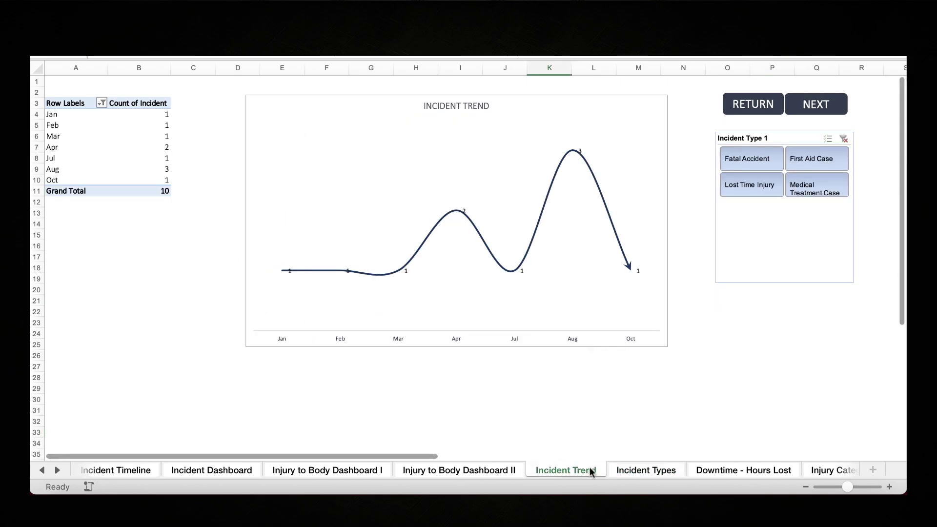
{"action": "left_click", "coordinate": [668, 473]}
{"action": "mouse_move", "coordinate": [505, 149]}
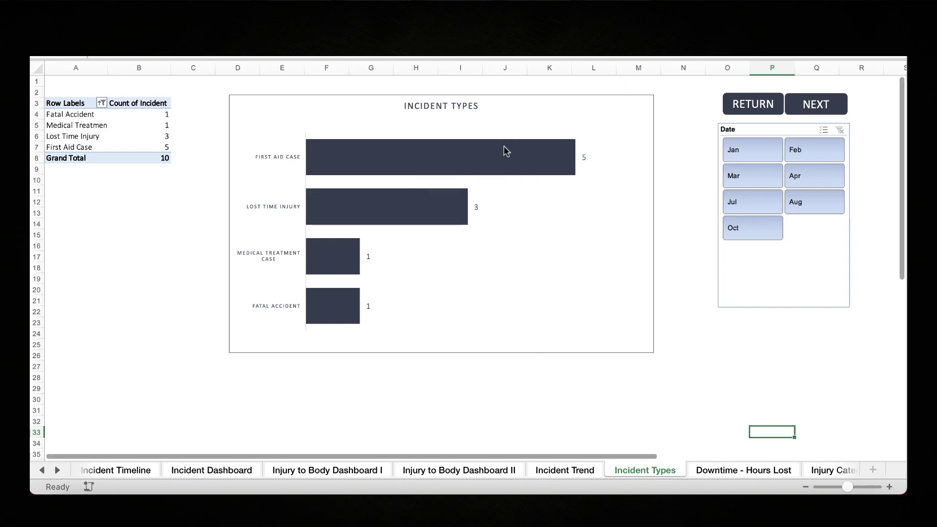
- View the Incident Dashboard, and compare the Downtime - Hours Lost and Injury Category sheets
{"action": "left_click", "coordinate": [211, 470]}
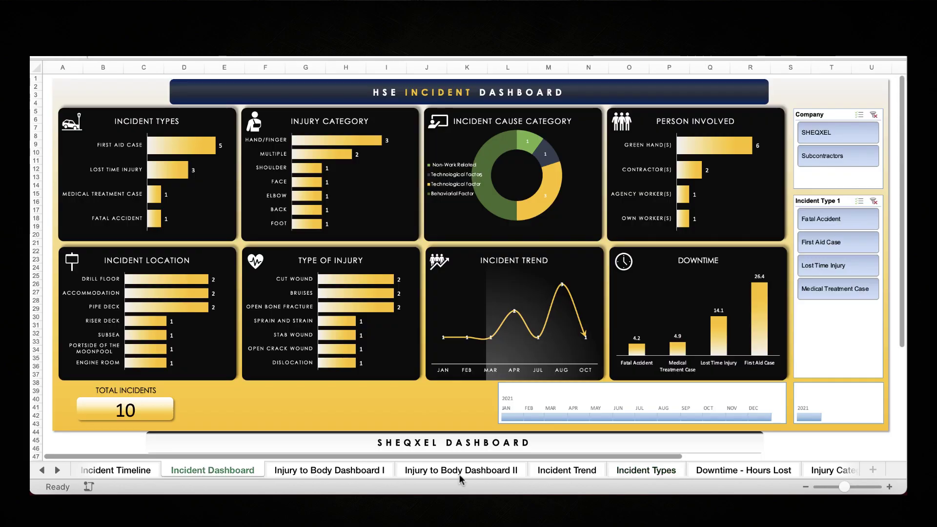
{"action": "left_click", "coordinate": [718, 472]}
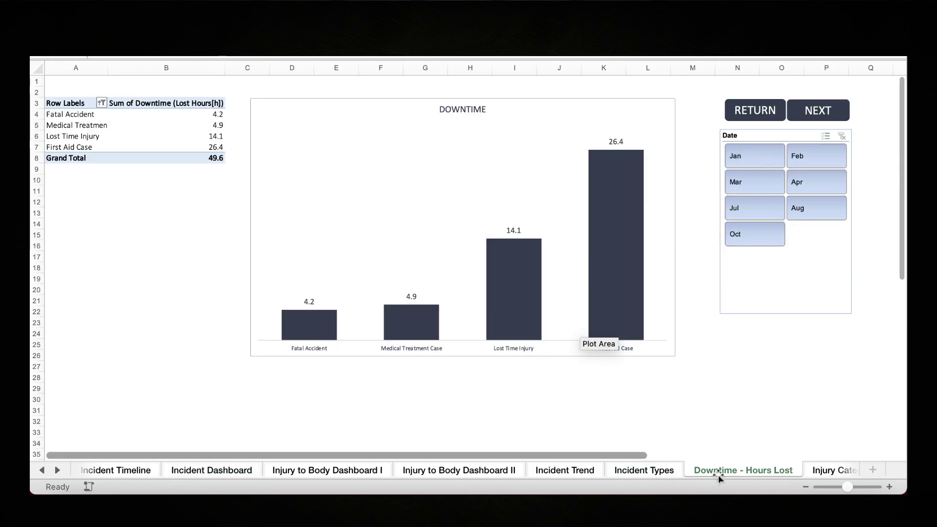
{"action": "left_click", "coordinate": [60, 472]}
{"action": "left_click", "coordinate": [59, 472]}
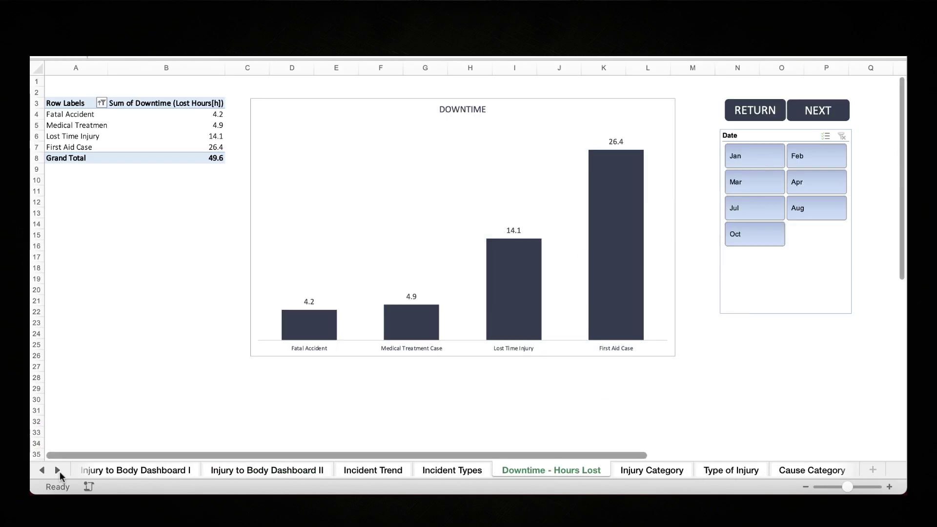
{"action": "left_click", "coordinate": [656, 469]}
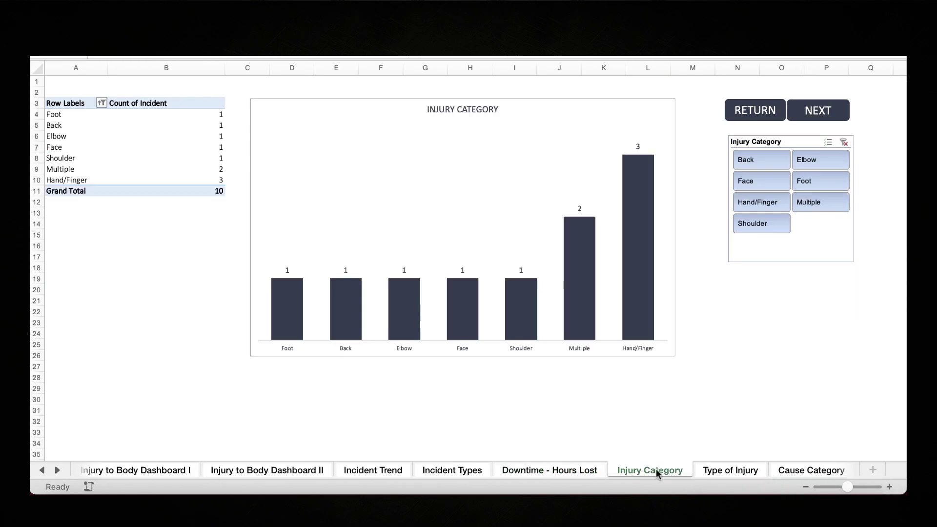
{"action": "left_click", "coordinate": [552, 473]}
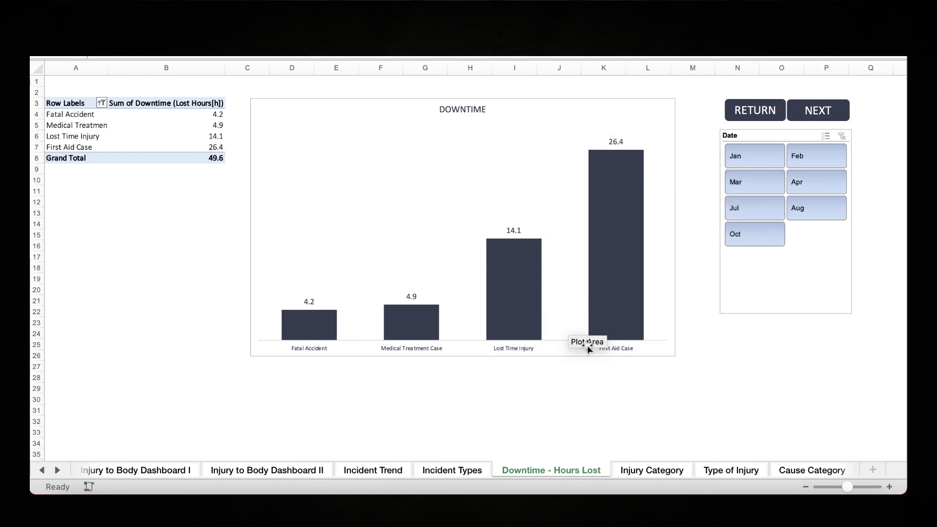
{"action": "left_click", "coordinate": [642, 471]}
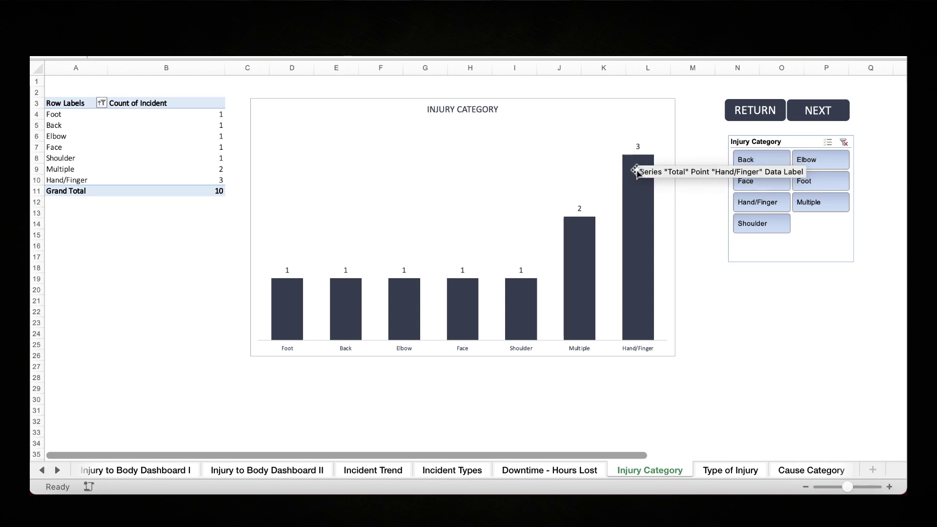
- View the Type of Injury, Cause Category, Type of Person, Incident Location and Incident by Companies sheets in sequence
{"action": "left_click", "coordinate": [726, 472]}
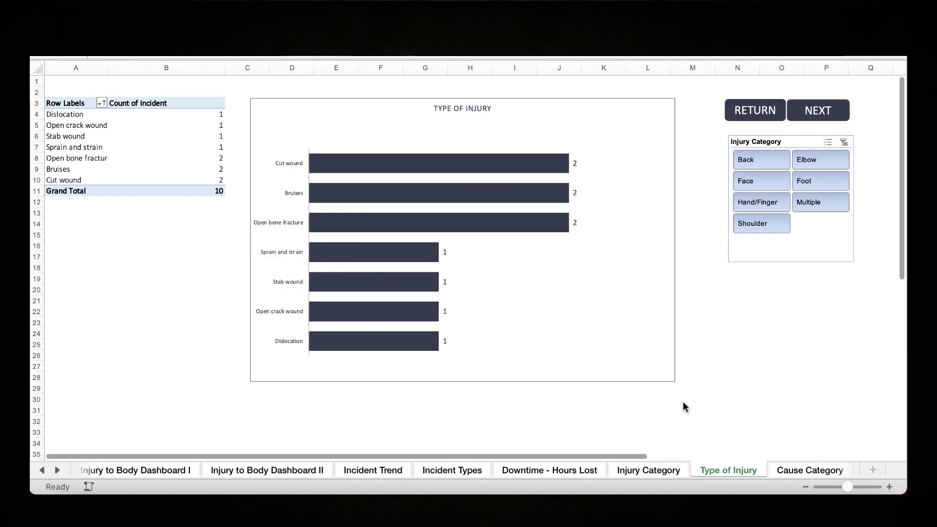
{"action": "left_click", "coordinate": [835, 470]}
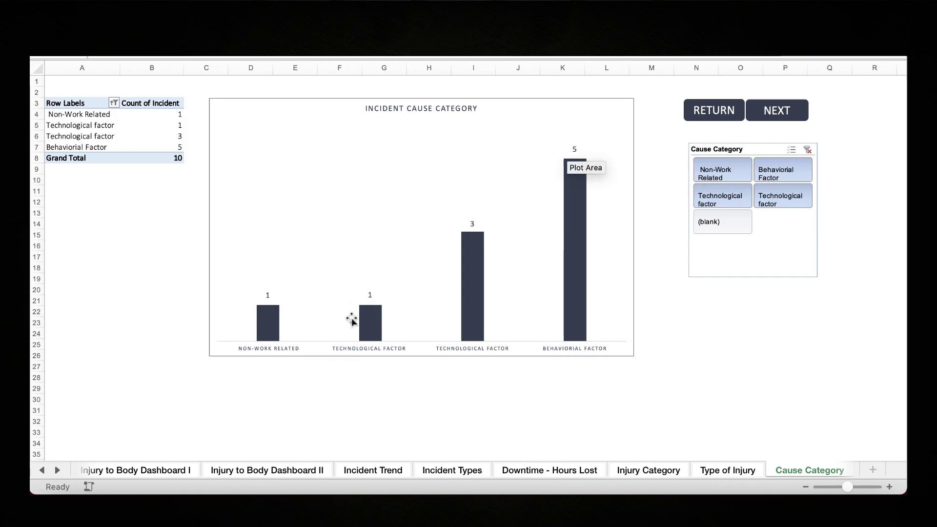
{"action": "left_click", "coordinate": [58, 470]}
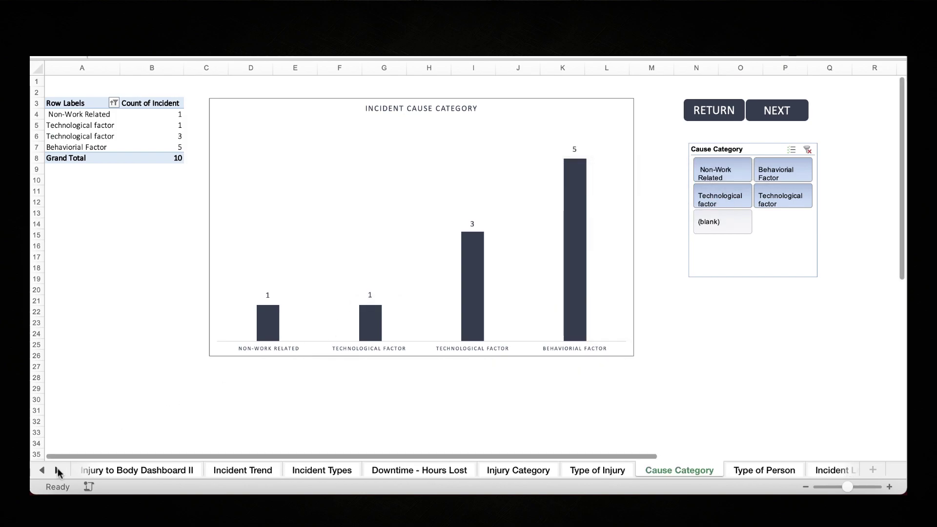
{"action": "left_click", "coordinate": [58, 470]}
{"action": "left_click", "coordinate": [565, 471]}
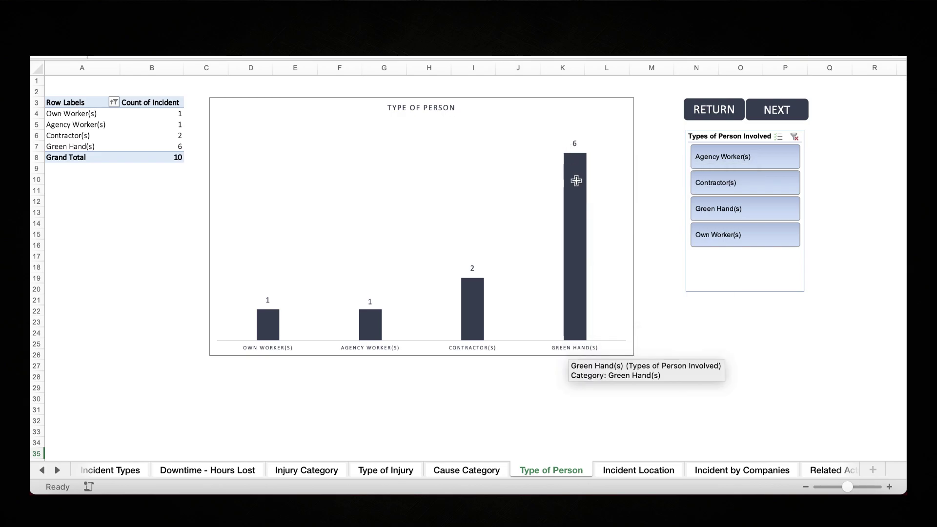
{"action": "left_click", "coordinate": [651, 474]}
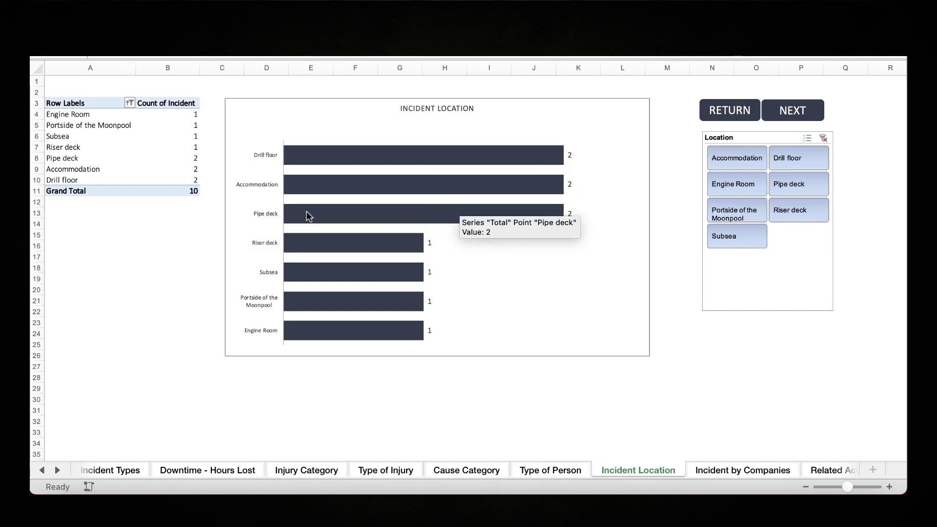
{"action": "left_click", "coordinate": [731, 470]}
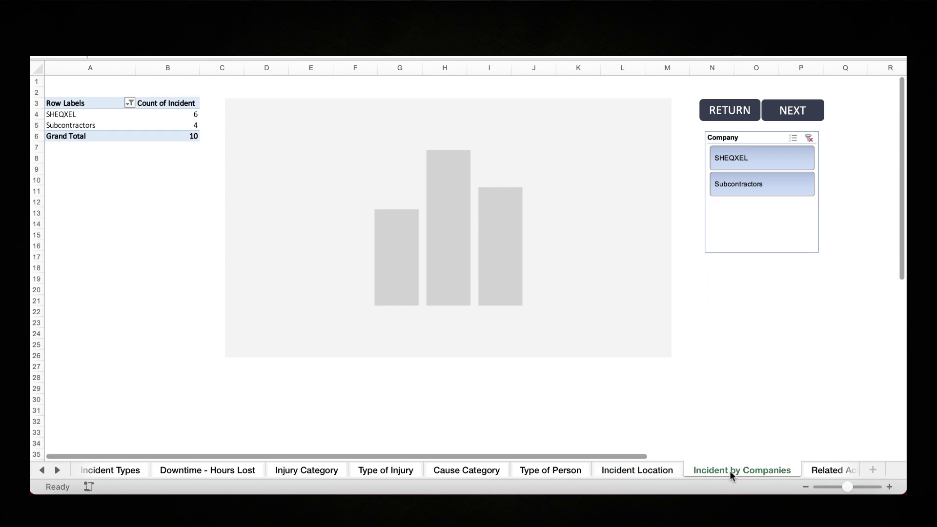
- View the Related Activity sheet and highlight the First Aid Case activities in A7:A10
{"action": "left_click", "coordinate": [42, 470]}
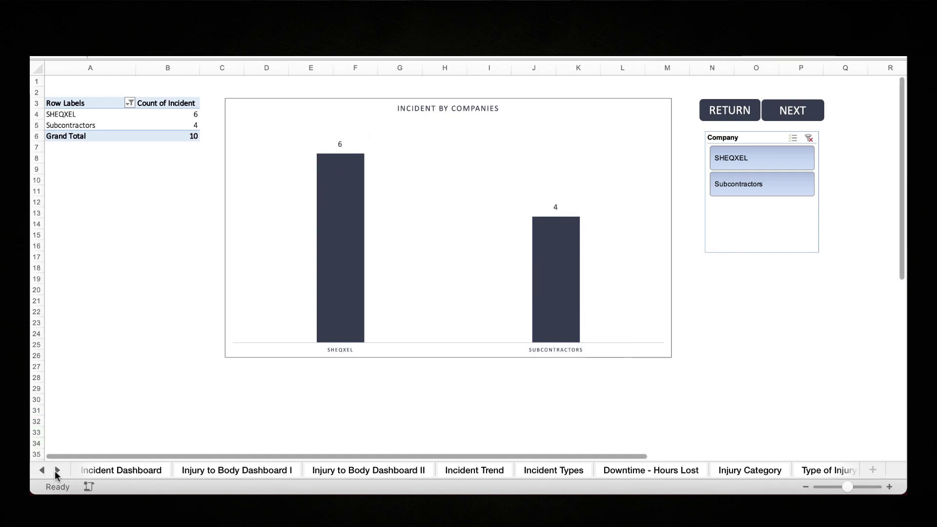
{"action": "left_click", "coordinate": [57, 470]}
{"action": "left_click", "coordinate": [57, 470]}
{"action": "left_click", "coordinate": [57, 470]}
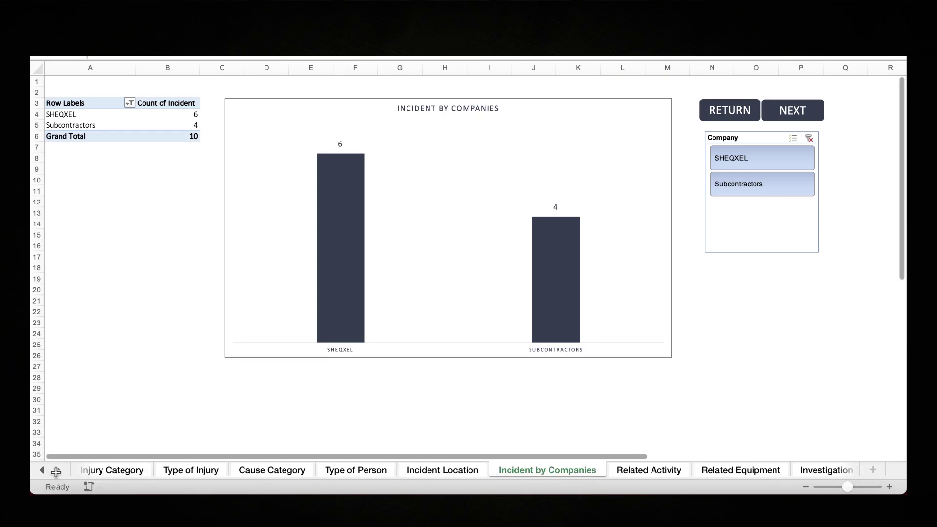
{"action": "left_click", "coordinate": [655, 471]}
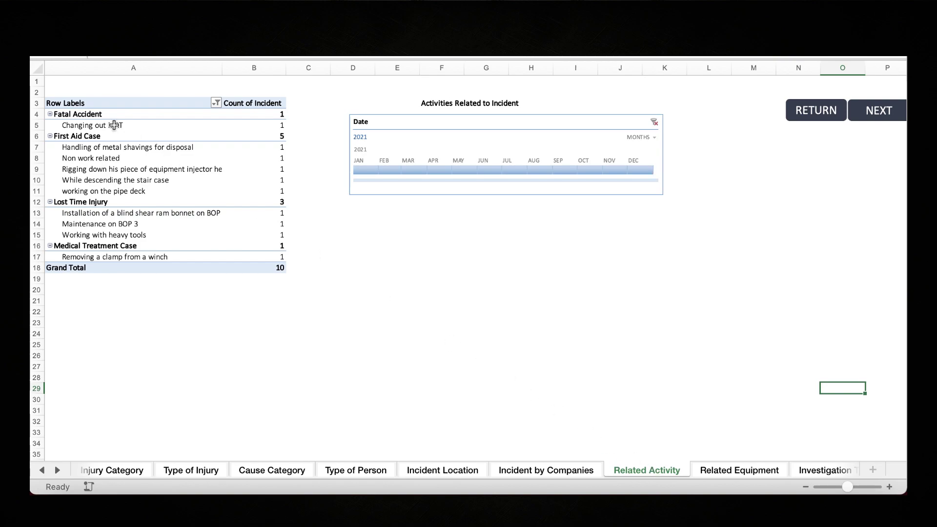
{"action": "left_click_drag", "start_coordinate": [131, 147], "coordinate": [139, 184]}
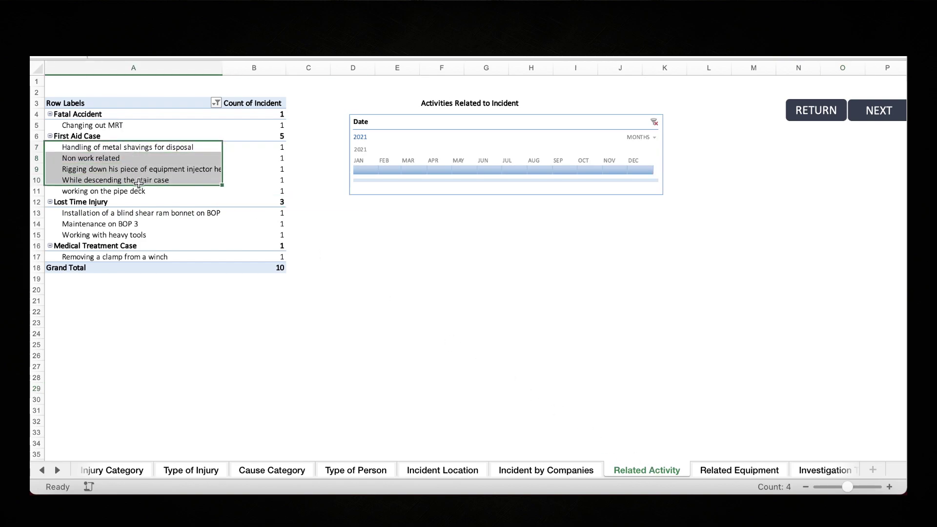
{"action": "left_click", "coordinate": [425, 389]}
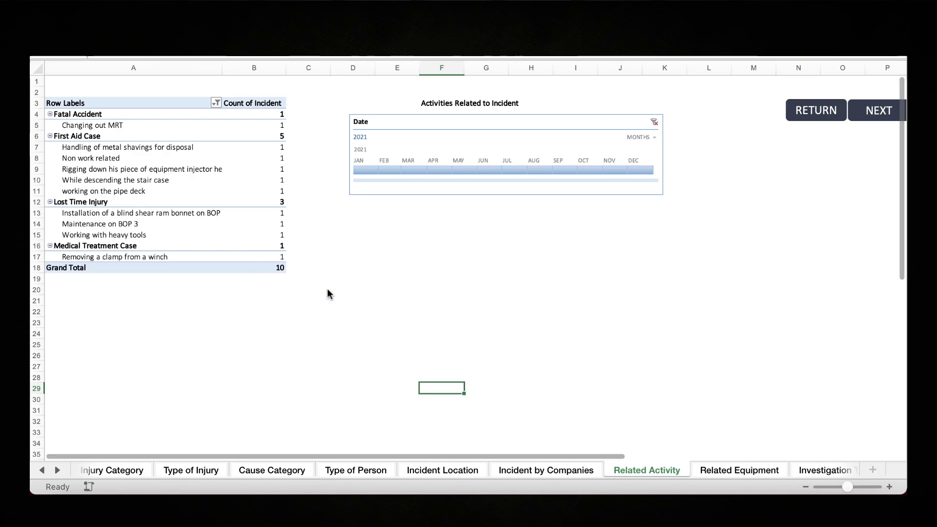
- Fit column A of the Related Equipment sheet to its contents, and view the Investigation Types sheet
{"action": "left_click", "coordinate": [732, 469]}
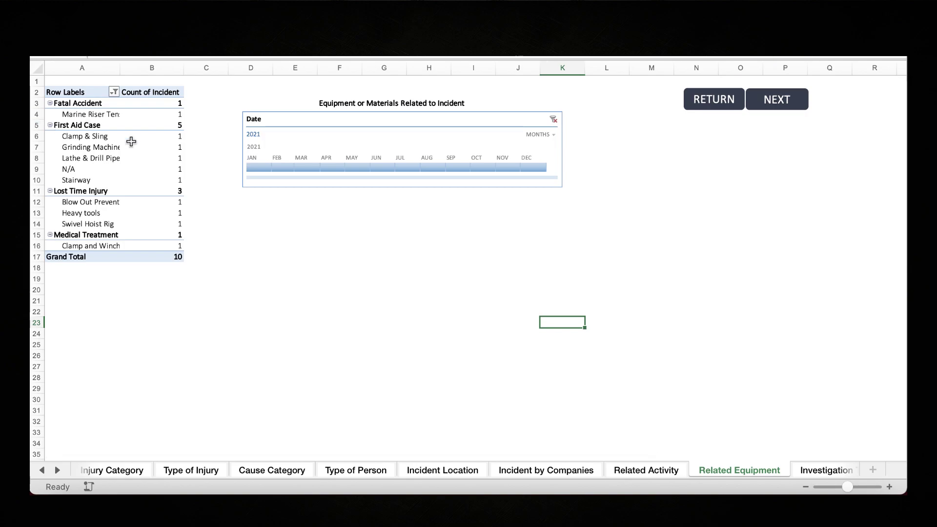
{"action": "double_click", "coordinate": [122, 68]}
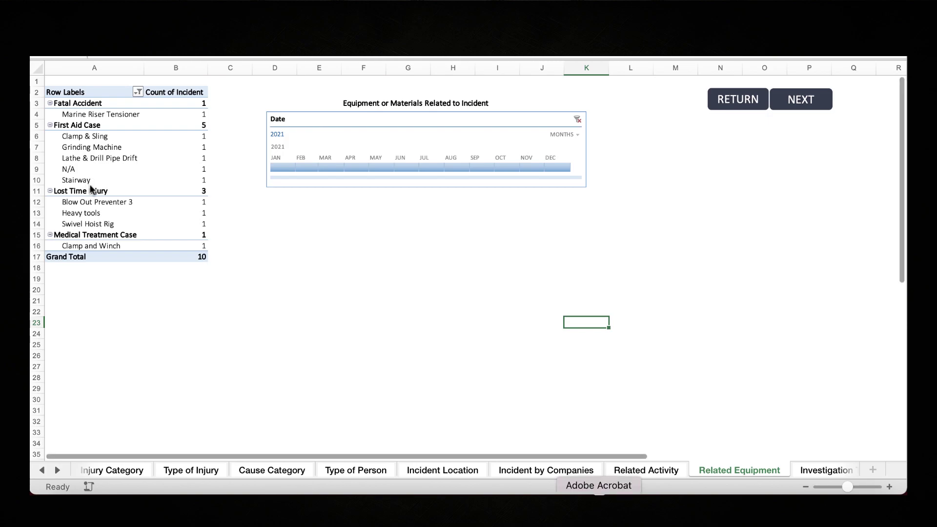
{"action": "left_click", "coordinate": [58, 471]}
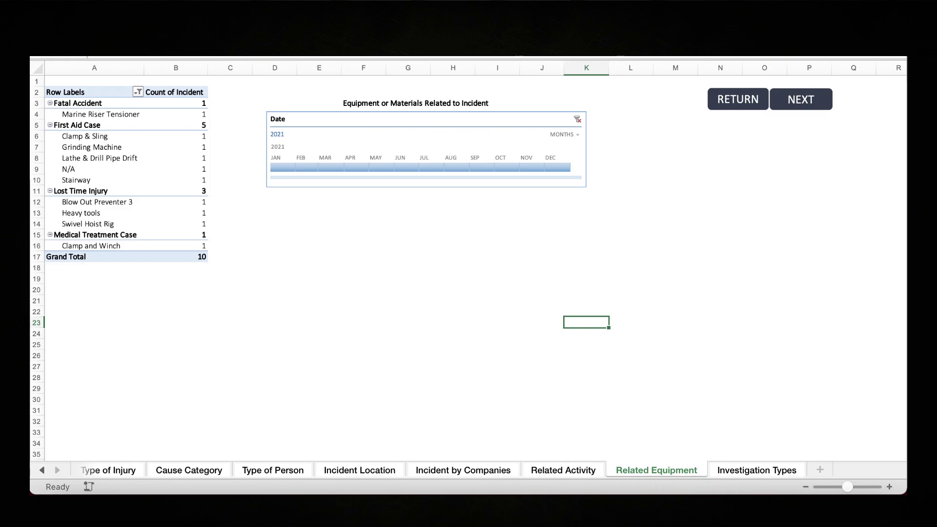
{"action": "left_click", "coordinate": [767, 471]}
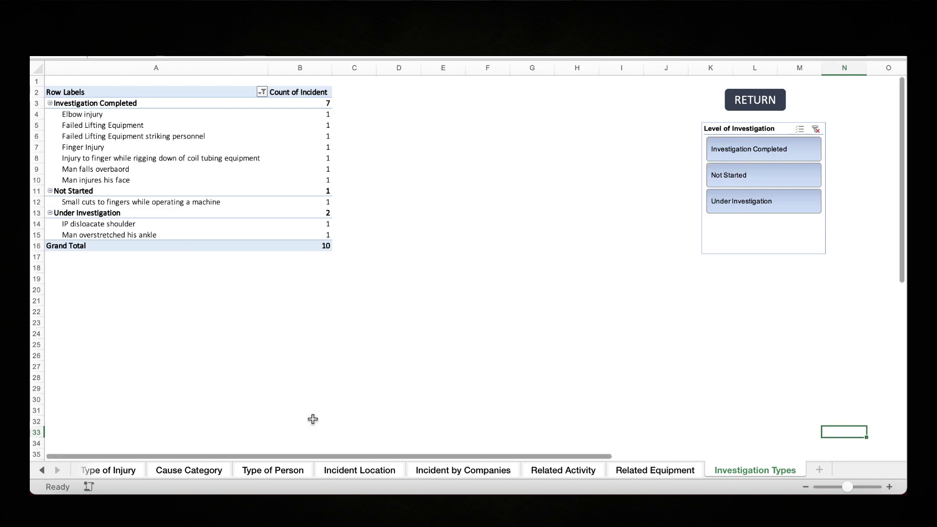
- Return to the Source Data sheet and look over its incident records
{"action": "left_click", "coordinate": [43, 470]}
{"action": "left_click", "coordinate": [43, 470]}
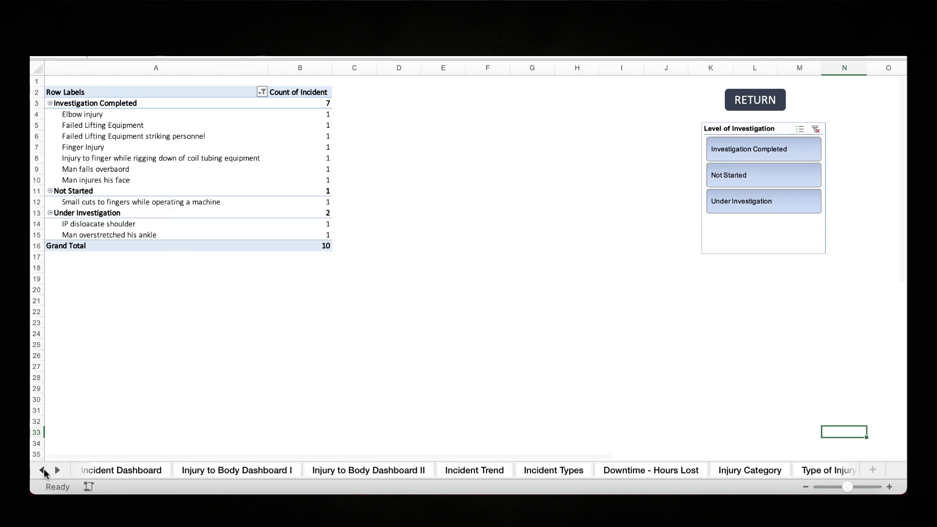
{"action": "left_click", "coordinate": [43, 470]}
{"action": "left_click", "coordinate": [43, 470]}
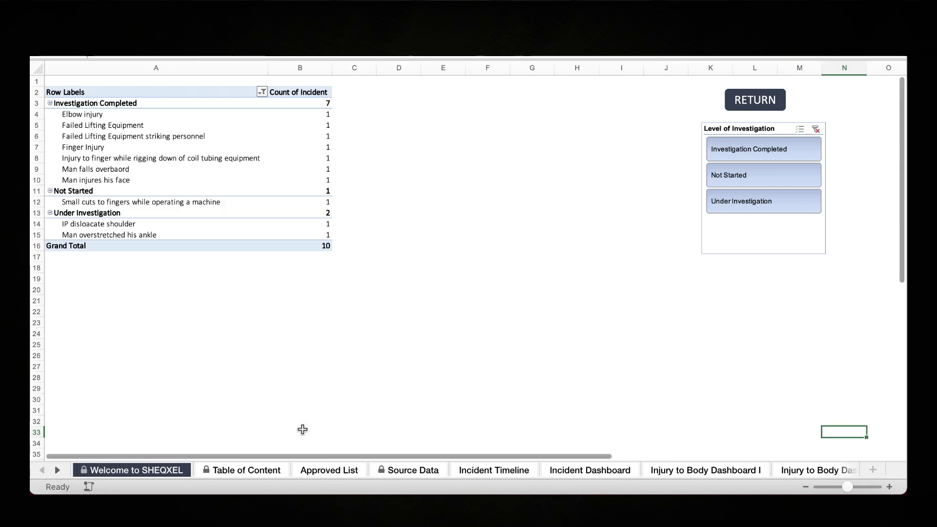
{"action": "left_click", "coordinate": [407, 471]}
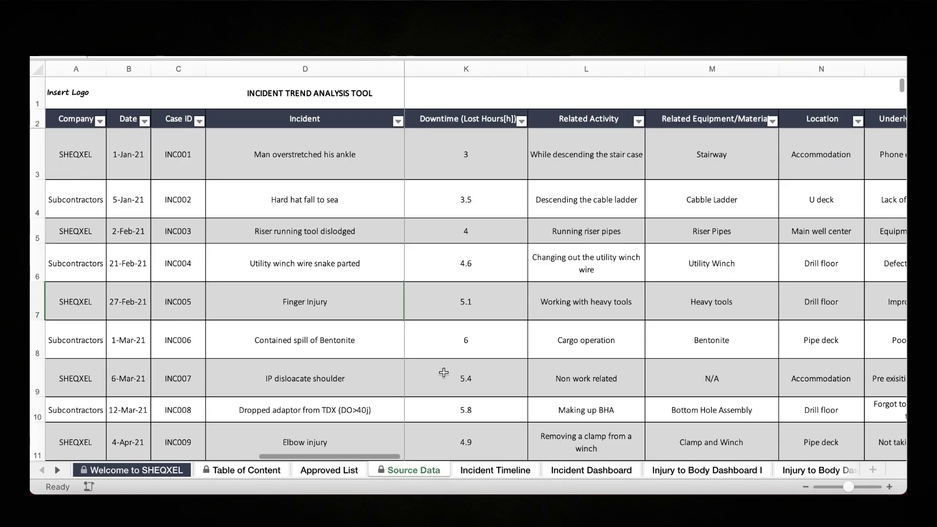
{"action": "scroll", "coordinate": [444, 372], "scroll_direction": "down", "scroll_amount": 5}
{"action": "scroll", "coordinate": [444, 372], "scroll_direction": "up", "scroll_amount": 5}
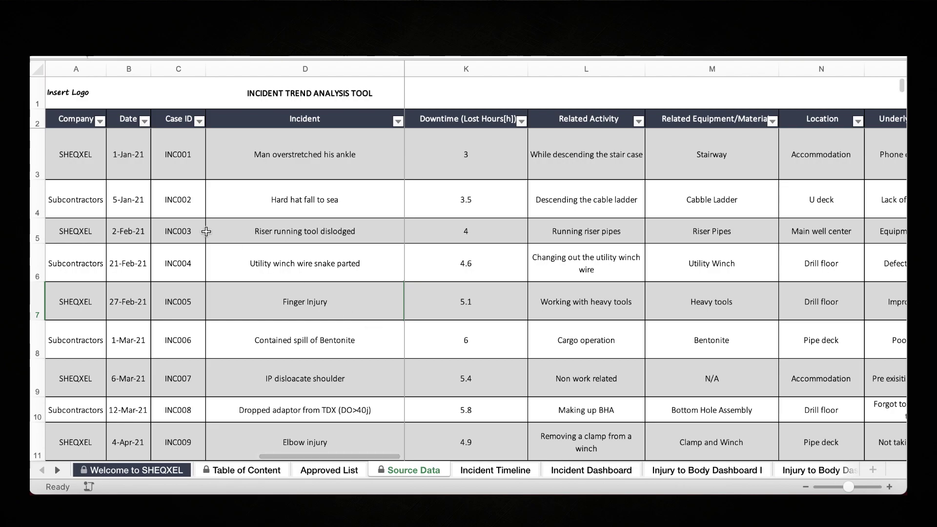
- Clear the Company, Date, Case ID and Incident entries of the sample records in A3:D33
{"action": "left_click_drag", "start_coordinate": [80, 161], "coordinate": [364, 334]}
{"action": "scroll", "coordinate": [525, 330], "scroll_direction": "down", "scroll_amount": 1}
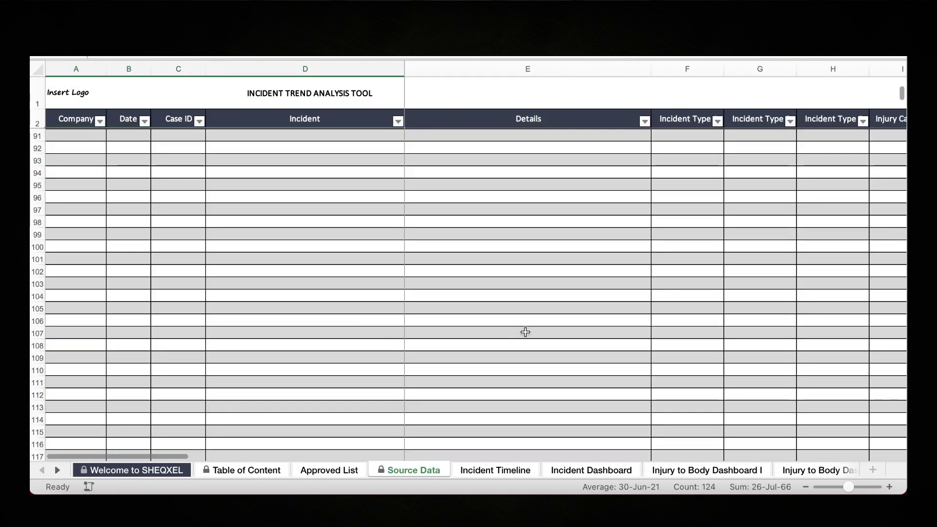
{"action": "scroll", "coordinate": [525, 330], "scroll_direction": "up", "scroll_amount": 20}
- Clear the sample entries from Details through Type of Injury in E3:J32
{"action": "scroll", "coordinate": [526, 332], "scroll_direction": "right", "scroll_amount": 3}
{"action": "scroll", "coordinate": [525, 333], "scroll_direction": "left", "scroll_amount": 2}
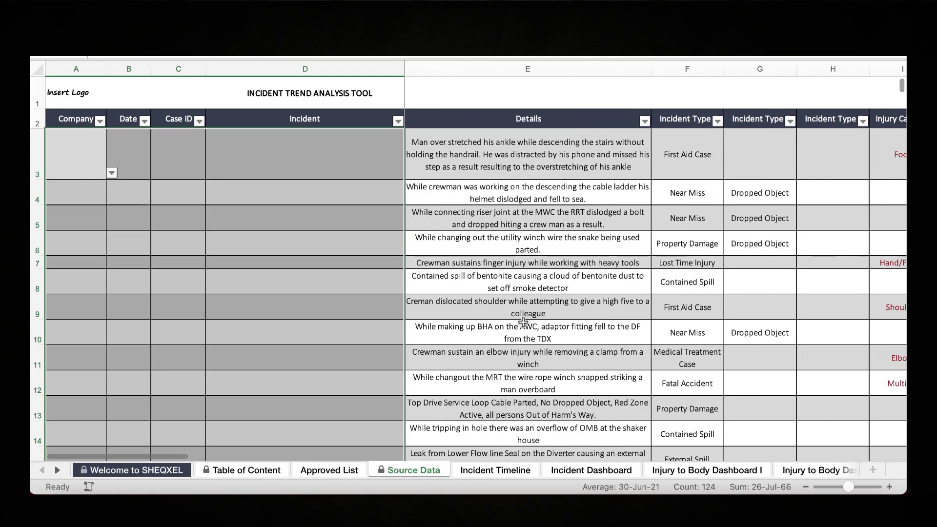
{"action": "left_click_drag", "start_coordinate": [488, 154], "coordinate": [632, 430]}
{"action": "scroll", "coordinate": [649, 423], "scroll_direction": "down", "scroll_amount": 5}
{"action": "scroll", "coordinate": [701, 402], "scroll_direction": "up", "scroll_amount": 3}
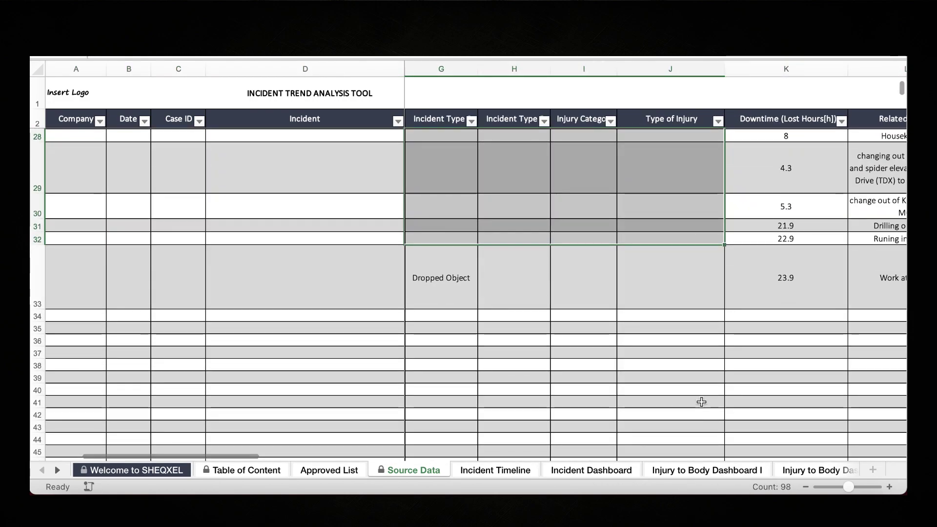
- Clear the leftover incident type and injury cells in row 33, and bring the first record's Downtime column into view
{"action": "left_click_drag", "start_coordinate": [456, 295], "coordinate": [703, 307]}
{"action": "key", "text": "Delete"}
{"action": "scroll", "coordinate": [703, 305], "scroll_direction": "right", "scroll_amount": 5}
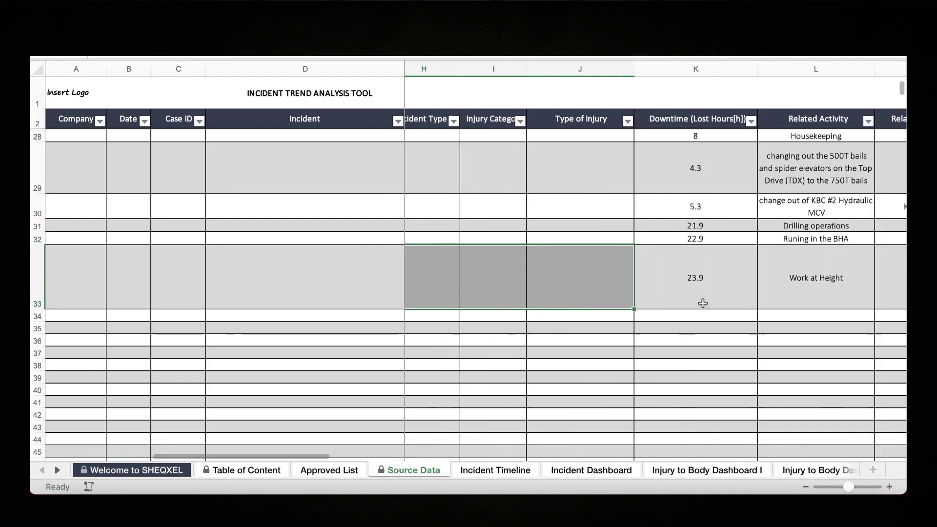
{"action": "scroll", "coordinate": [703, 303], "scroll_direction": "up", "scroll_amount": 8}
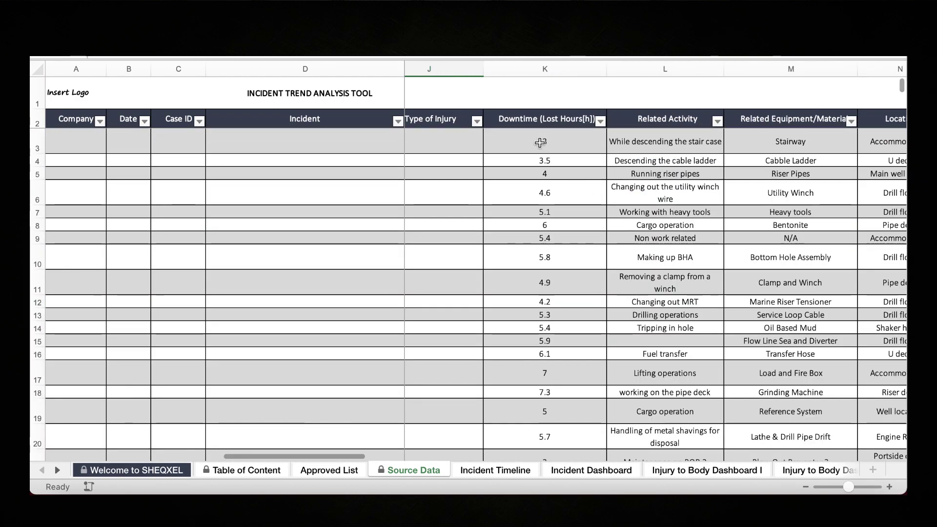
- Clear the sample records' entries from Downtime (Lost Hours) through Underlying Causes, columns K to O from row 3 down
{"action": "left_click_drag", "start_coordinate": [546, 143], "coordinate": [830, 393]}
{"action": "scroll", "coordinate": [830, 393], "scroll_direction": "up", "scroll_amount": 5}
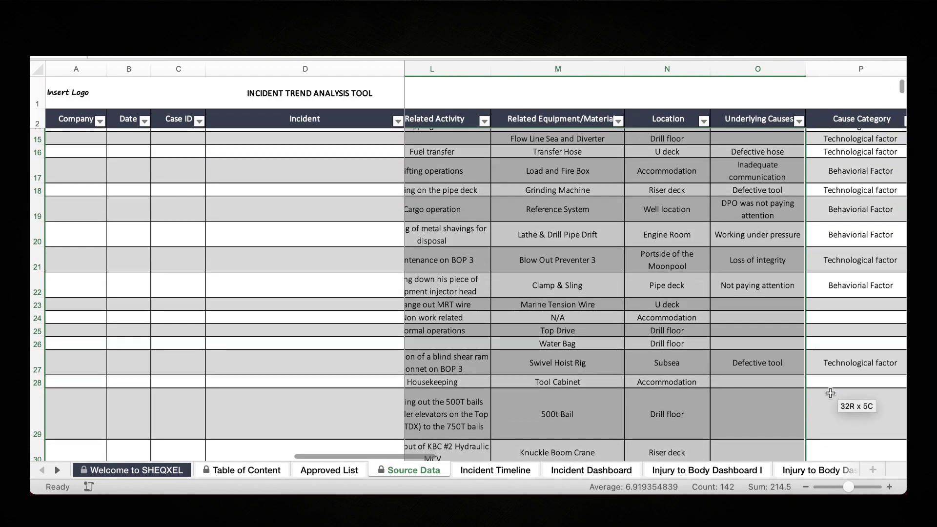
{"action": "key", "text": "Delete"}
- Clear the Cause Category, Types of Person Involved and Sex entries of the sample records in P3:R58
{"action": "scroll", "coordinate": [831, 393], "scroll_direction": "up", "scroll_amount": 5}
{"action": "scroll", "coordinate": [830, 393], "scroll_direction": "right", "scroll_amount": 4}
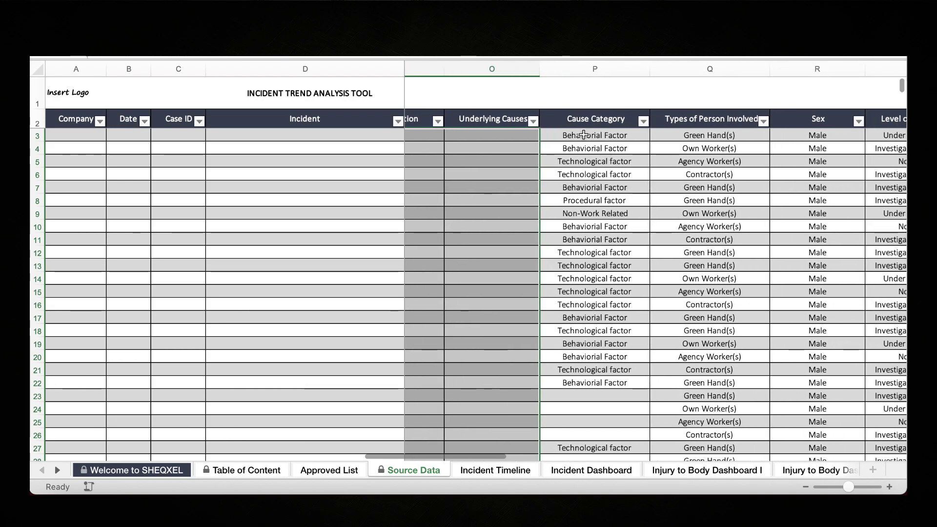
{"action": "left_click_drag", "start_coordinate": [584, 135], "coordinate": [858, 396]}
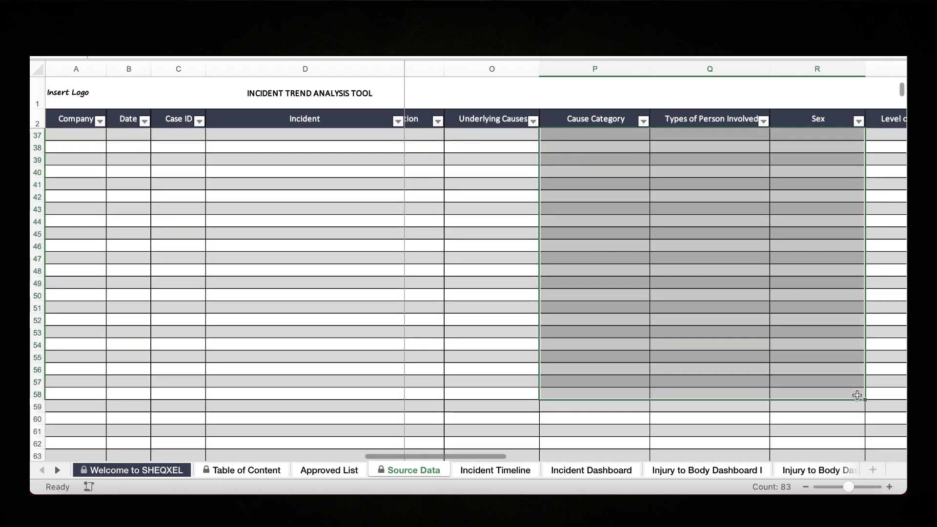
- Clear the Level of Investigation and Status entries in columns S and T, and check that the record table is empty
{"action": "scroll", "coordinate": [710, 341], "scroll_direction": "right", "scroll_amount": 5}
{"action": "scroll", "coordinate": [709, 340], "scroll_direction": "up", "scroll_amount": 10}
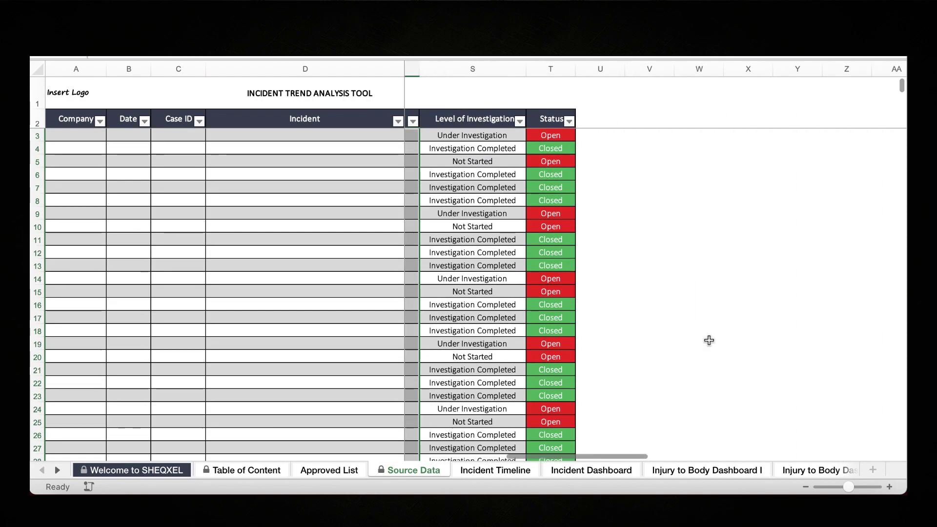
{"action": "left_click_drag", "start_coordinate": [473, 135], "coordinate": [564, 295]}
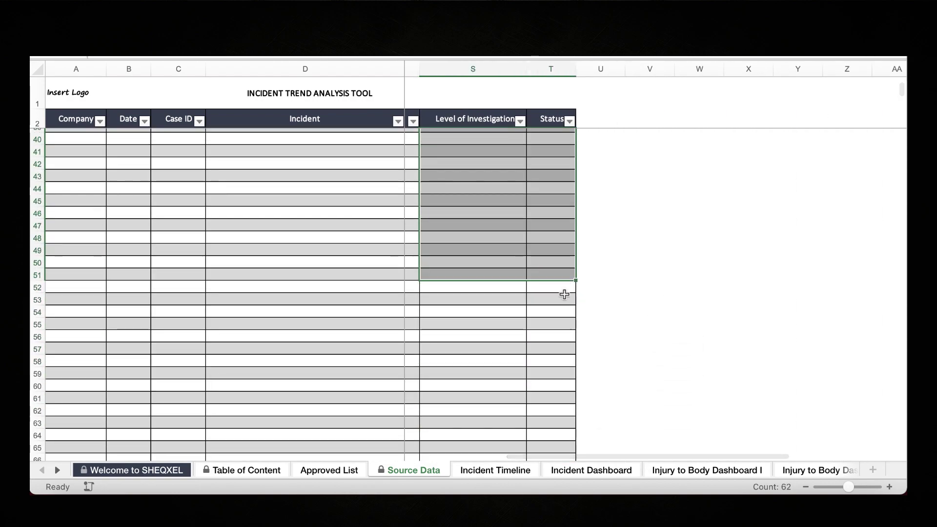
{"action": "left_click", "coordinate": [686, 314]}
{"action": "scroll", "coordinate": [678, 332], "scroll_direction": "up", "scroll_amount": 10}
{"action": "scroll", "coordinate": [678, 332], "scroll_direction": "left", "scroll_amount": 5}
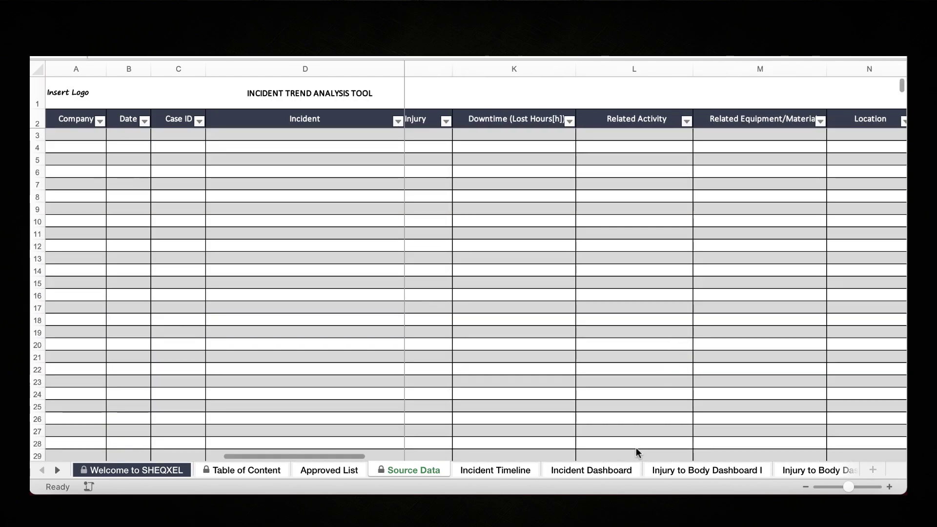
- Open the Incident Dashboard and refresh all of the workbook's data
{"action": "left_click", "coordinate": [626, 476]}
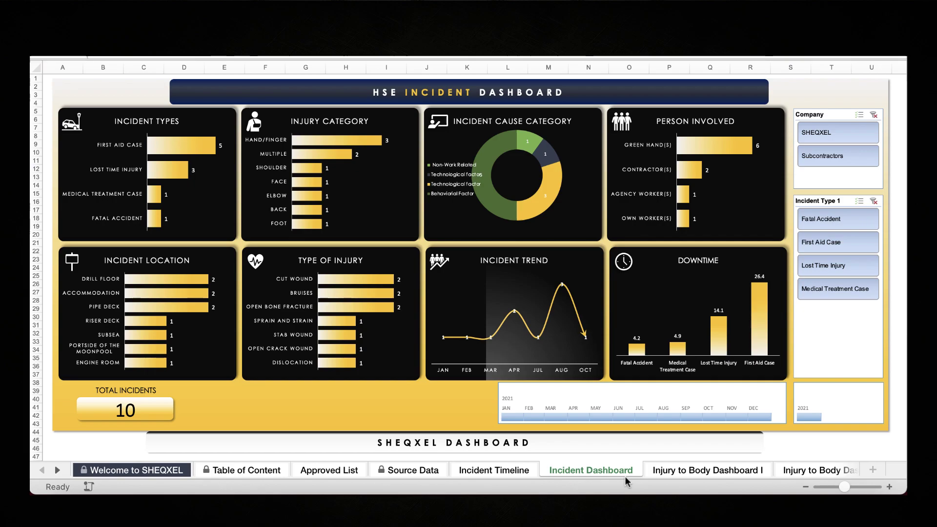
{"action": "mouse_move", "coordinate": [165, 58]}
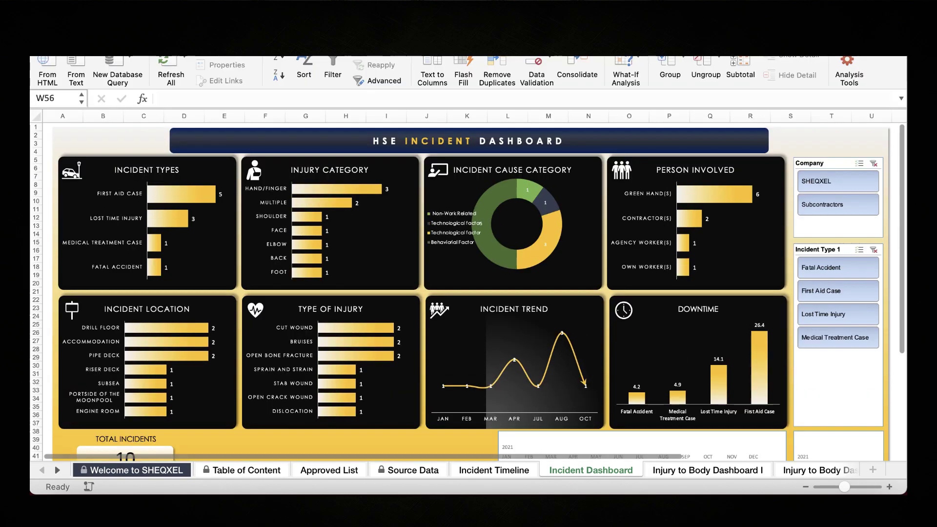
{"action": "left_click", "coordinate": [165, 58]}
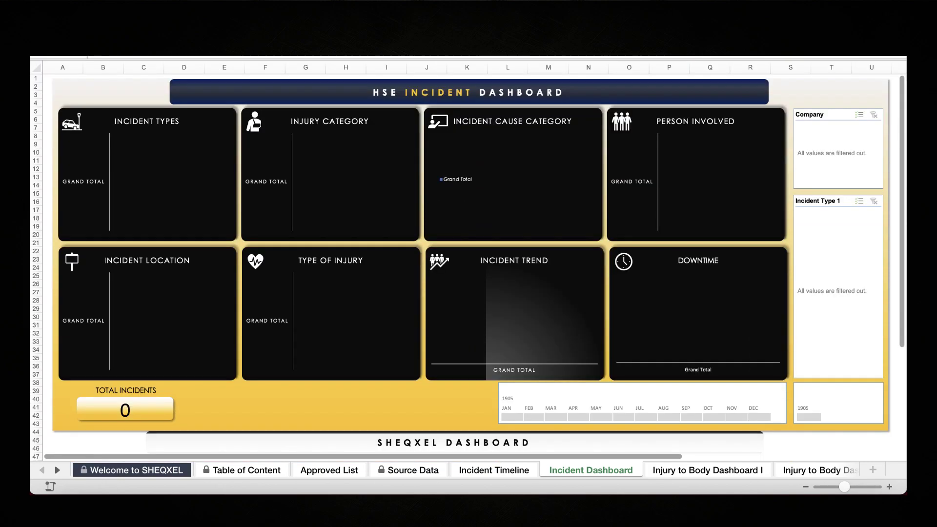
- Check Injury to Body Dashboards I and II and the Incident Trend and Incident Types sheets after the refresh
{"action": "left_click", "coordinate": [686, 476]}
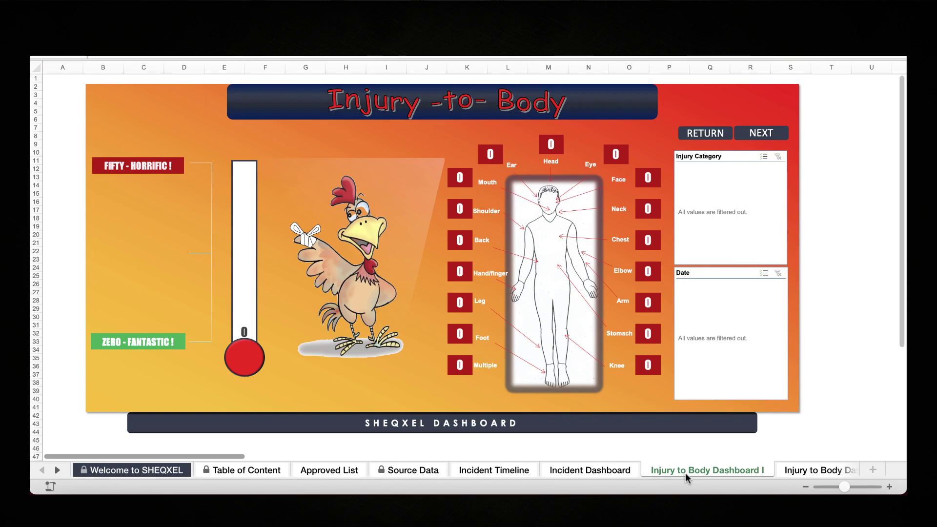
{"action": "left_click", "coordinate": [818, 476]}
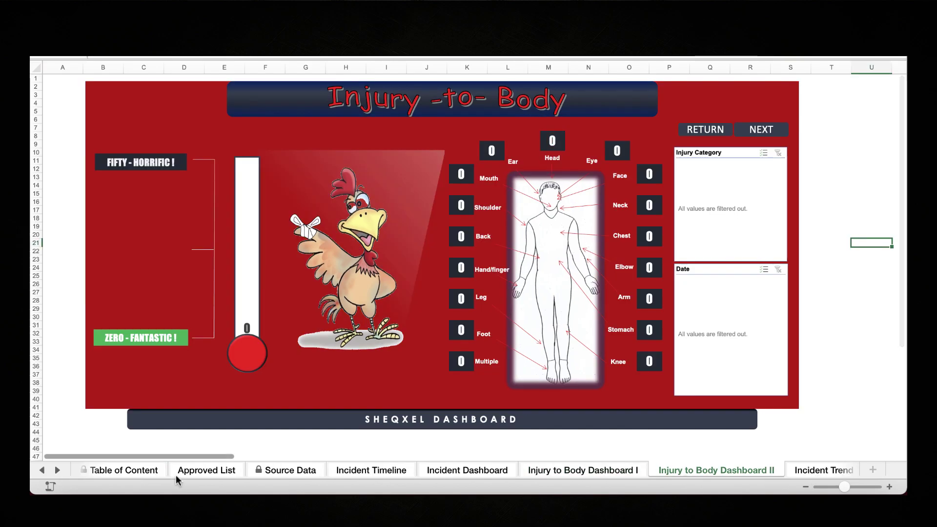
{"action": "left_click", "coordinate": [57, 471]}
{"action": "left_click", "coordinate": [57, 471]}
{"action": "left_click", "coordinate": [58, 470]}
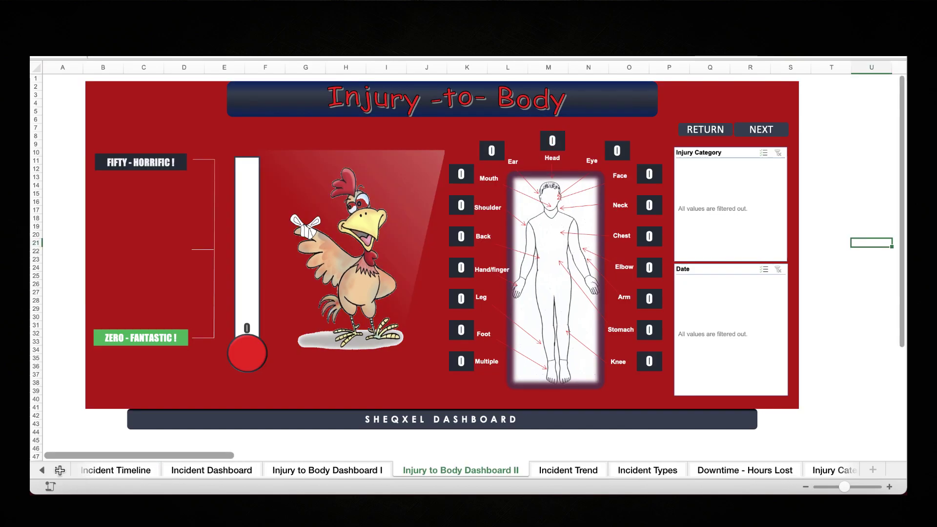
{"action": "left_click", "coordinate": [550, 470]}
{"action": "left_click", "coordinate": [647, 471]}
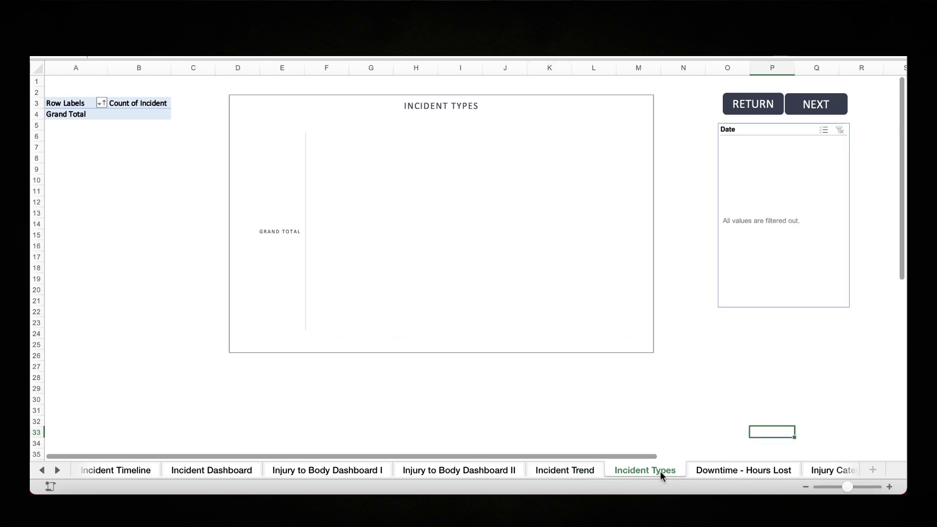
- Check the Downtime - Hours Lost, Injury Category, Type of Injury and Cause Category sheets after the refresh
{"action": "left_click", "coordinate": [762, 473]}
{"action": "left_click", "coordinate": [824, 473]}
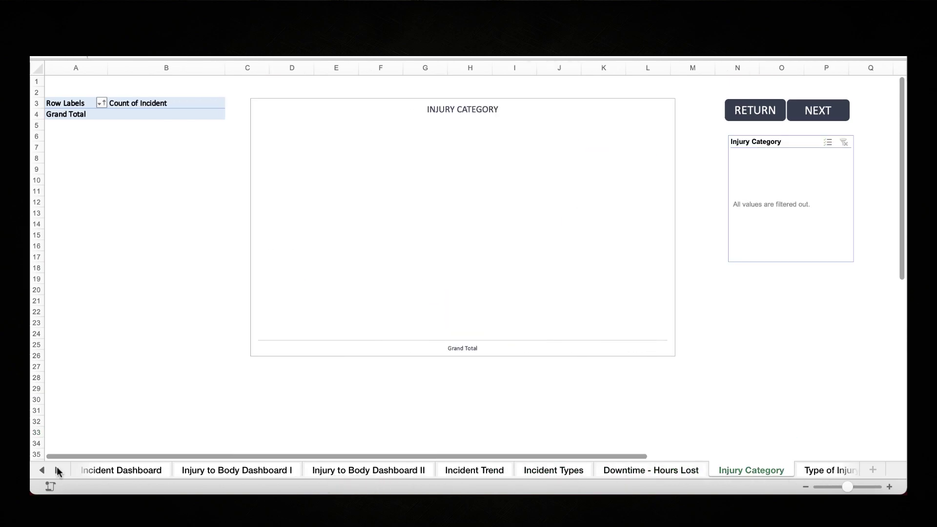
{"action": "left_click", "coordinate": [57, 470]}
{"action": "left_click", "coordinate": [58, 471]}
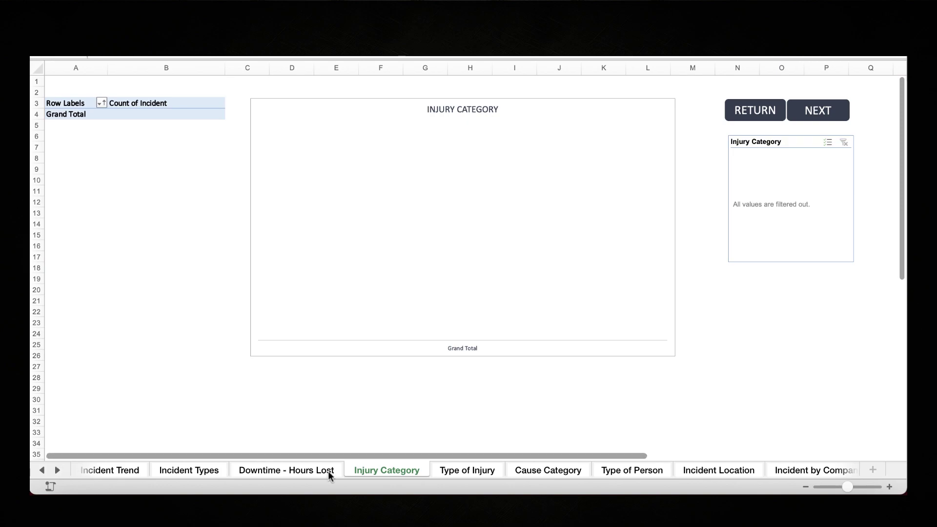
{"action": "left_click", "coordinate": [493, 475]}
{"action": "left_click", "coordinate": [557, 473]}
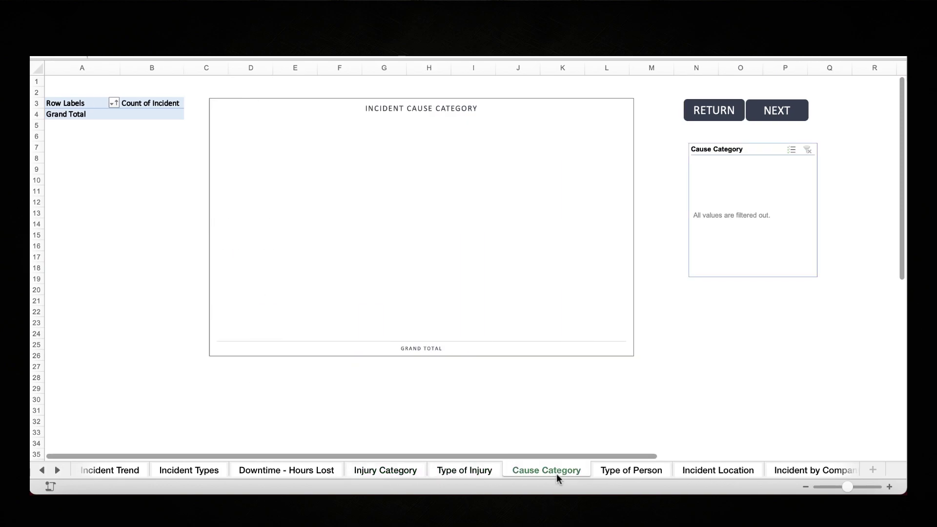
- Return to the Source Data sheet and restore the cleared sample incident records
{"action": "left_click", "coordinate": [42, 470]}
{"action": "left_click", "coordinate": [42, 471]}
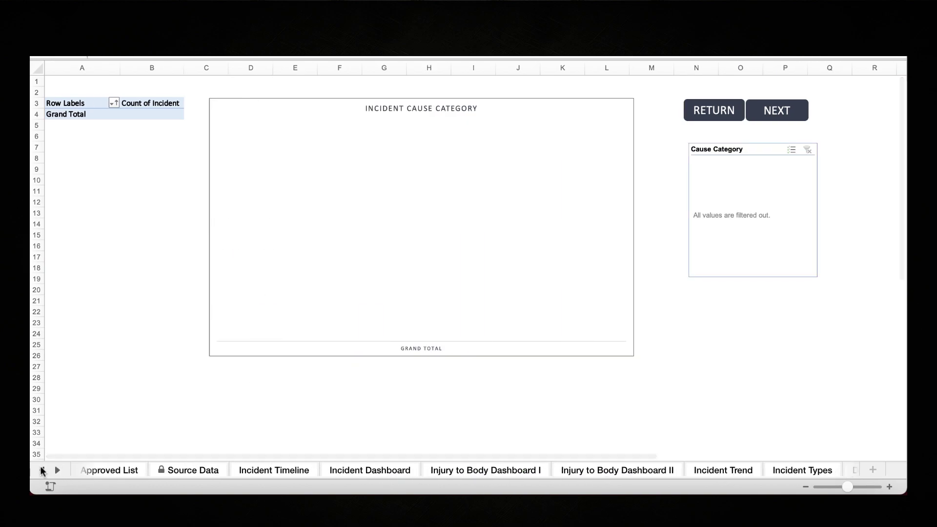
{"action": "left_click", "coordinate": [42, 470]}
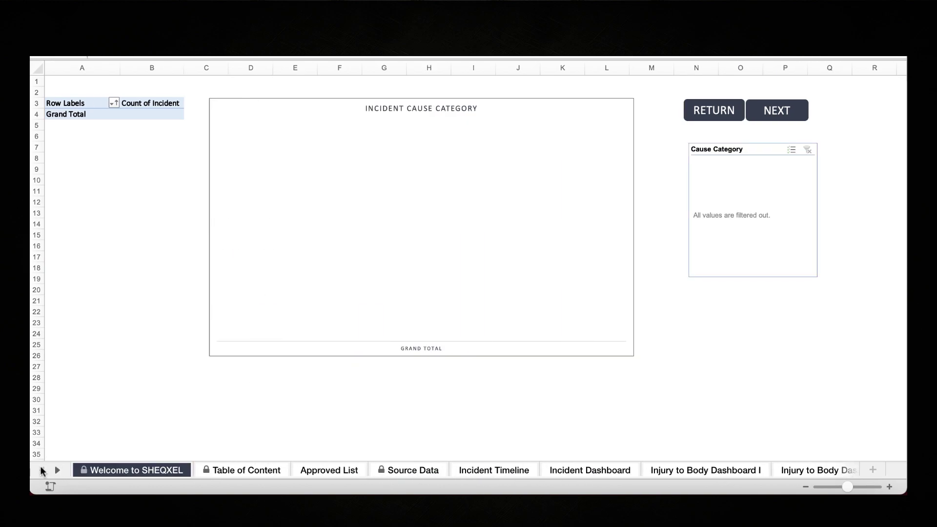
{"action": "left_click", "coordinate": [390, 472]}
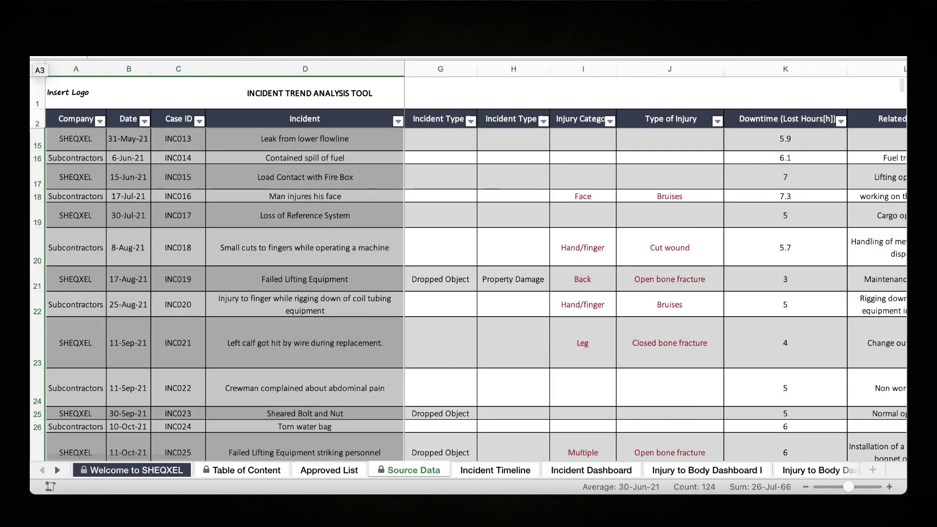
{"action": "scroll", "coordinate": [413, 210], "scroll_direction": "up", "scroll_amount": 3}
{"action": "scroll", "coordinate": [414, 210], "scroll_direction": "up", "scroll_amount": 5}
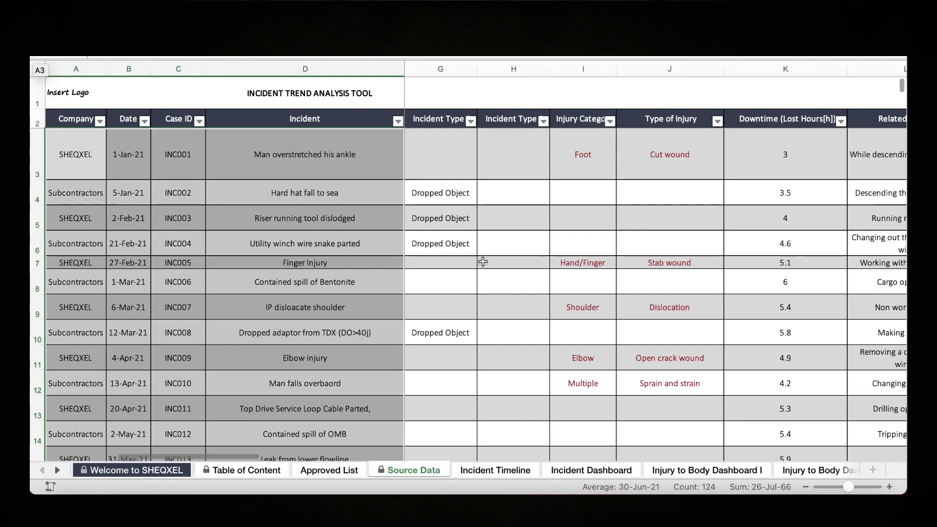
{"action": "left_click", "coordinate": [458, 251]}
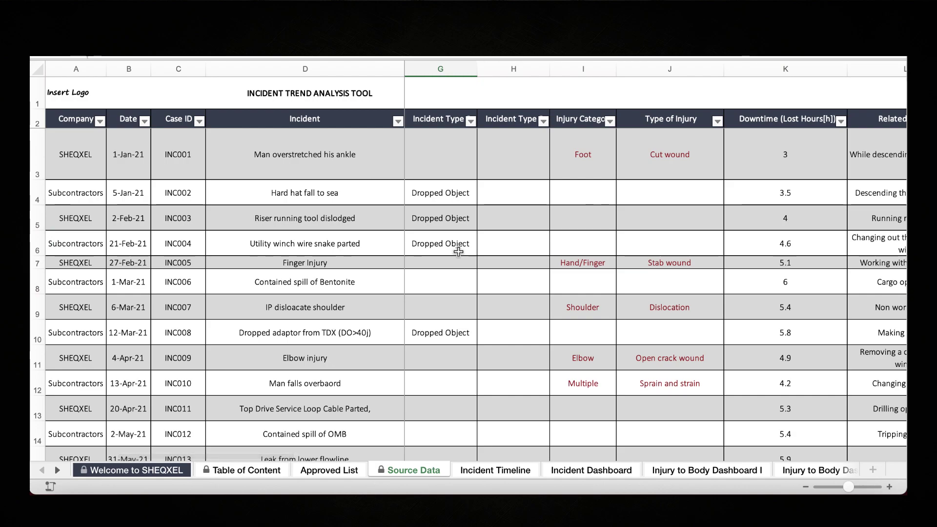
- Open the Incident Dashboard, filter it to Fatal Accident, and examine its injury, cause and downtime charts
{"action": "left_click", "coordinate": [587, 470]}
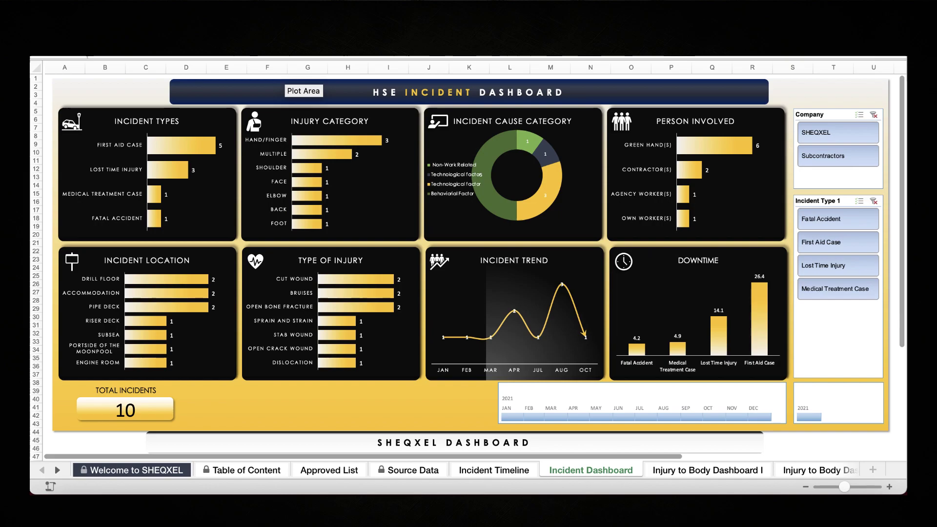
{"action": "mouse_move", "coordinate": [168, 59]}
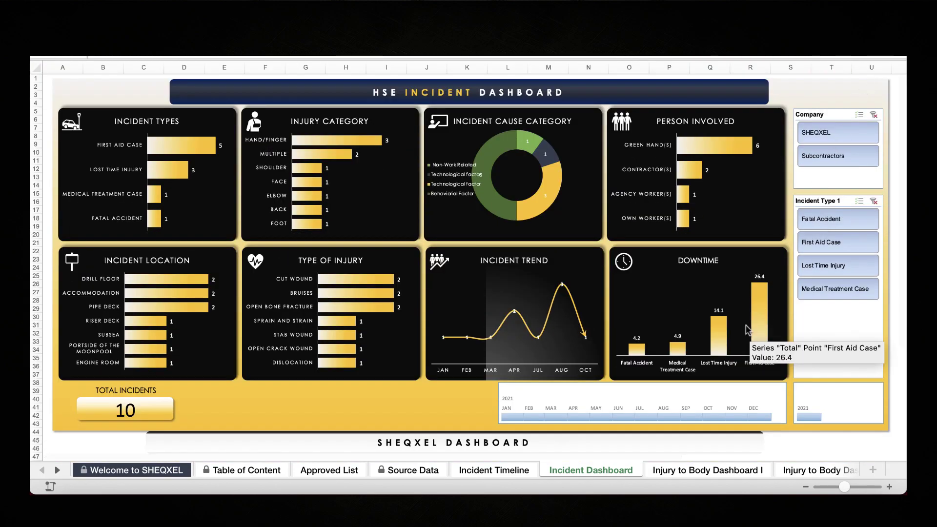
{"action": "left_click", "coordinate": [835, 220]}
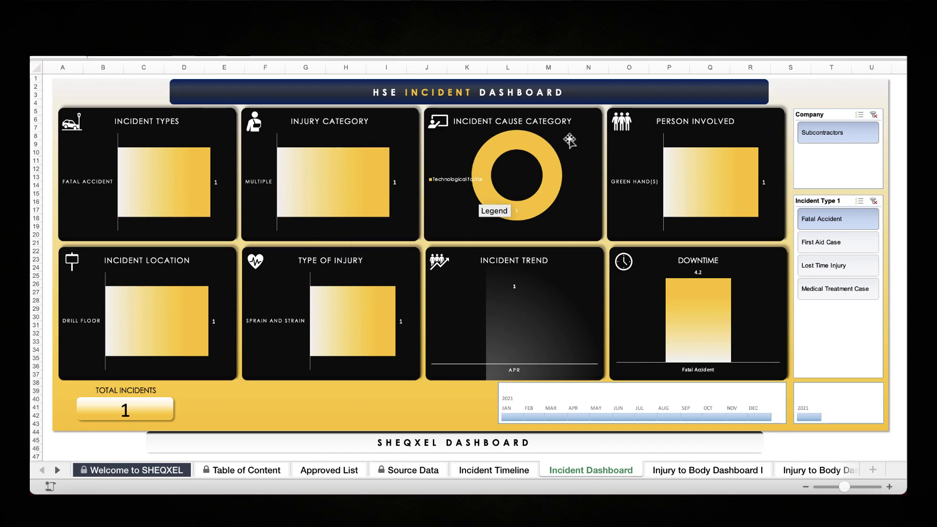
{"action": "mouse_move", "coordinate": [703, 318]}
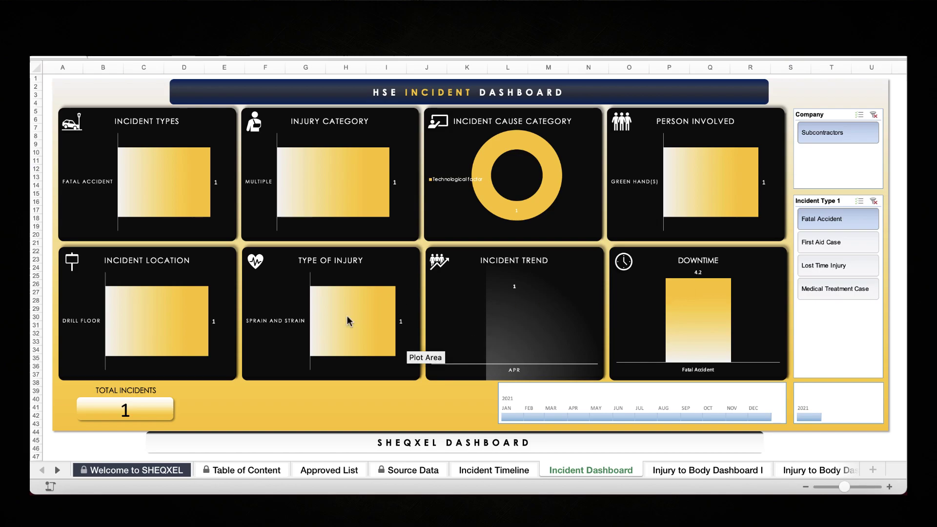
{"action": "mouse_move", "coordinate": [328, 319]}
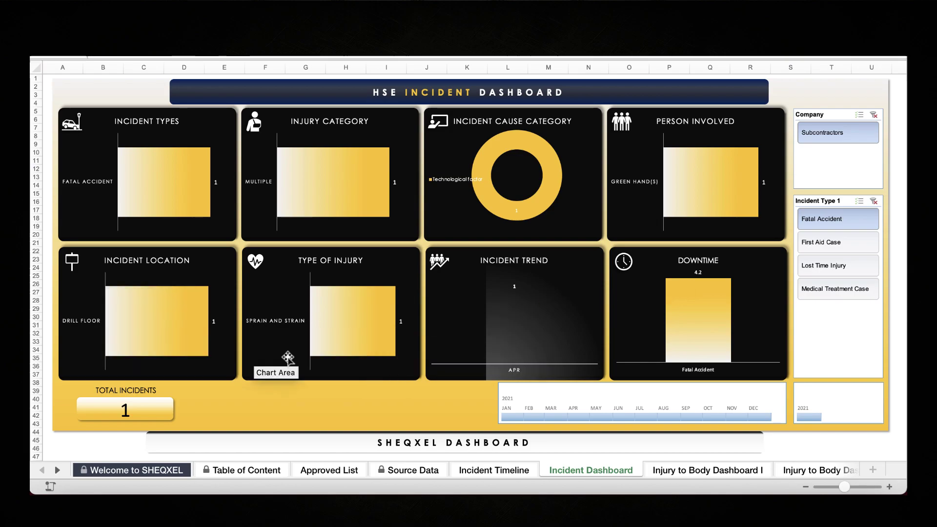
- Filter the dashboard by First Aid Case, Lost Time Injury and Medical Treatment Case in turn, and clear the incident type filter
{"action": "left_click", "coordinate": [829, 244]}
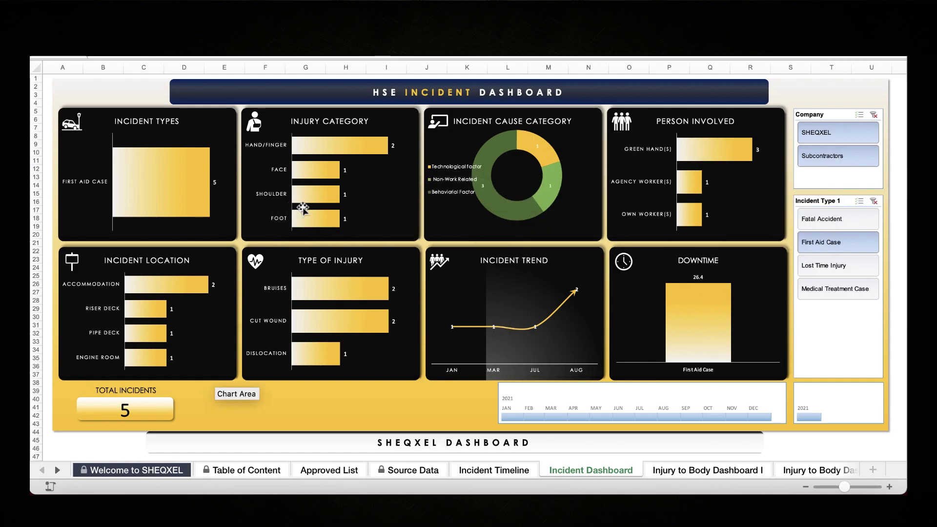
{"action": "left_click", "coordinate": [814, 273]}
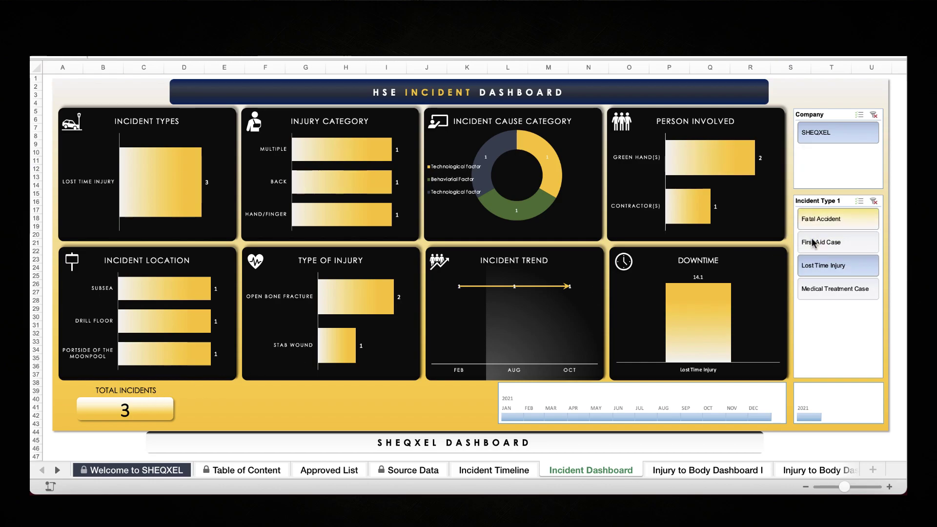
{"action": "left_click", "coordinate": [835, 289]}
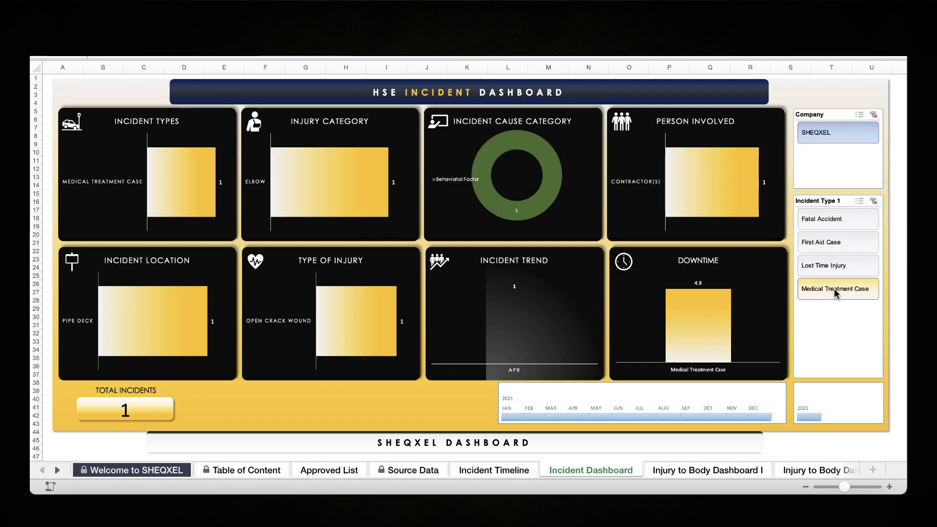
{"action": "left_click", "coordinate": [836, 293]}
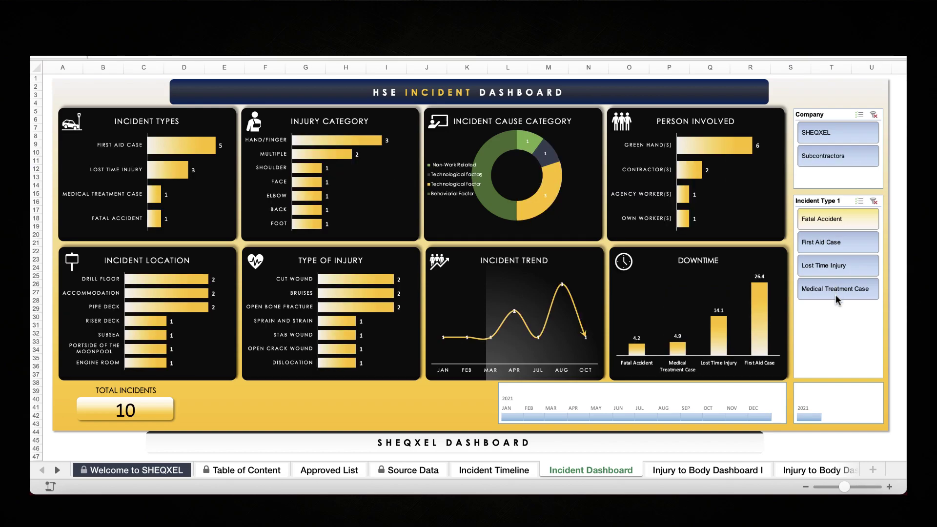
- Filter the dashboard by company SHEQXEL and by Subcontractors, and clear the company filter
{"action": "left_click", "coordinate": [827, 135]}
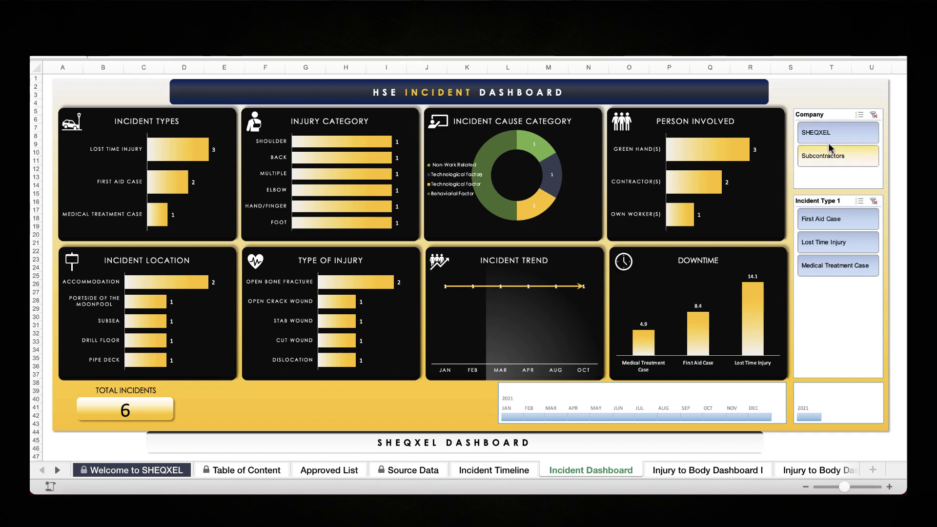
{"action": "left_click", "coordinate": [830, 149]}
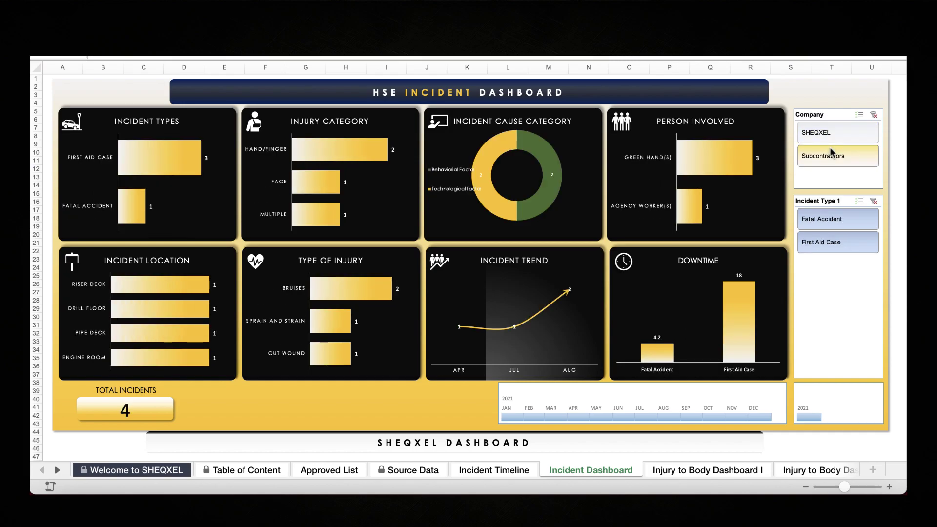
{"action": "left_click", "coordinate": [874, 116]}
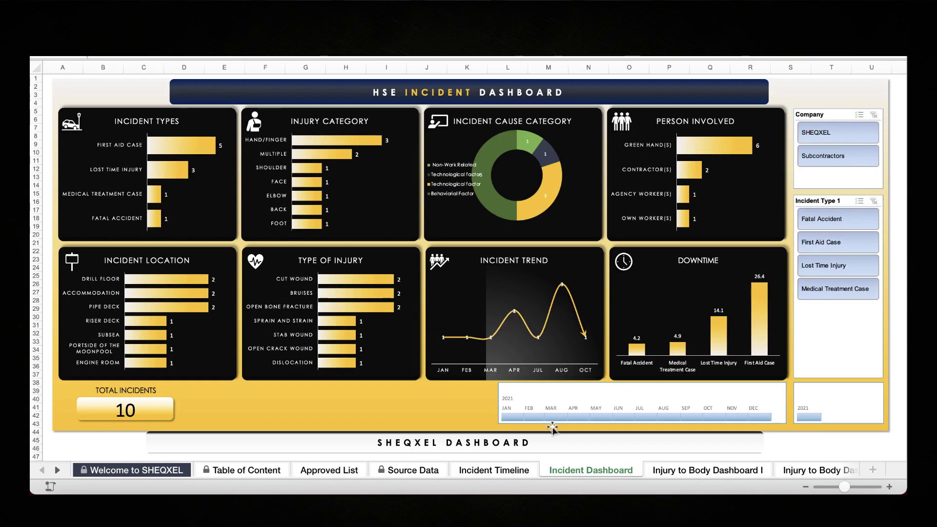
- Filter the dashboard's date timeline to January through May 2021
{"action": "left_click", "coordinate": [509, 418]}
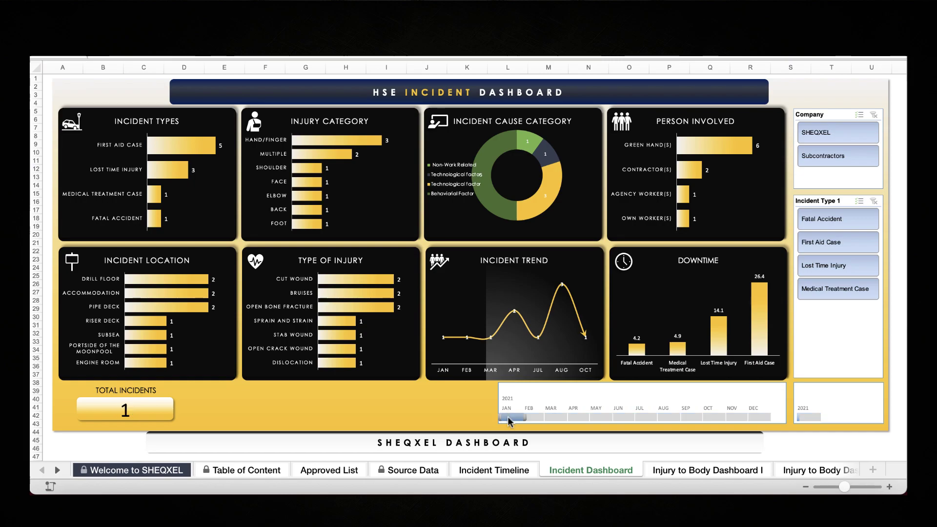
{"action": "left_click_drag", "start_coordinate": [509, 418], "coordinate": [614, 418]}
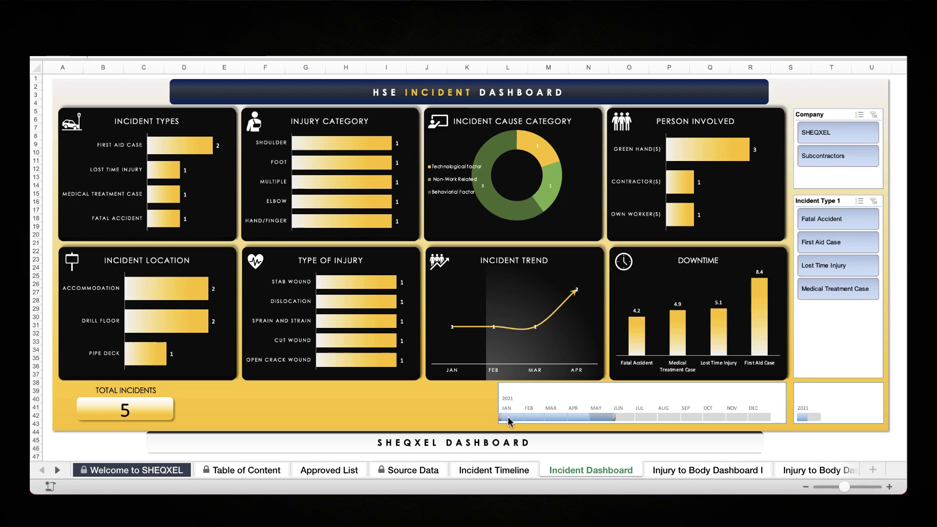
- Extend the dashboard's month timeline to January through December 2021 and select the full year 2021 on the year timeline
{"action": "left_click", "coordinate": [593, 415]}
{"action": "left_click_drag", "start_coordinate": [508, 418], "coordinate": [622, 415]}
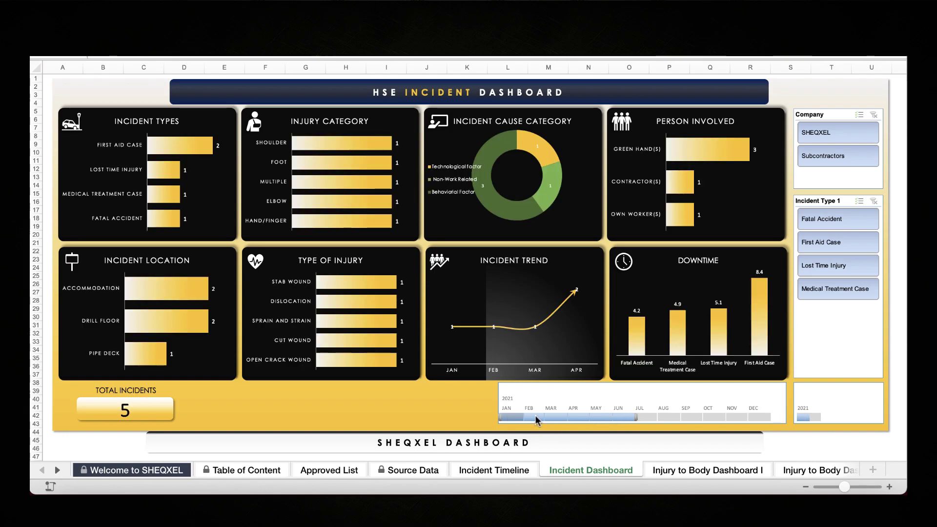
{"action": "left_click", "coordinate": [707, 423], "text": "shift"}
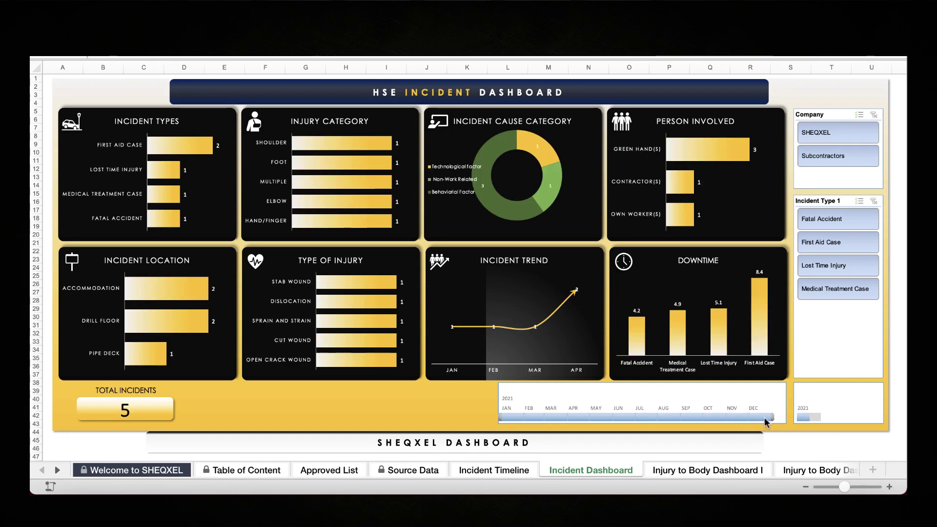
{"action": "left_click_drag", "start_coordinate": [765, 423], "coordinate": [765, 422]}
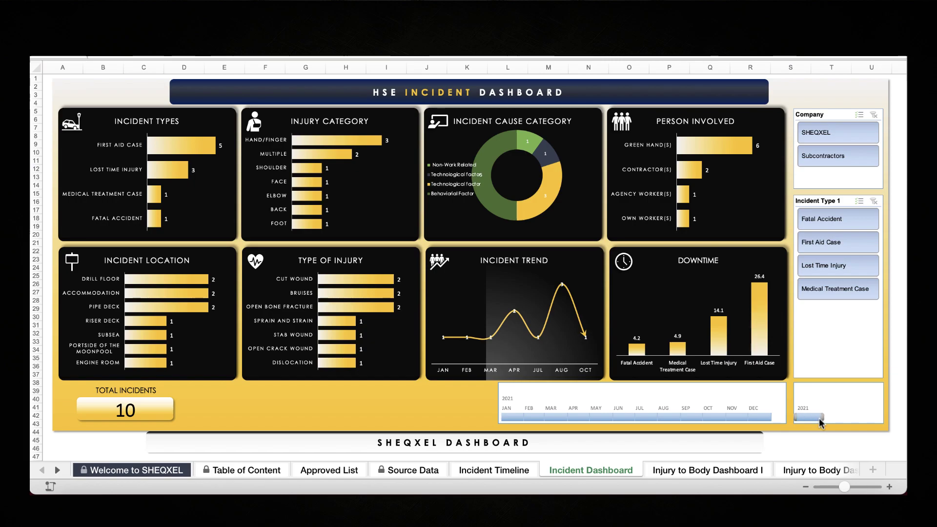
{"action": "left_click", "coordinate": [820, 419]}
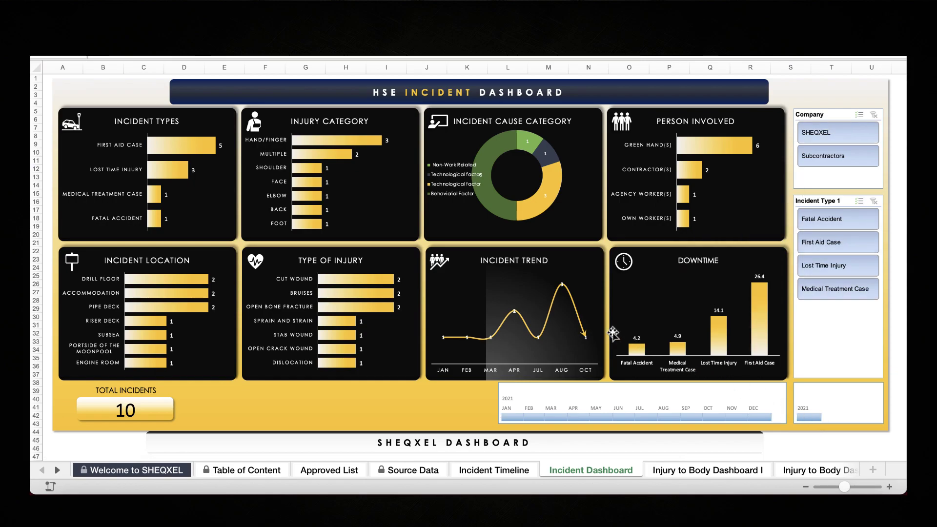
- Open the Incident Timeline sheet and examine its quarters by highlighting the column ranges for Q2, Q1 and October to December 2021
{"action": "left_click", "coordinate": [488, 471]}
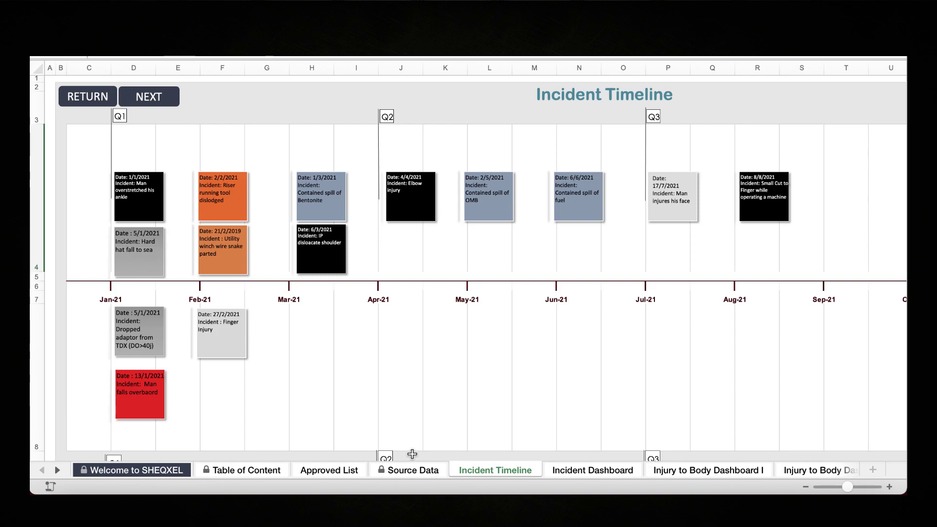
{"action": "left_click_drag", "start_coordinate": [401, 67], "coordinate": [606, 73]}
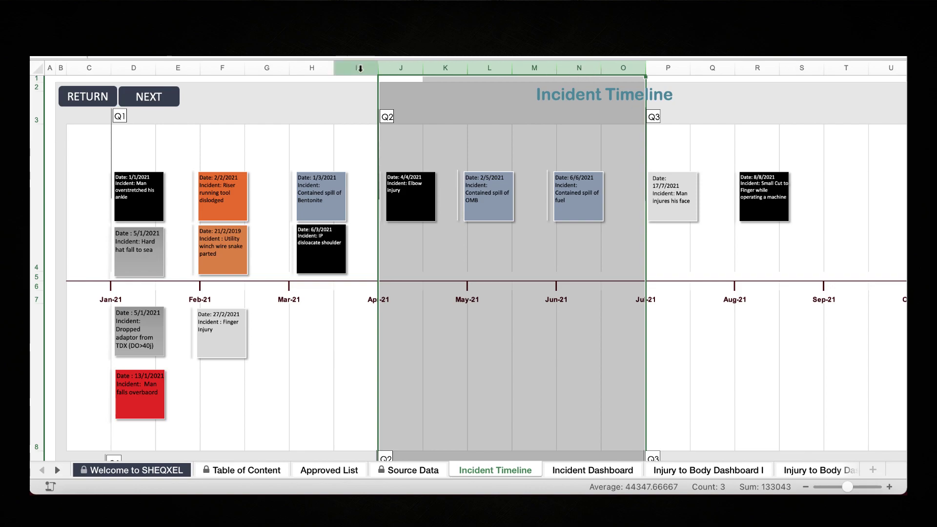
{"action": "mouse_move", "coordinate": [360, 69]}
{"action": "left_mouse_down"}
{"action": "mouse_move", "coordinate": [88, 68]}
{"action": "mouse_move", "coordinate": [138, 65]}
{"action": "left_mouse_up"}
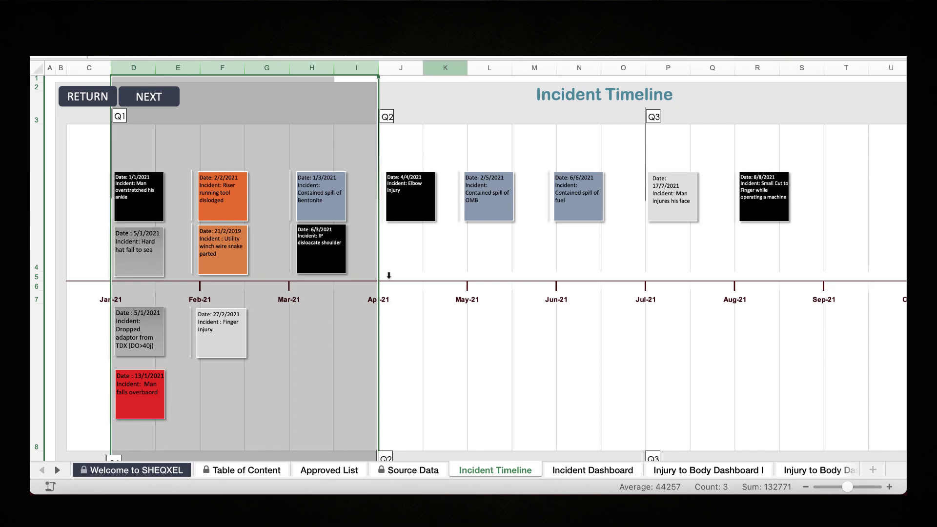
{"action": "left_click_drag", "start_coordinate": [401, 68], "coordinate": [647, 83]}
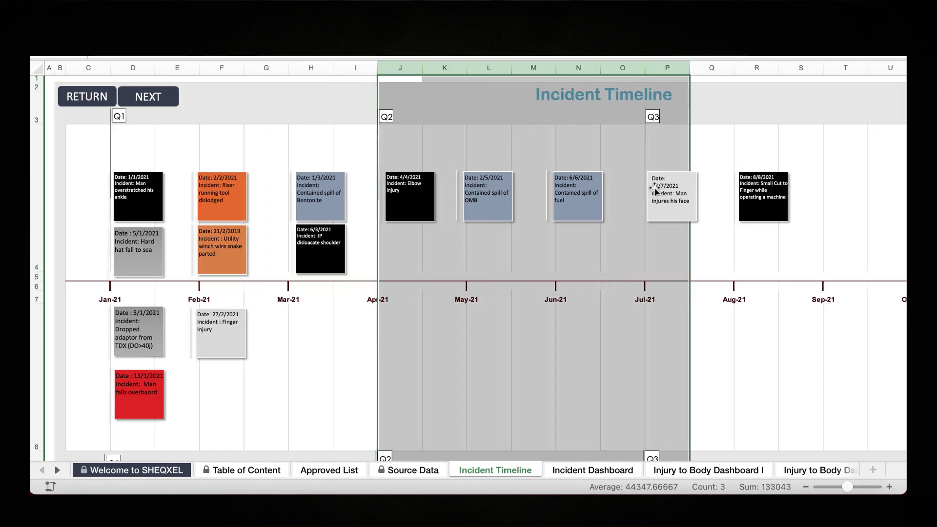
{"action": "scroll", "coordinate": [654, 188], "scroll_direction": "right", "scroll_amount": 9}
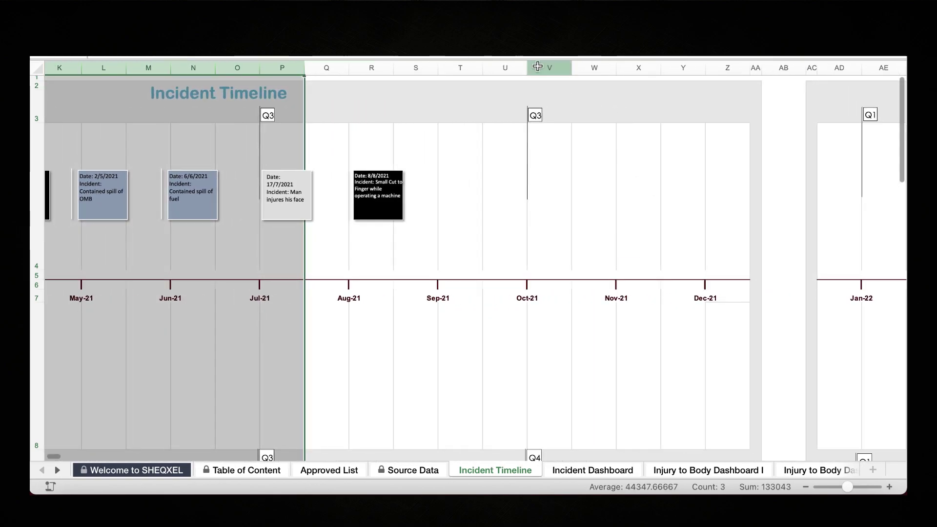
{"action": "left_click_drag", "start_coordinate": [537, 67], "coordinate": [685, 70]}
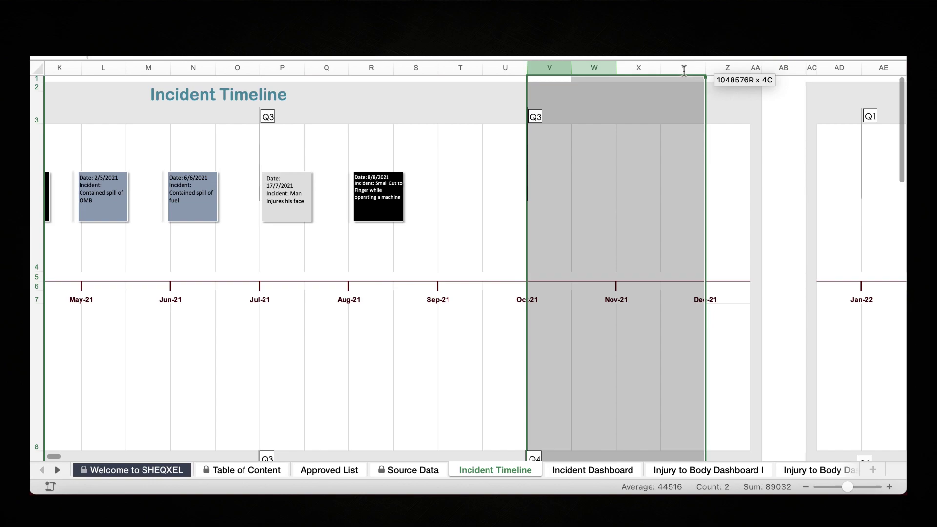
- Change the quarter flag label at Oct-21 on the incident timeline to Q4
{"action": "left_click", "coordinate": [536, 116]}
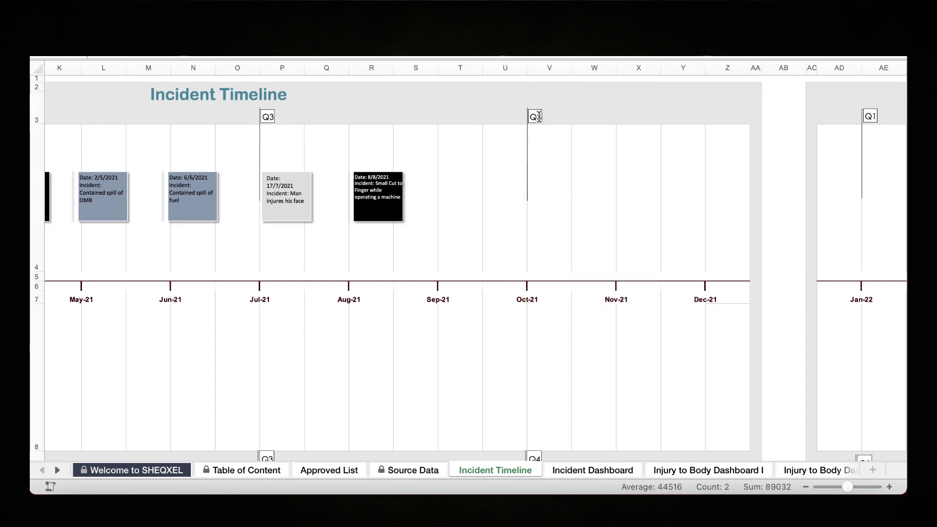
{"action": "left_click", "coordinate": [537, 116]}
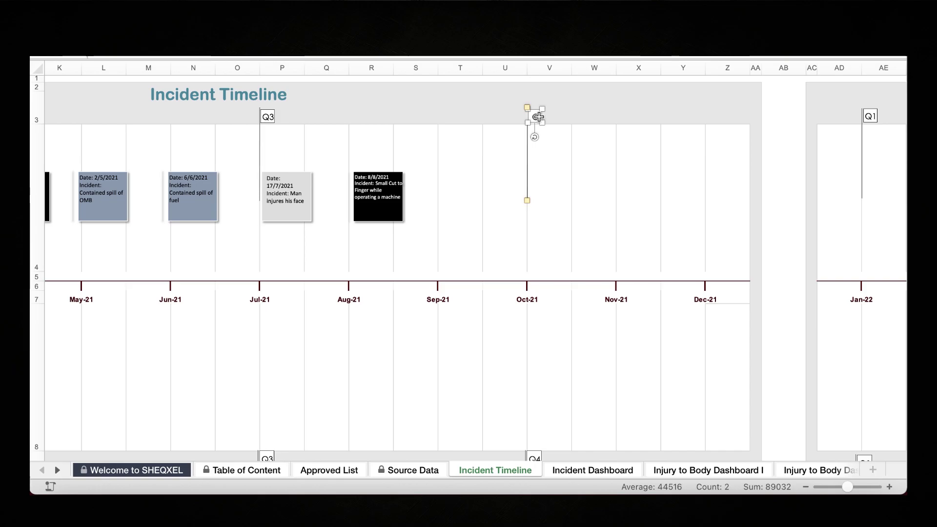
{"action": "left_click", "coordinate": [610, 94]}
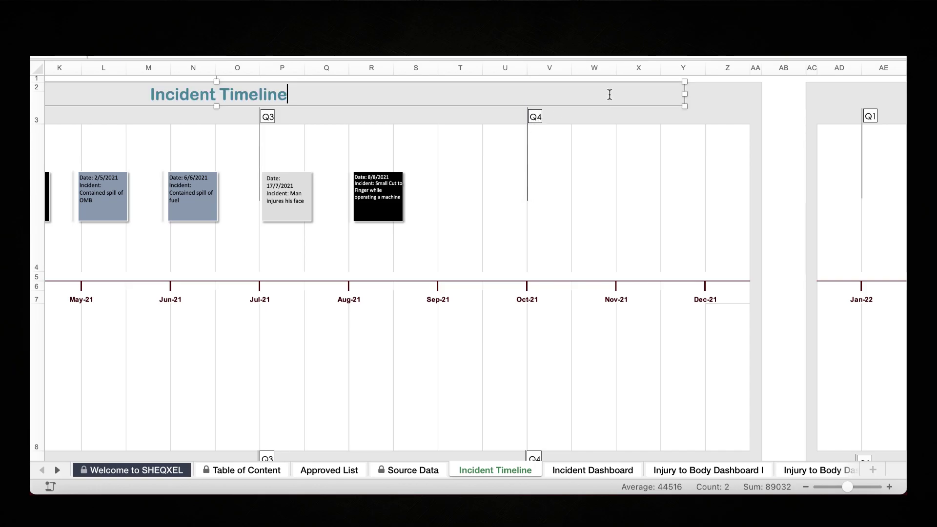